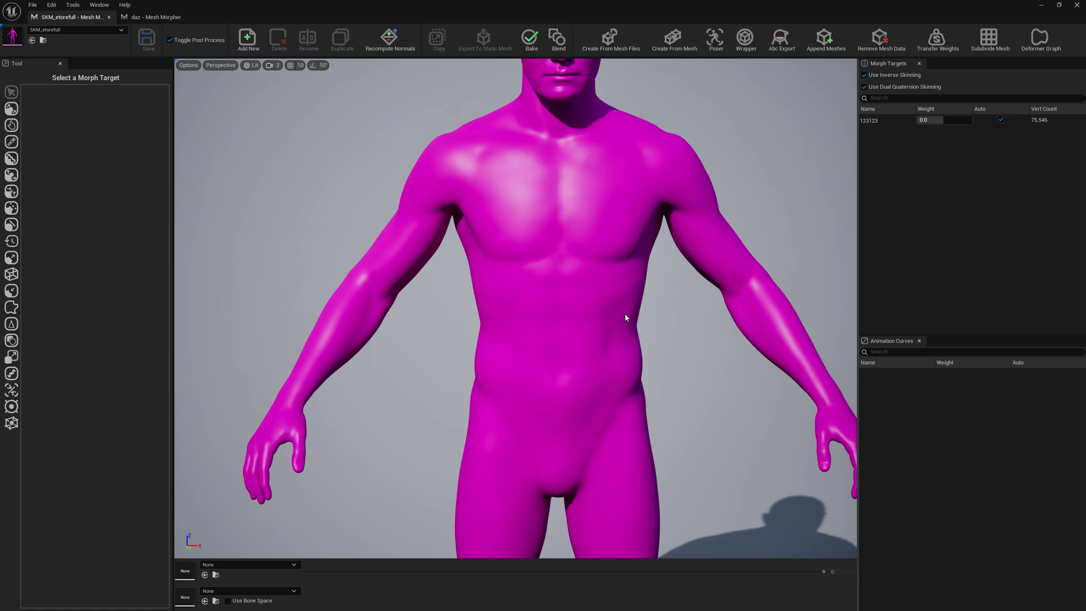
- Open the Wrapper for the SKM_etorefull mesh
middle_drag(629, 317, 634, 198)
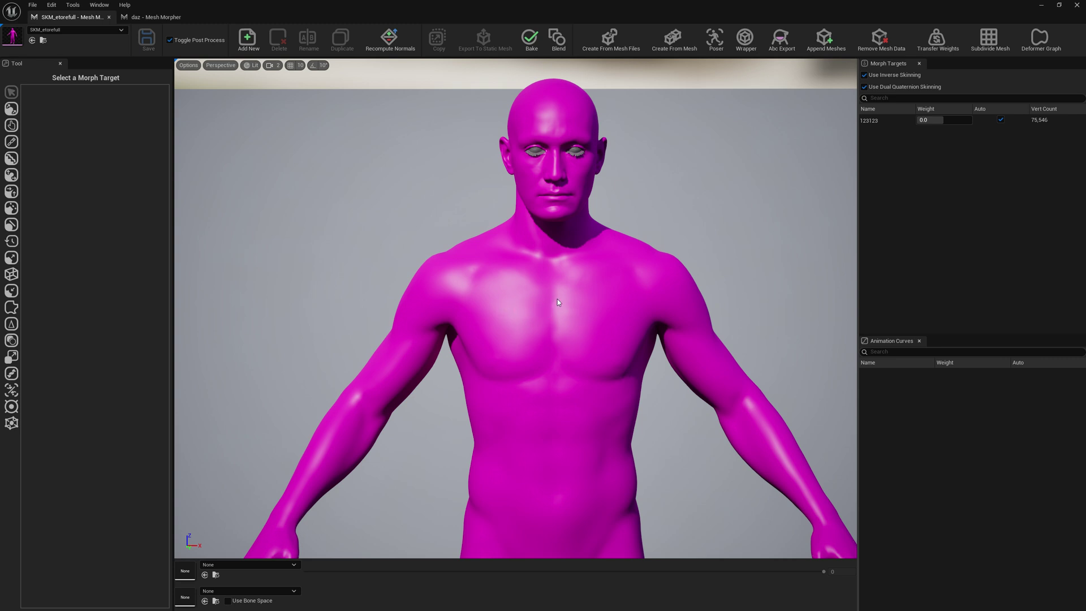
click(746, 50)
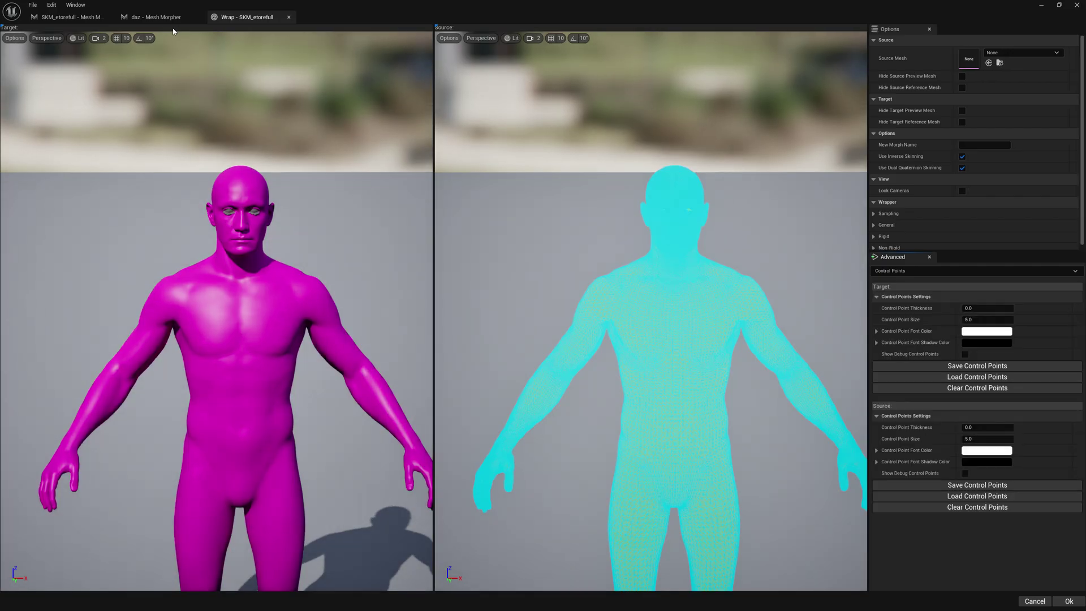
- Preview the Belly morph target on the daz mesh at weight 1.0 and restore its automatic weight
click(164, 17)
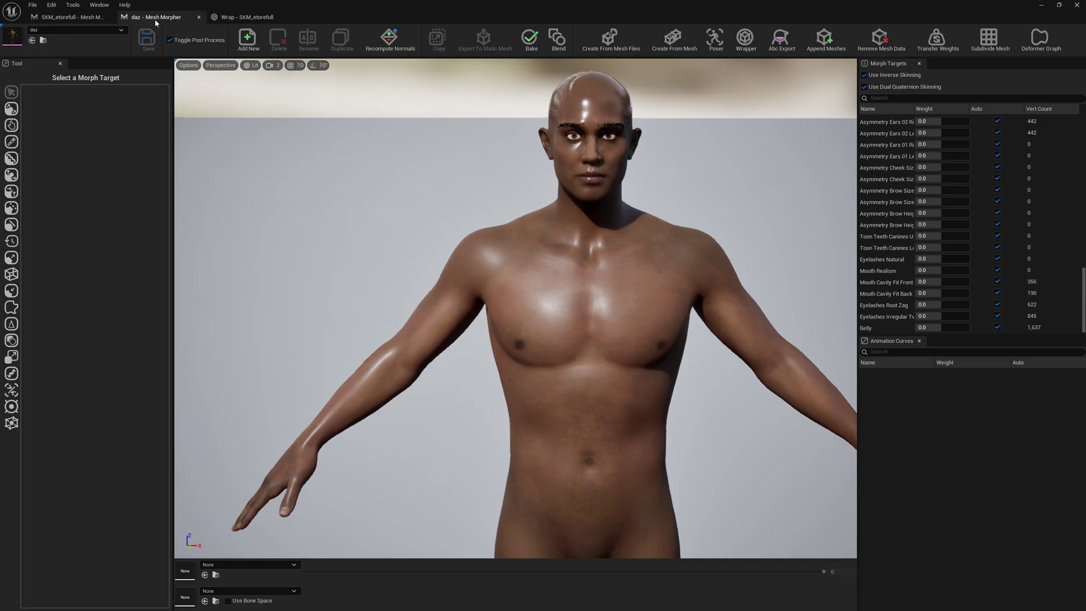
mouse_move(567, 185)
right_down()
mouse_move(565, 199)
mouse_move(567, 184)
right_up()
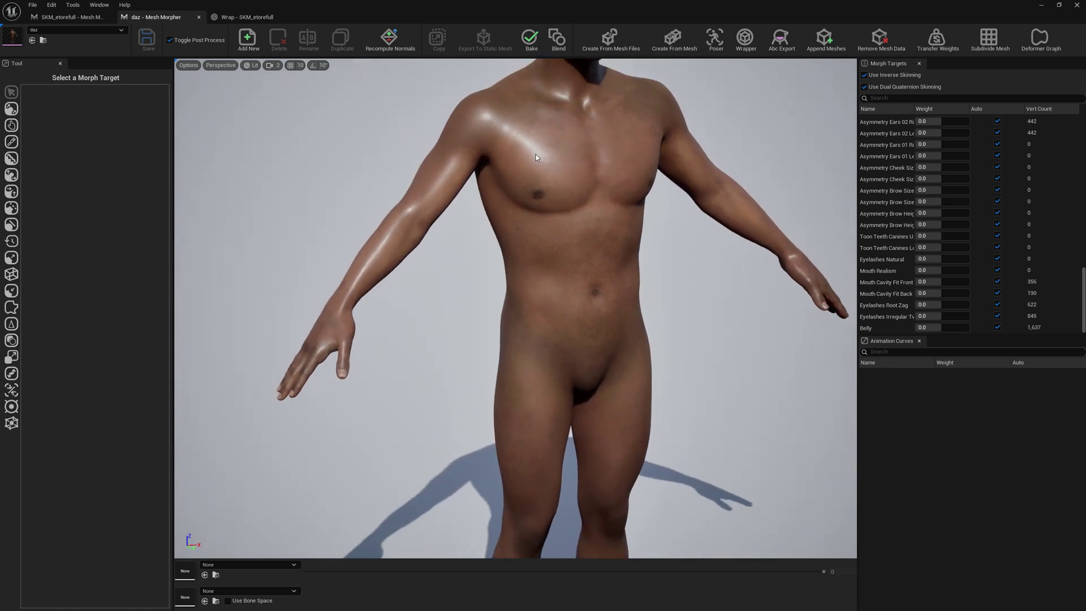
drag(536, 158, 536, 157)
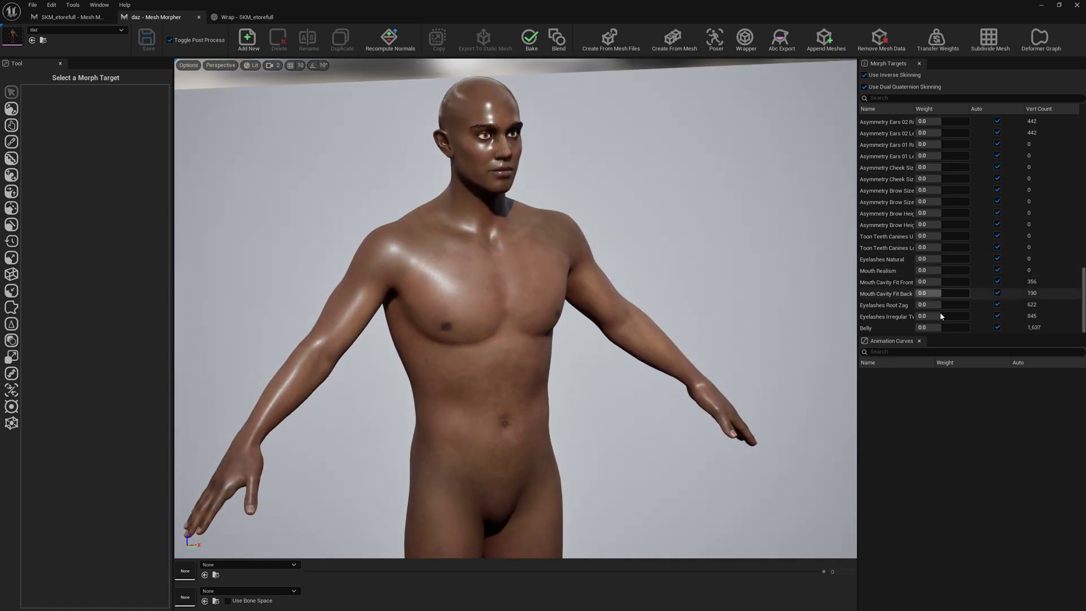
drag(942, 328, 969, 328)
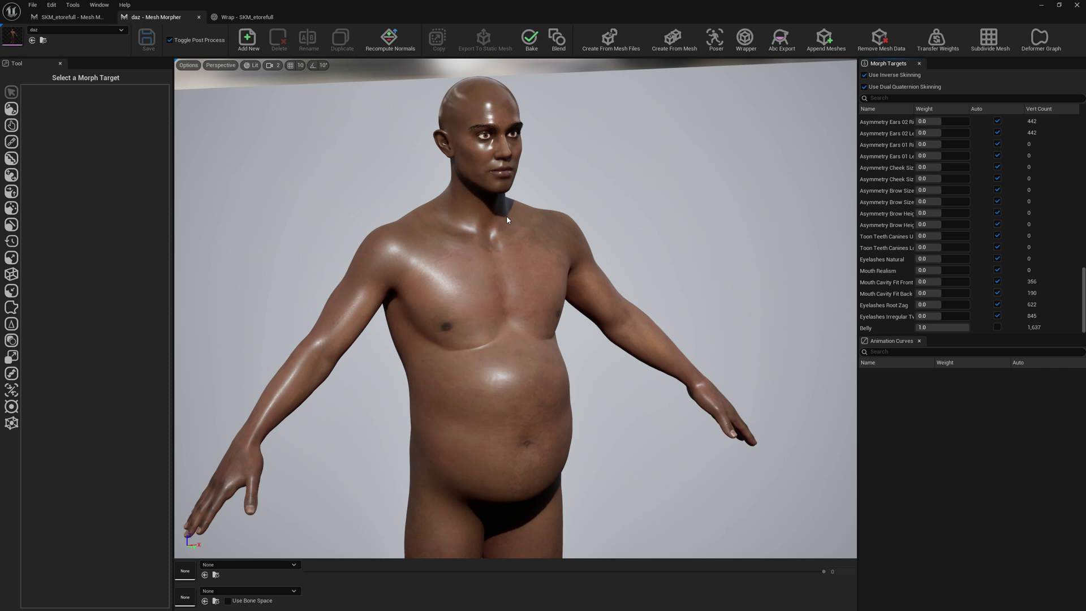
click(998, 327)
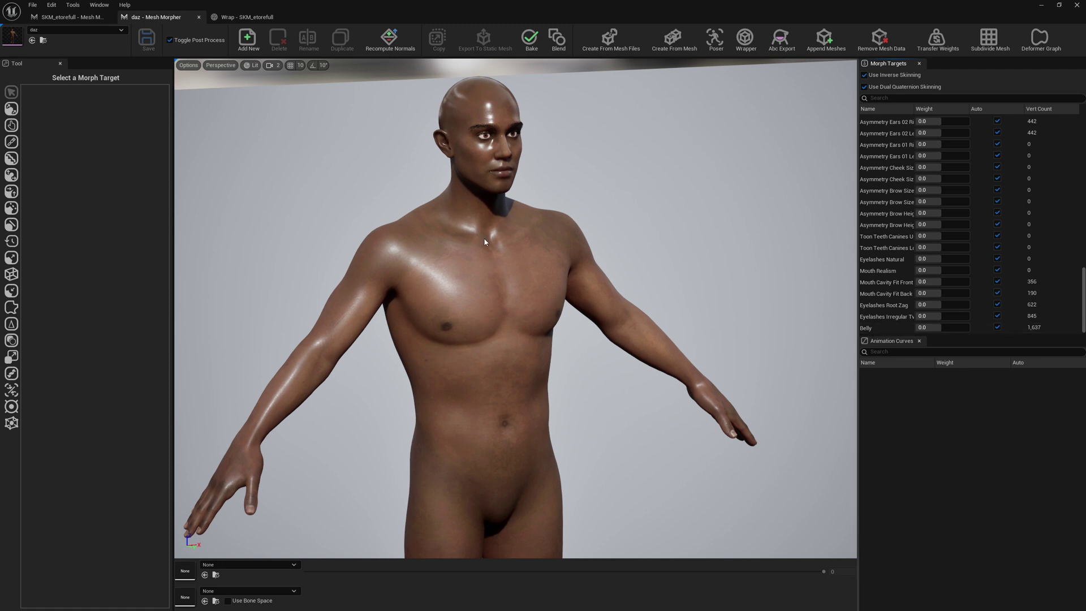
- Return to the SKM_etorefull wrap and set its source mesh to the daz skeletal mesh
click(241, 17)
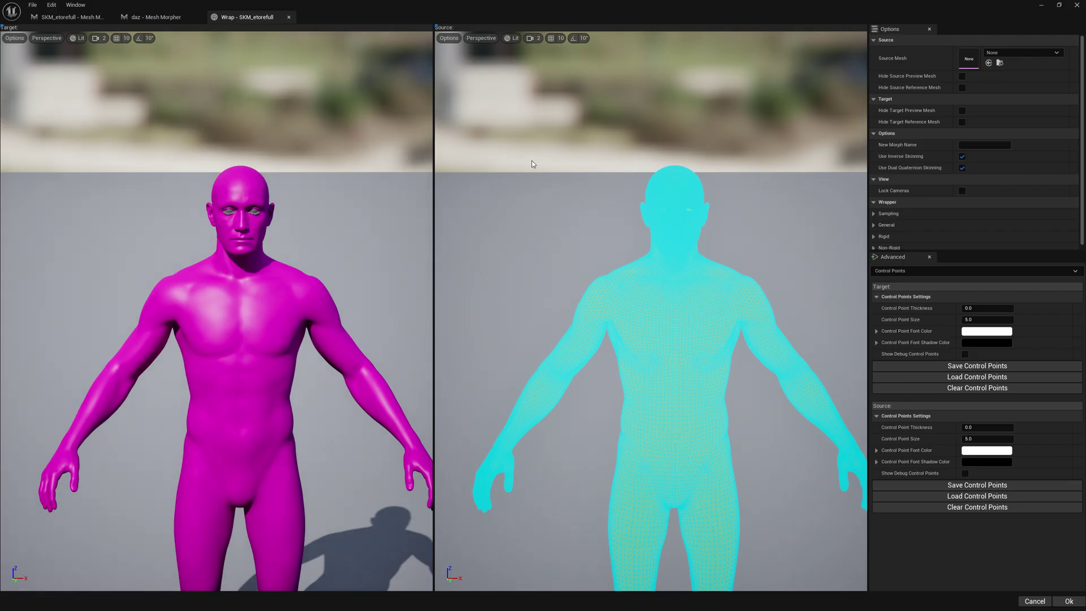
click(1018, 52)
text(daz)
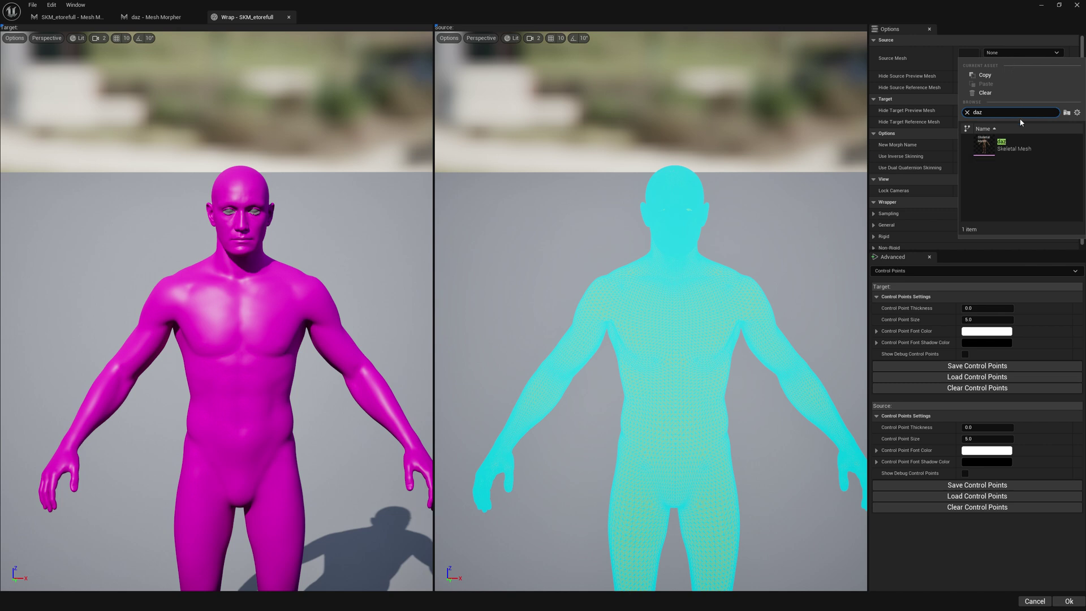
click(1023, 147)
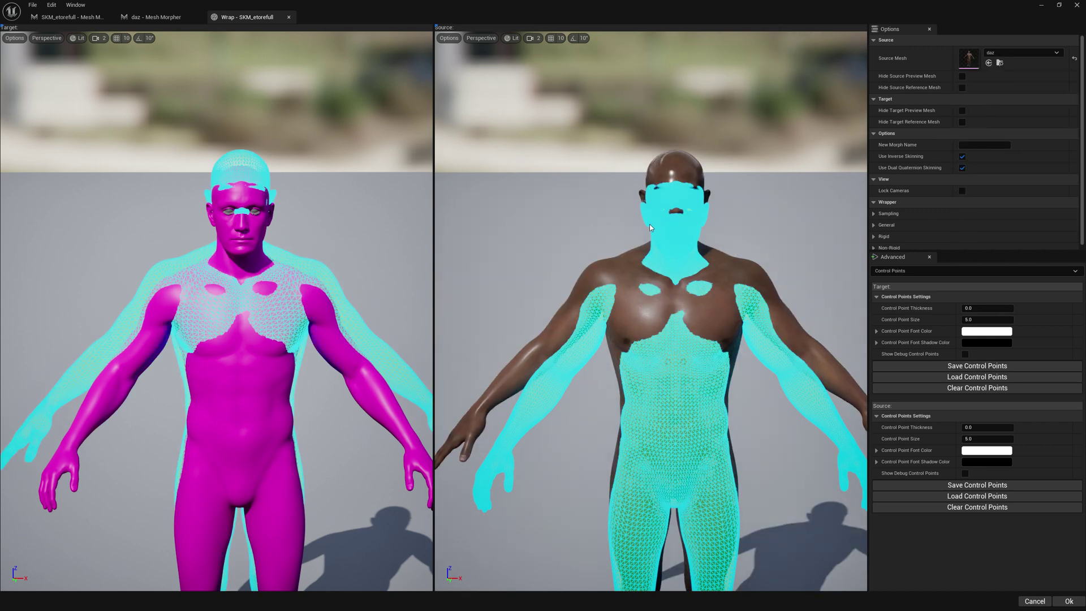
- In Section Selection, select the target sections head_shader_shader, eyeLeft_shader_shader, eyeRight_shader_shader and MI_BodySynthesized
scroll(968, 218, down, 1)
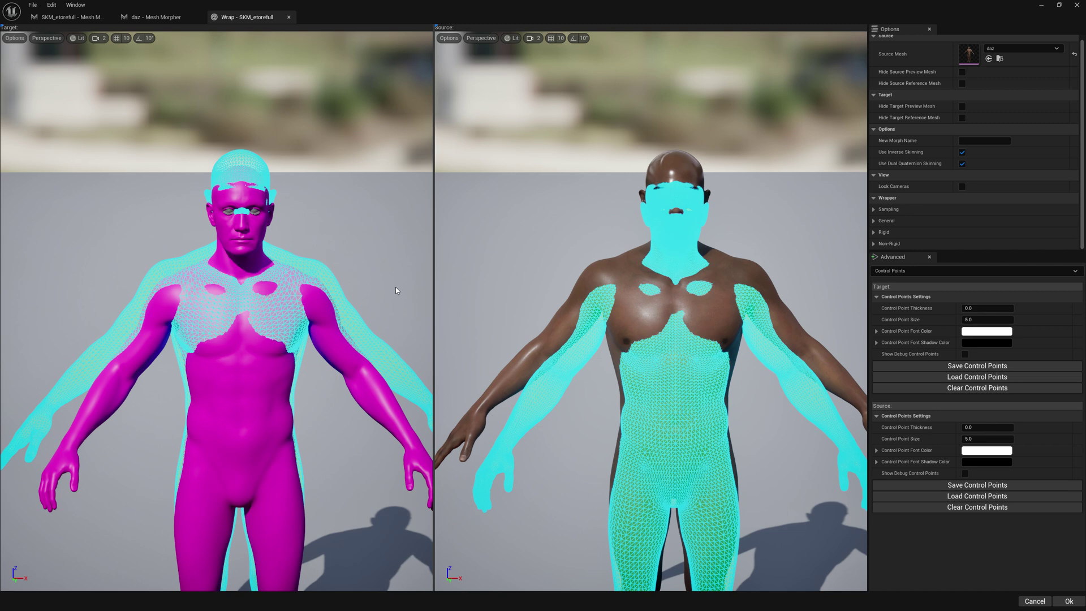
scroll(396, 291, up, 5)
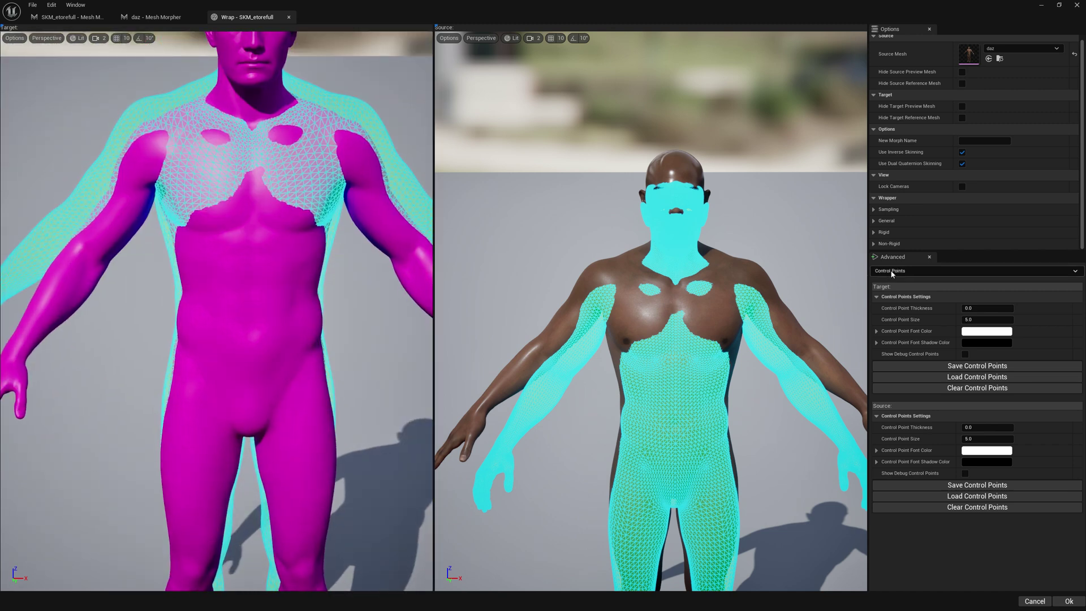
click(891, 272)
click(899, 303)
click(902, 306)
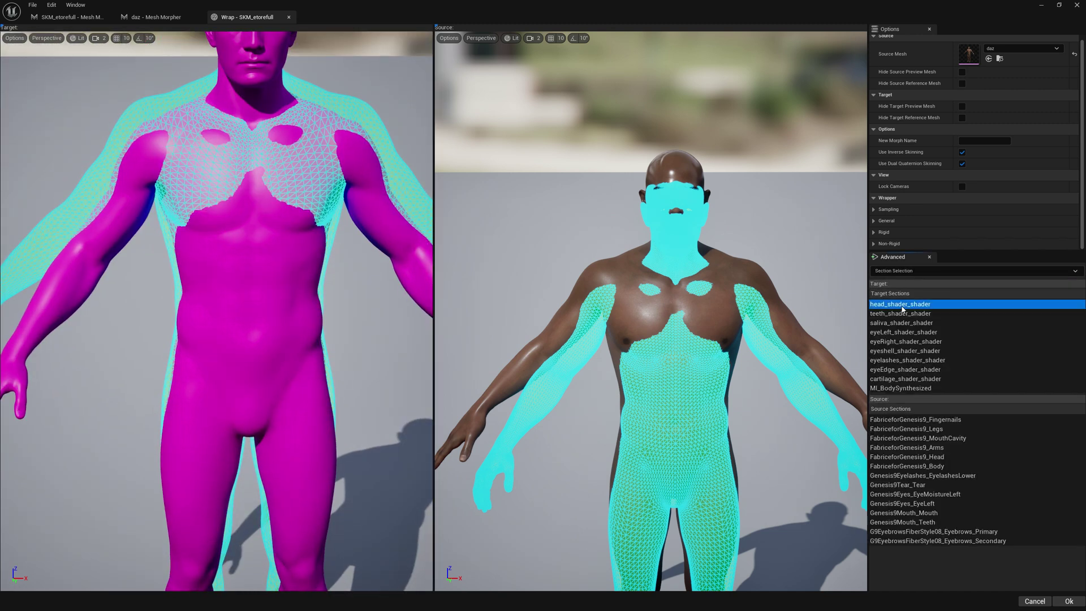
ctrl+click(917, 389)
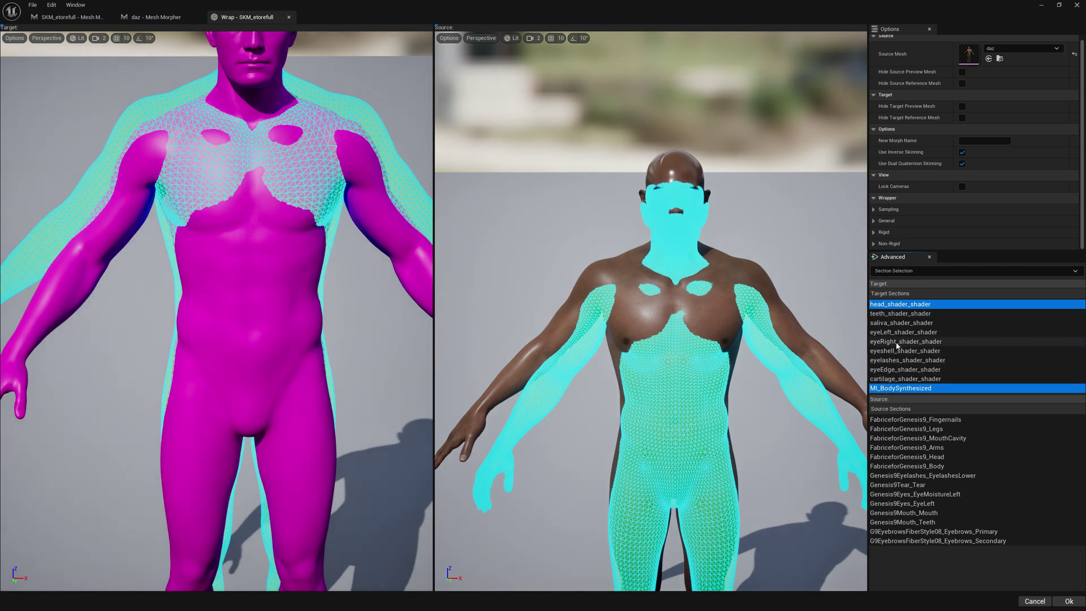
ctrl+click(896, 332)
ctrl+click(898, 342)
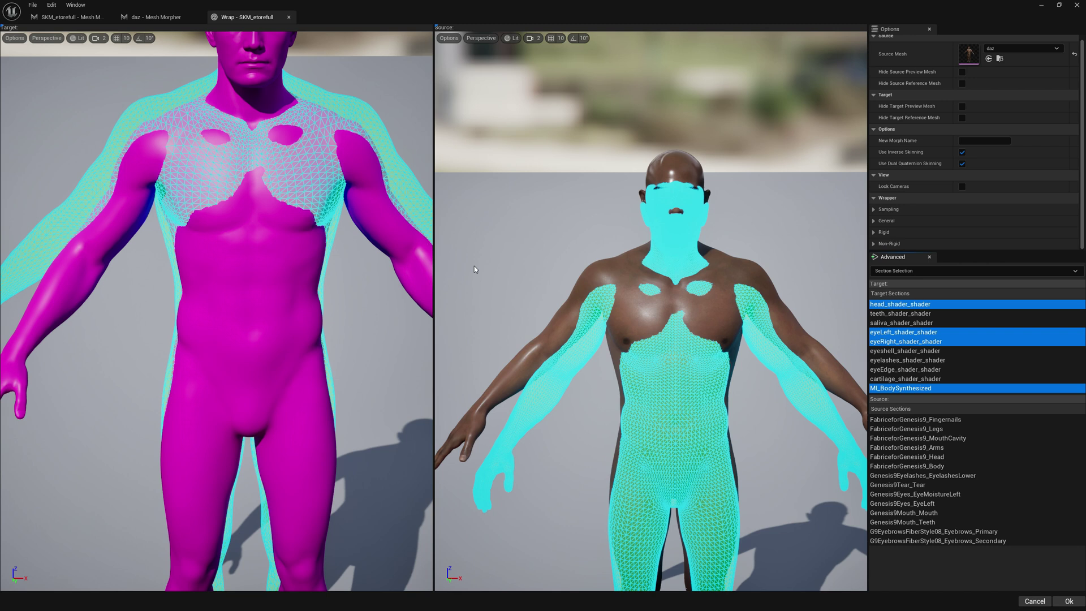
- Select the source's FabriceforGenesis9 sections Fingernails, Legs, MouthCavity, Arms, Head and Body, plus Genesis9Eyes_EyeLeft
right_drag(316, 202, 264, 112)
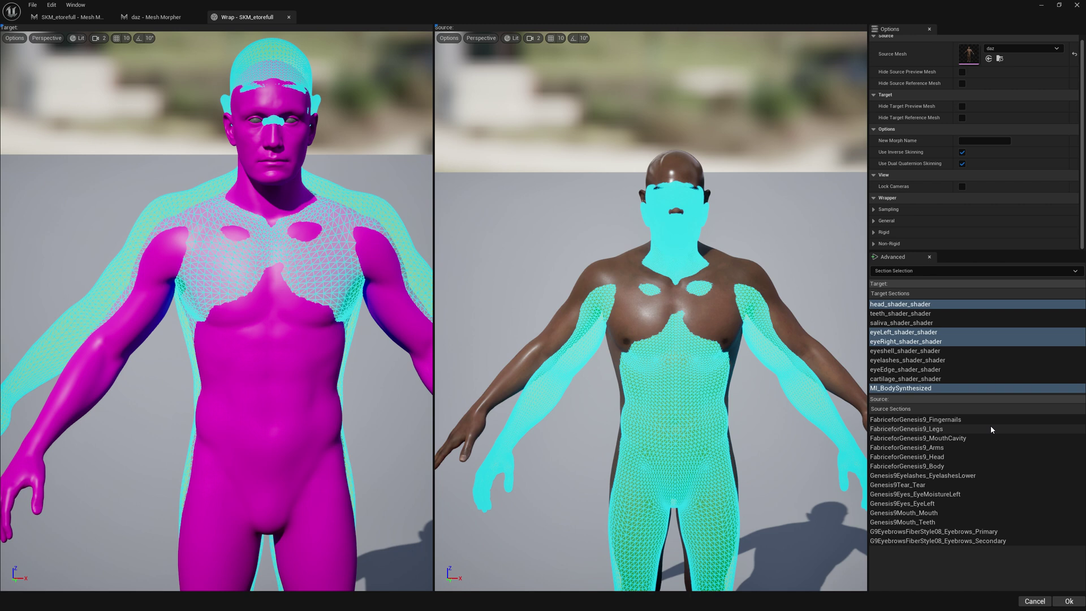
click(961, 421)
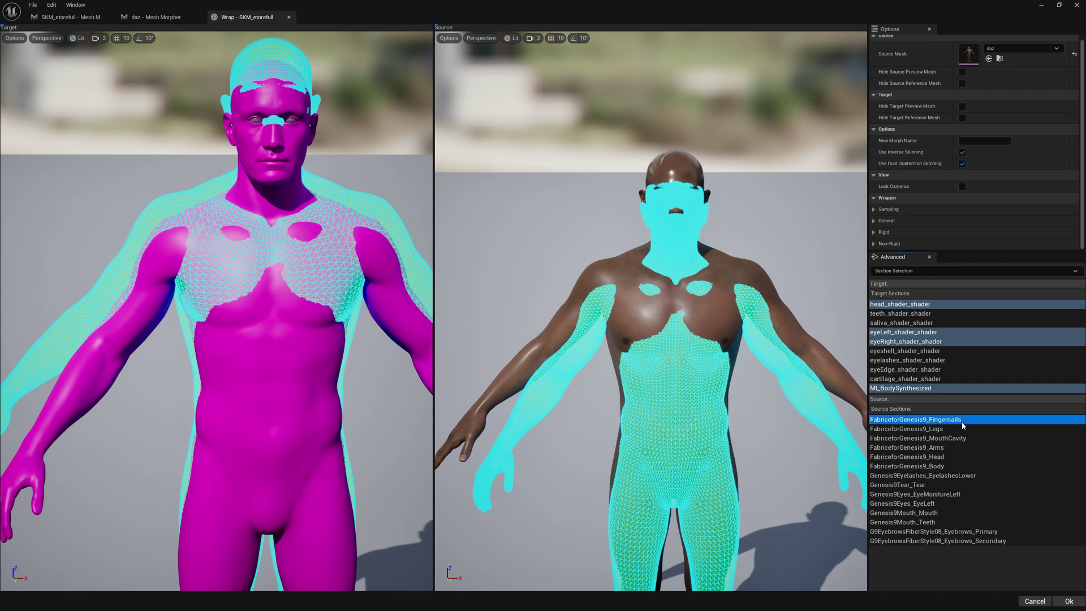
ctrl+click(953, 430)
ctrl+click(948, 438)
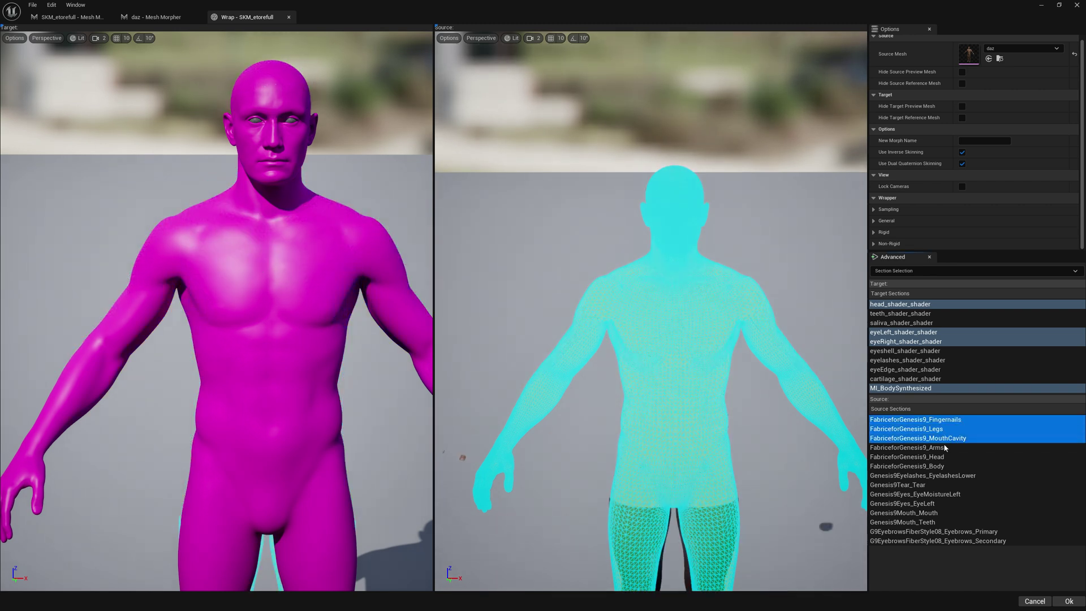
ctrl+click(945, 448)
ctrl+click(942, 457)
ctrl+click(940, 467)
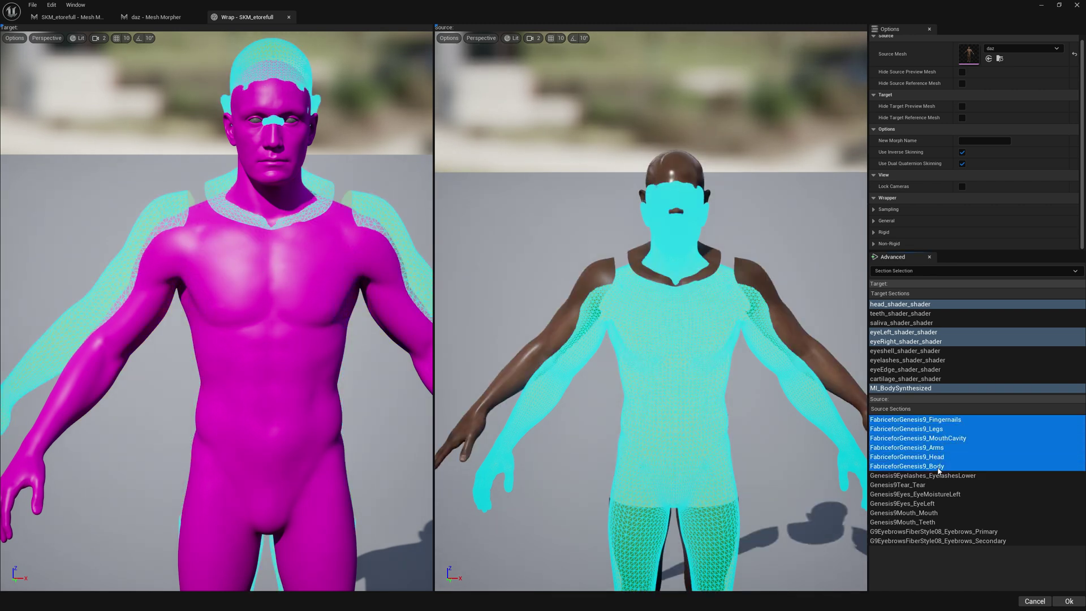
ctrl+click(931, 504)
- Hide both the source and the target reference meshes in the wrap views
right_drag(758, 362, 781, 328)
key(w)
right_drag(732, 381, 727, 416)
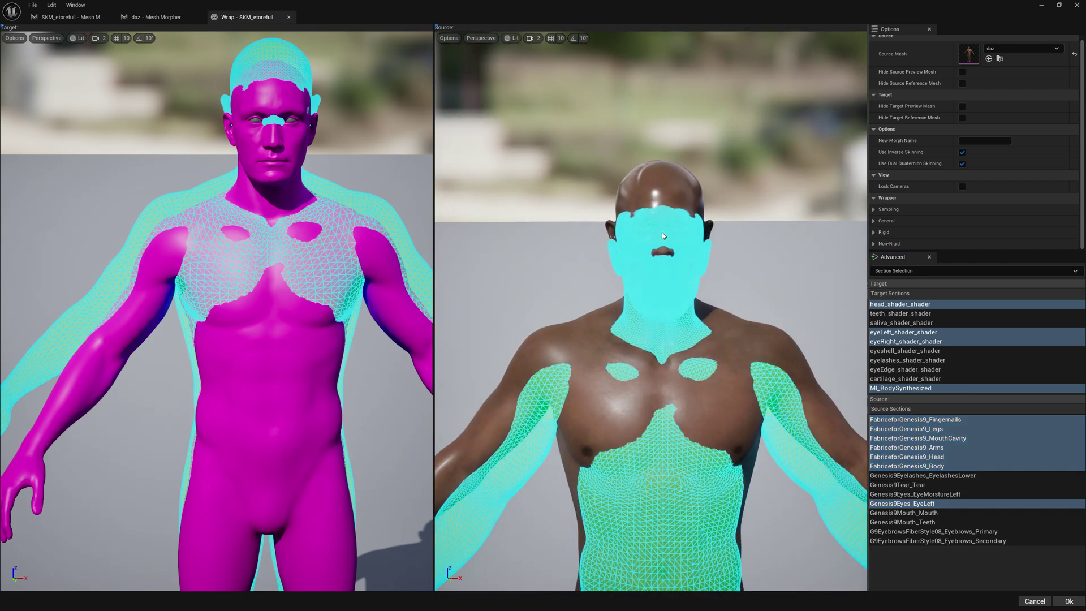
click(962, 83)
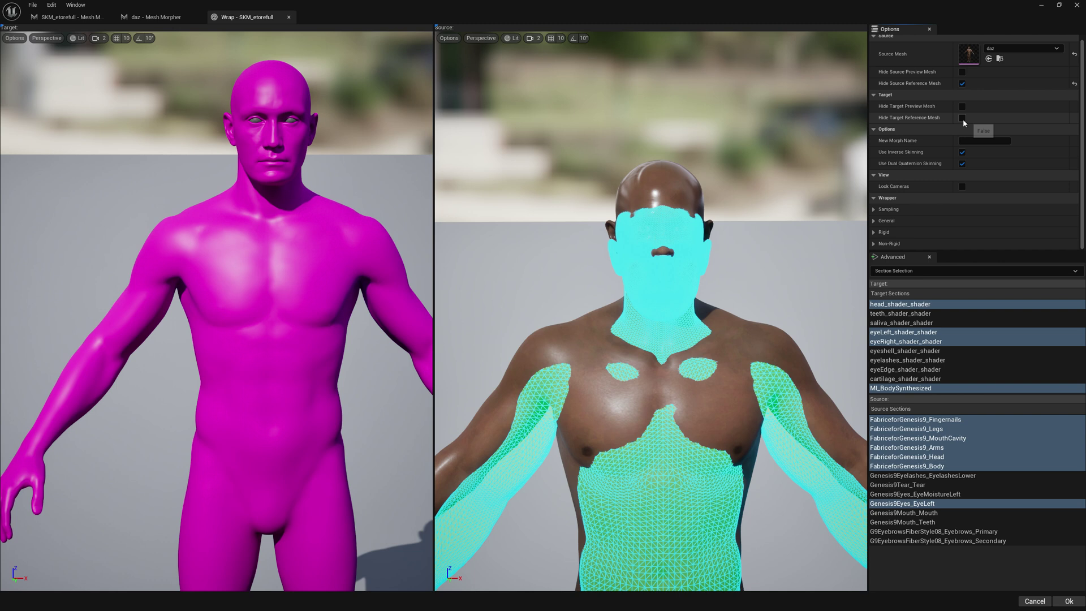
click(963, 118)
scroll(668, 249, up, 5)
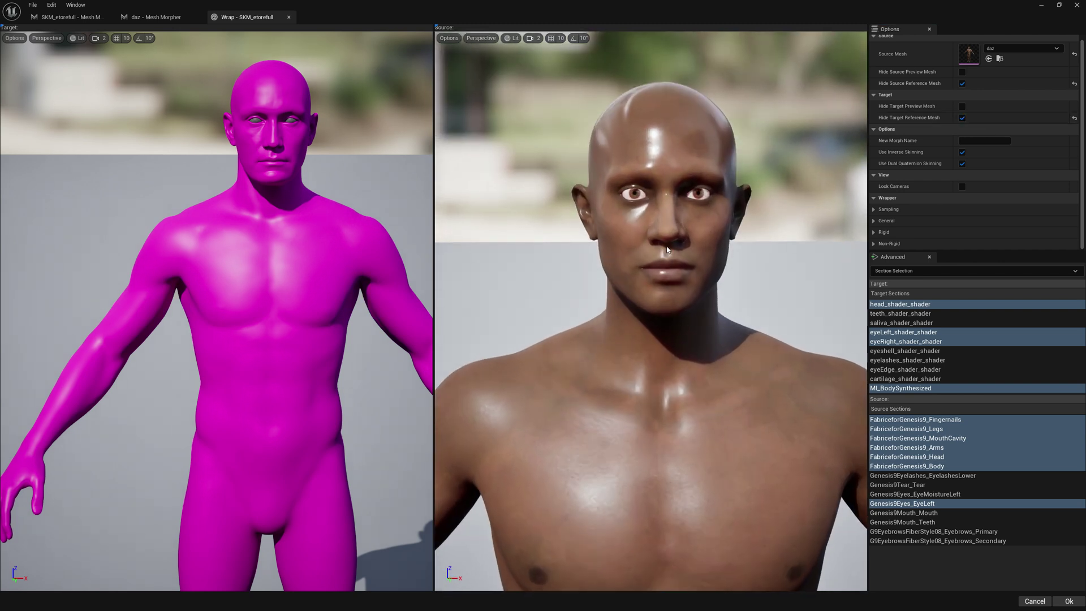
scroll(668, 249, up, 1)
- Switch the advanced wrap mode from Section Selection to Control Points
right_drag(340, 249, 317, 317)
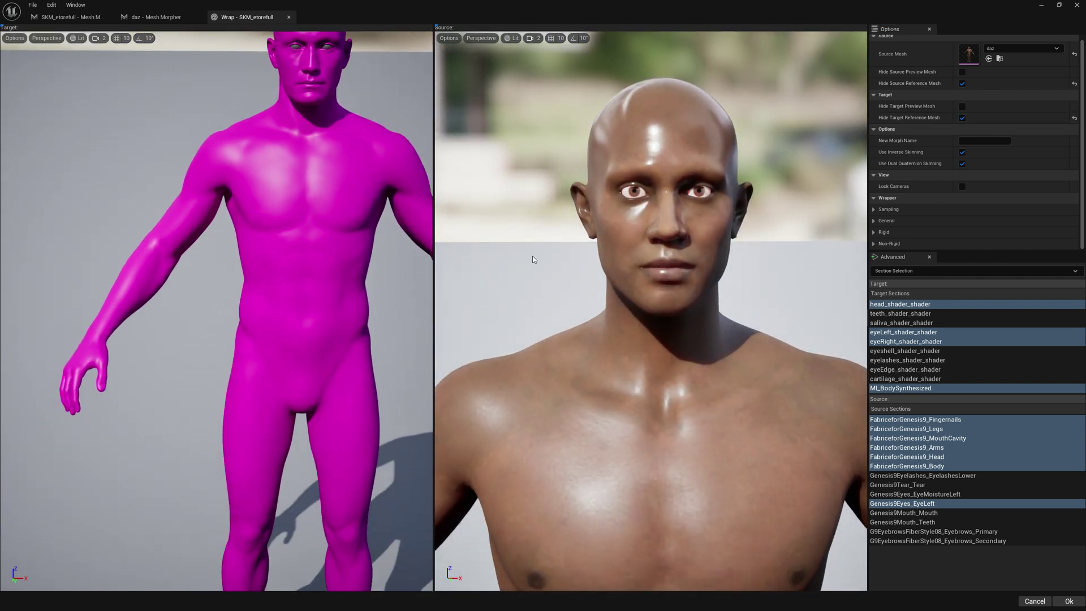
right_drag(534, 260, 504, 311)
right_drag(627, 199, 664, 195)
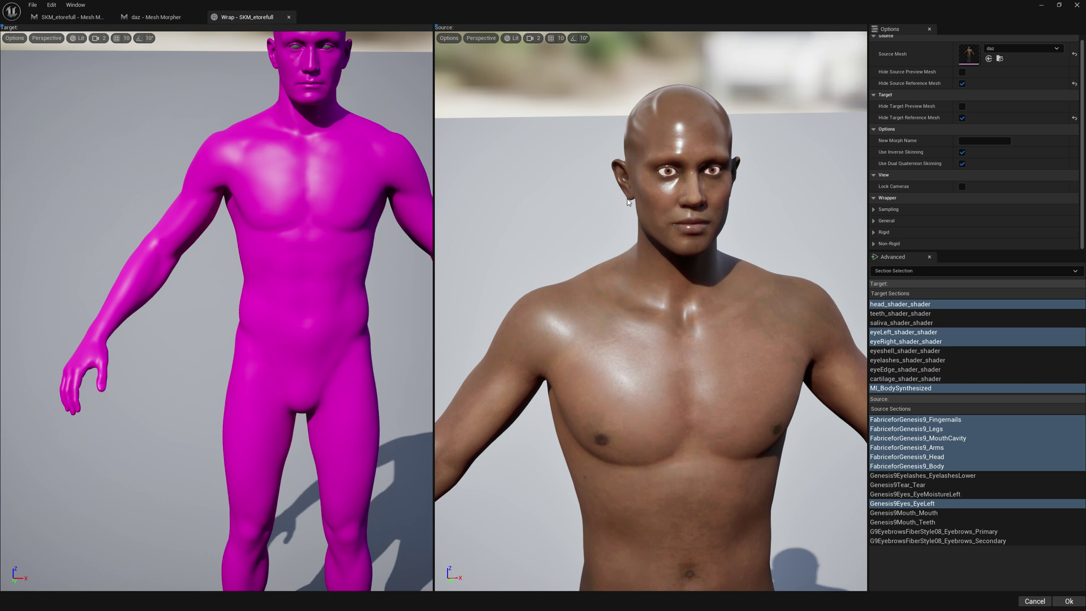
right_drag(317, 226, 321, 192)
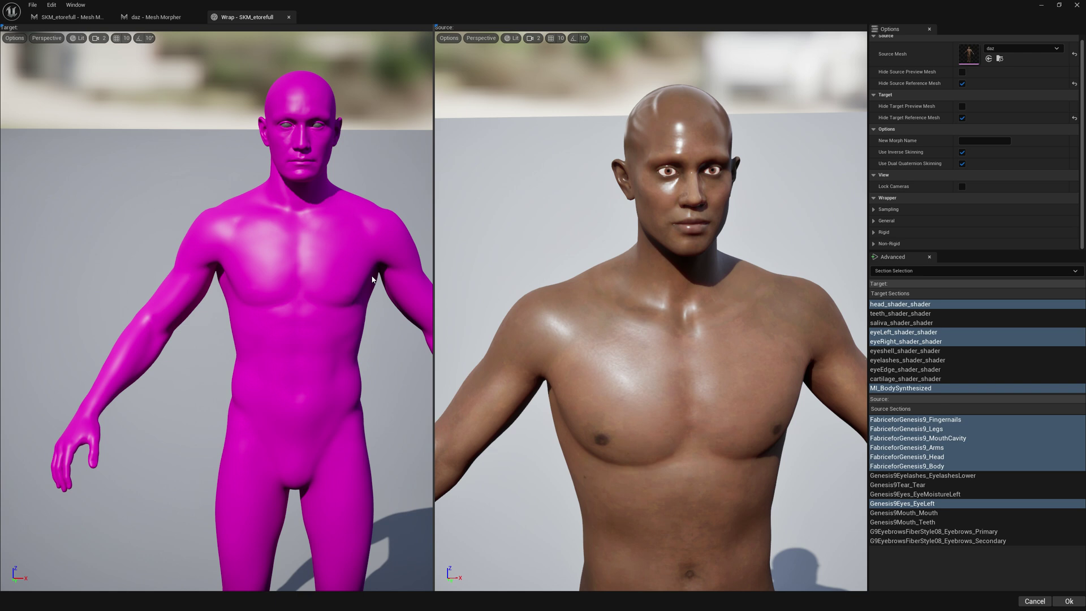
right_drag(676, 441, 614, 527)
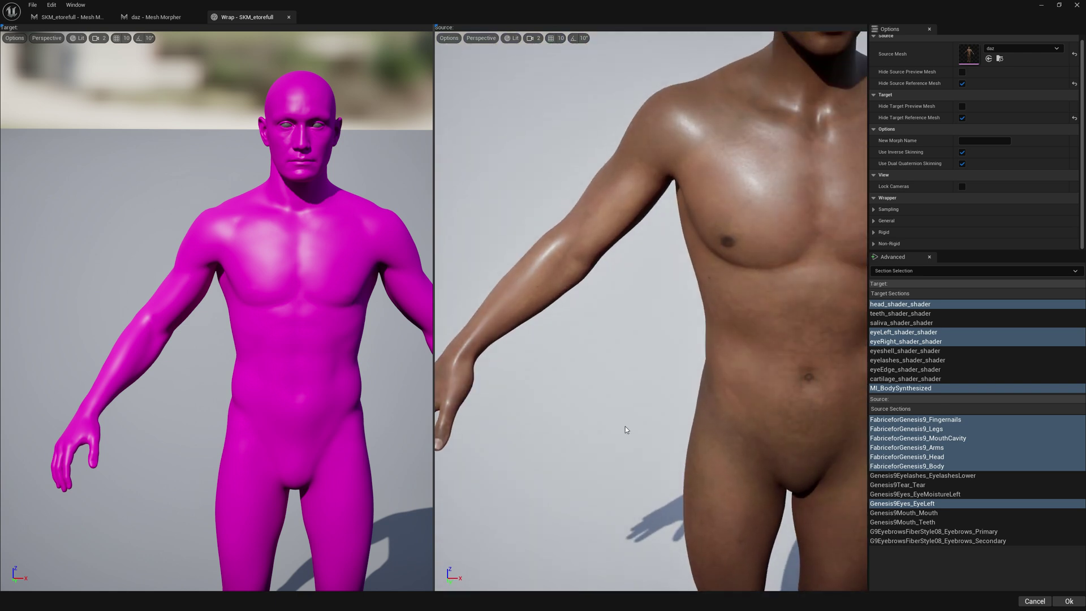
click(900, 272)
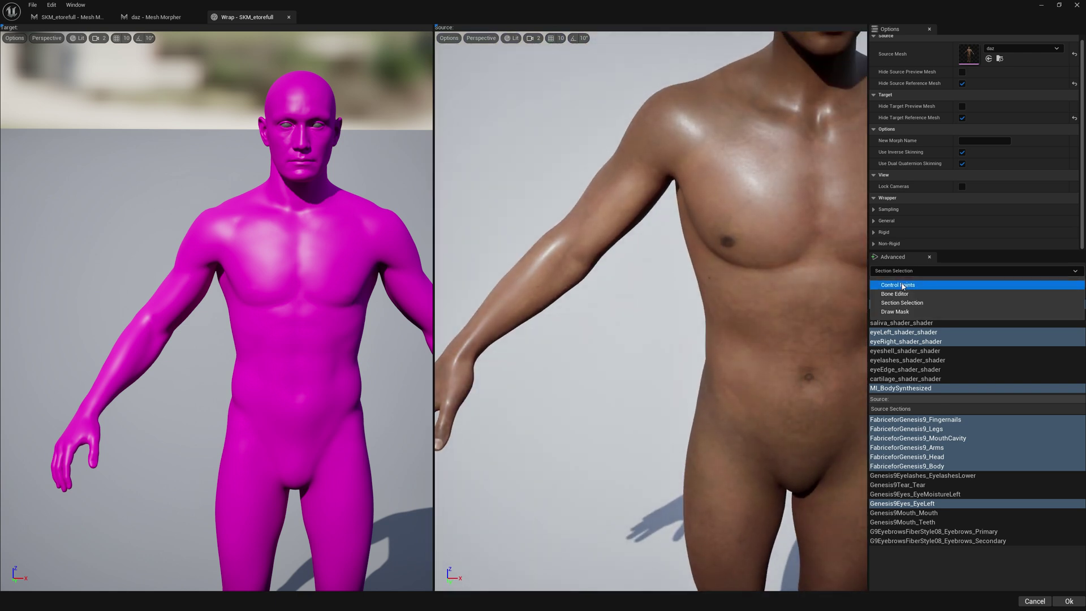
click(903, 285)
- Place a matching control point on the right shoulder of the target and source meshes, and delete the pair
drag(334, 313, 346, 308)
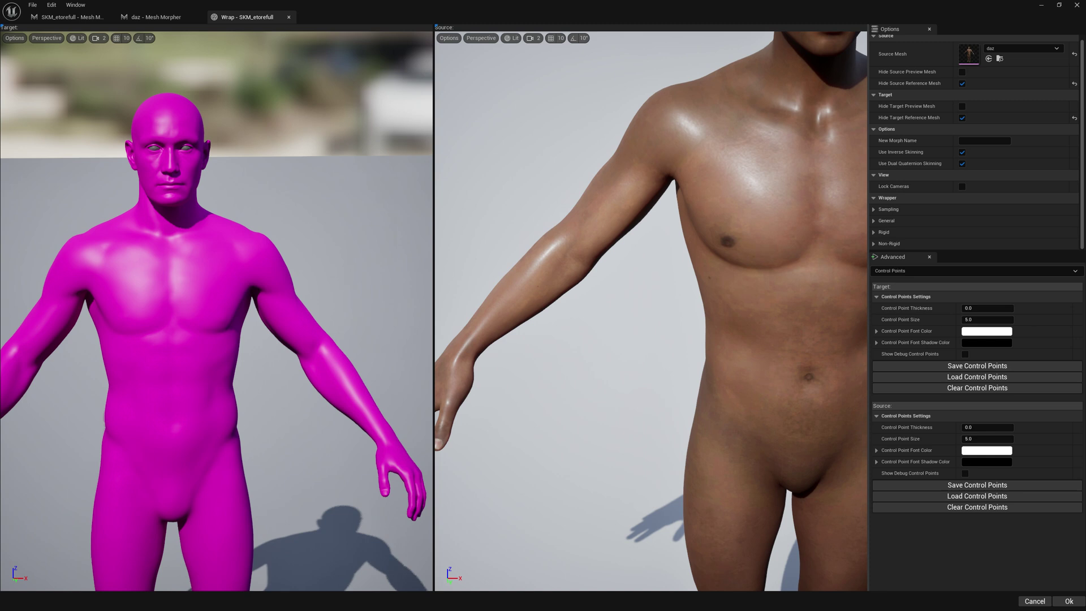
right_drag(346, 308, 373, 314)
right_drag(584, 322, 618, 382)
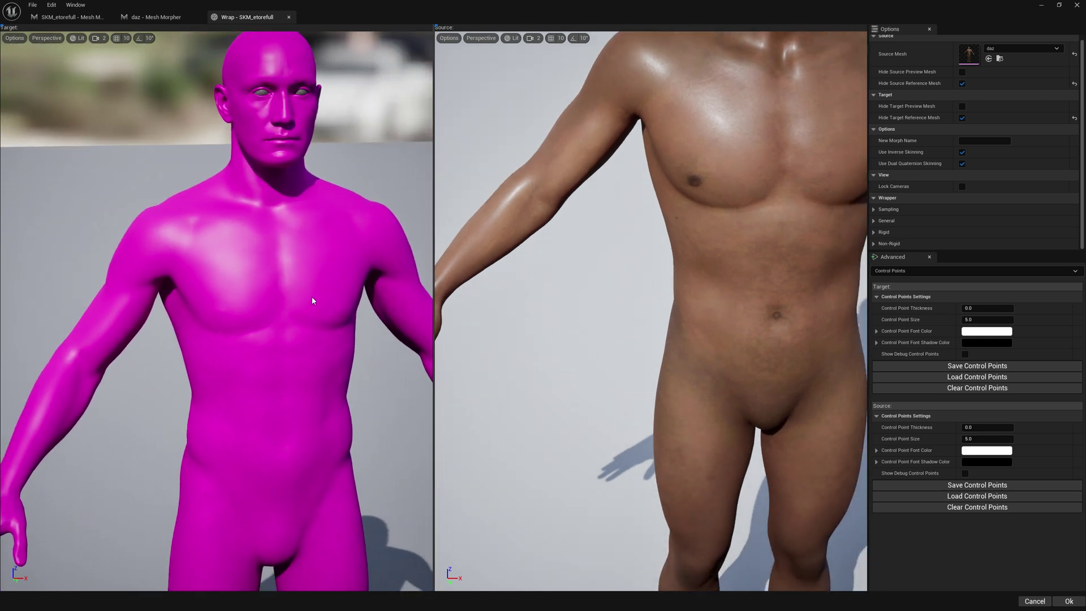
drag(312, 301, 291, 296)
click(180, 232)
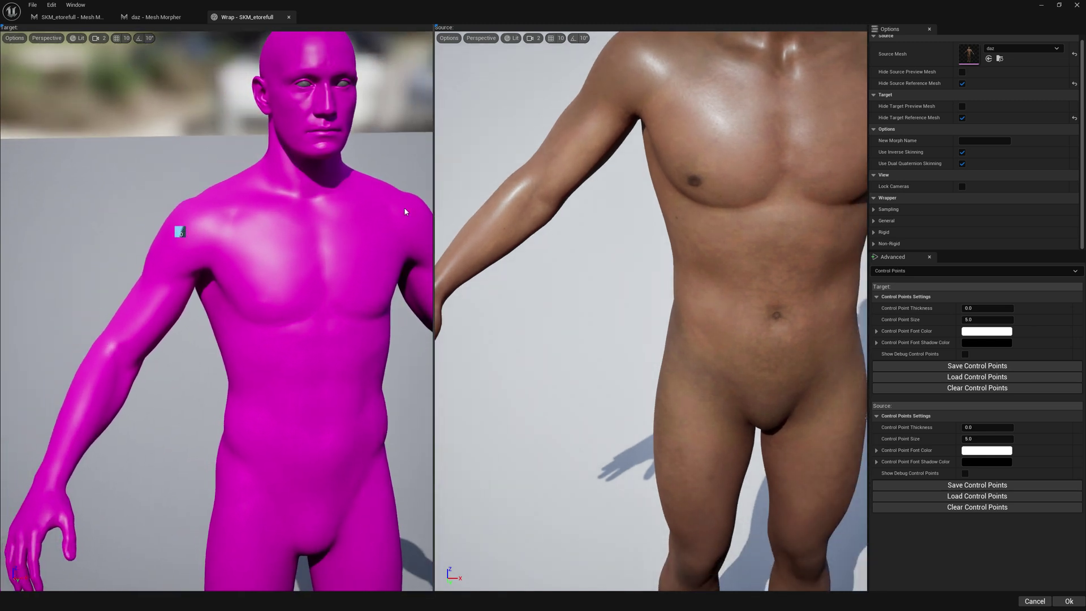
drag(639, 110, 625, 103)
click(625, 103)
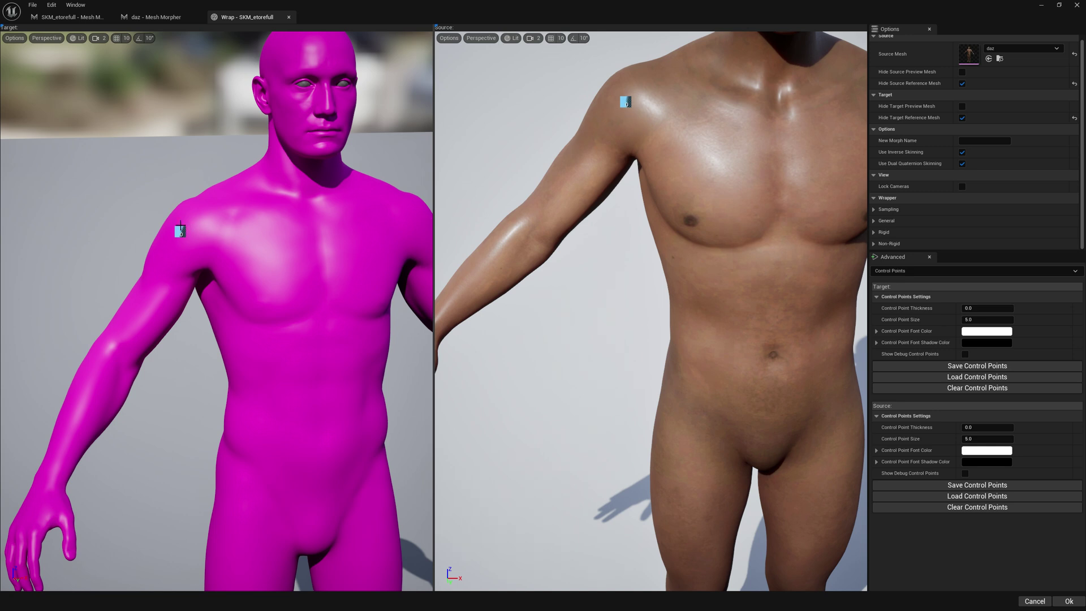
click(182, 229)
click(626, 102)
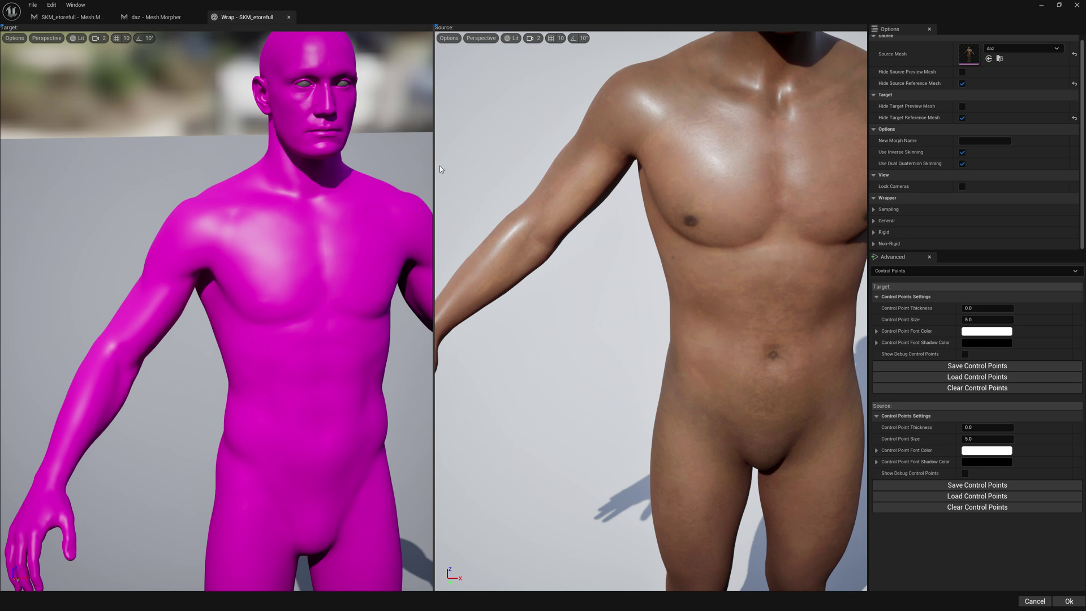
- Place mirrored control points on the target's shoulders and a matching point on the source's right shoulder
click(193, 229)
right_drag(378, 238, 406, 244)
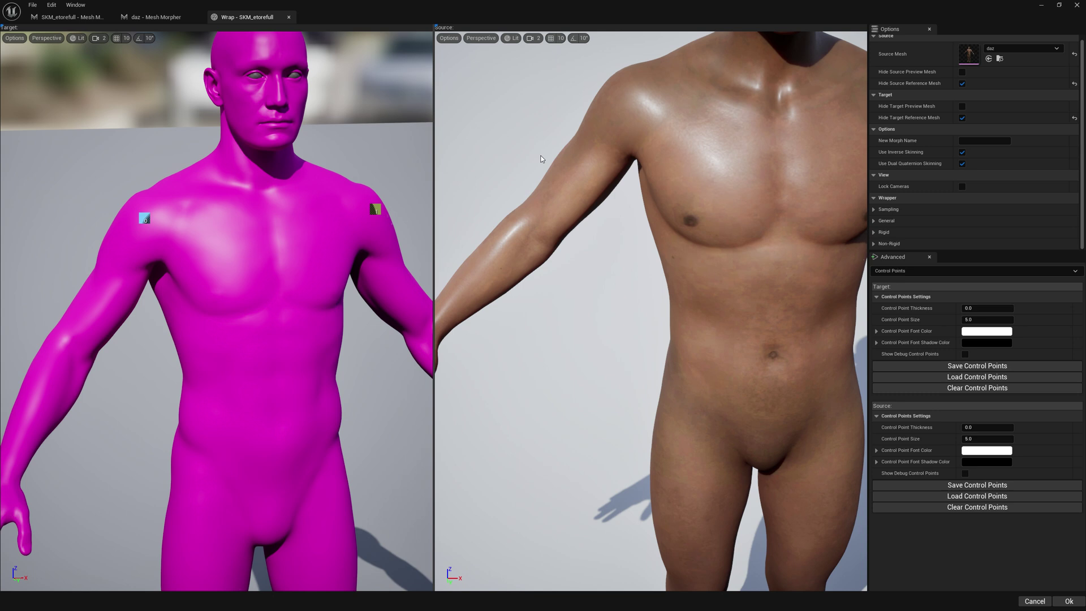
click(626, 103)
- Examine how the numbered control points on the target's head, chest, arms, hands and legs match those on the source
middle_drag(626, 103, 480, 190)
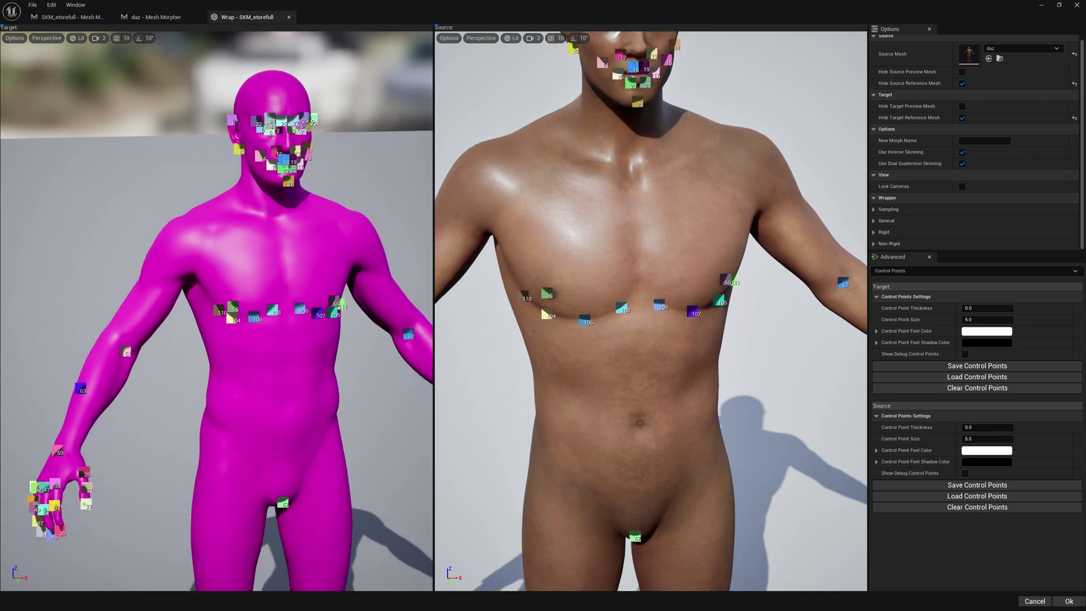
right_drag(651, 311, 585, 356)
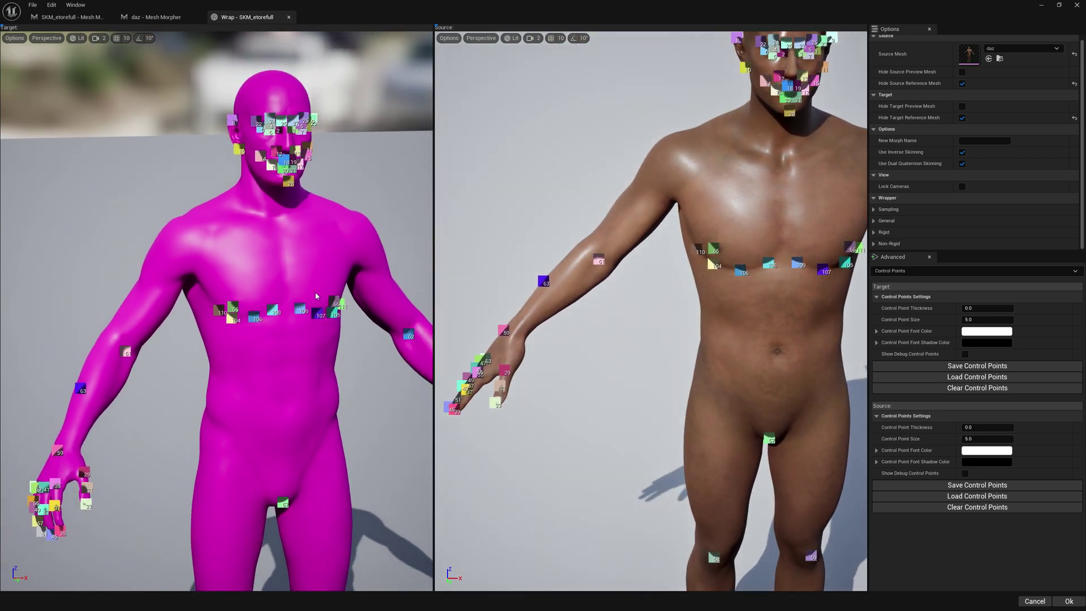
right_drag(300, 282, 306, 266)
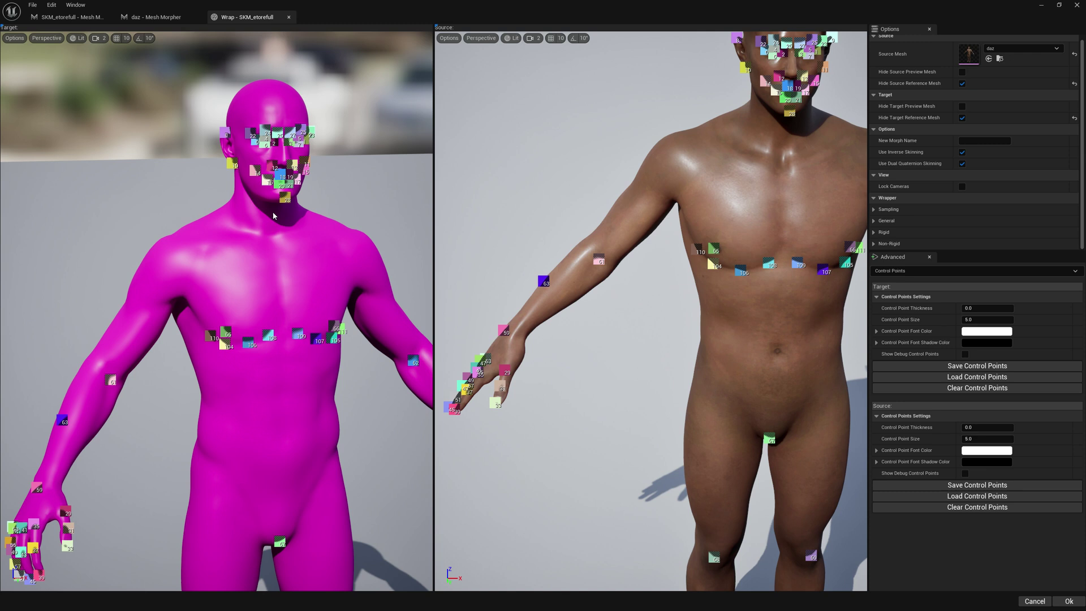
right_drag(471, 206, 483, 184)
right_drag(248, 307, 260, 345)
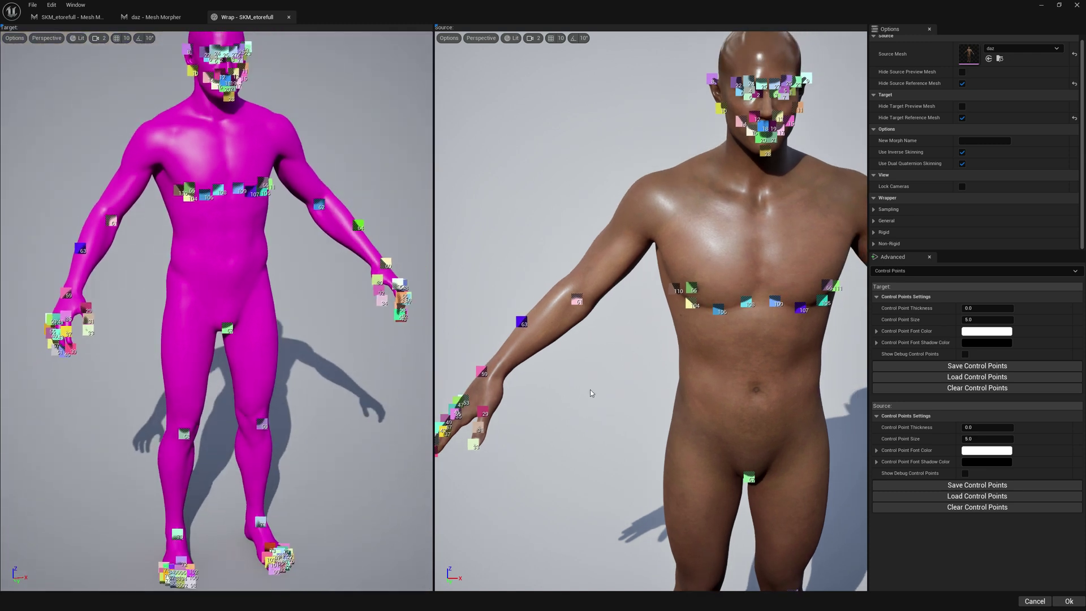
right_drag(591, 391, 590, 448)
right_drag(611, 365, 615, 317)
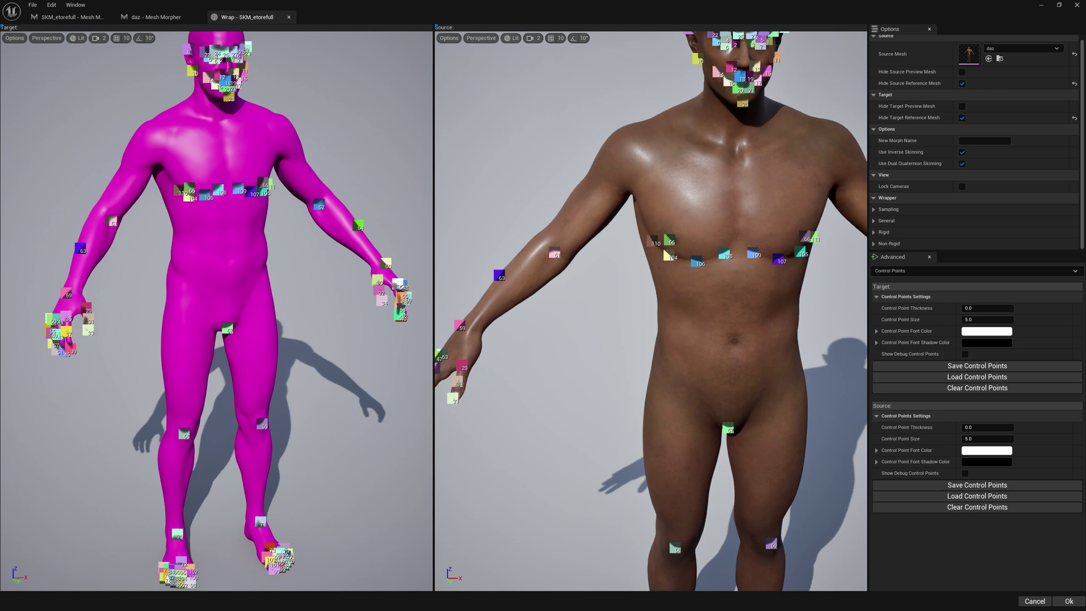
middle_drag(519, 303, 519, 331)
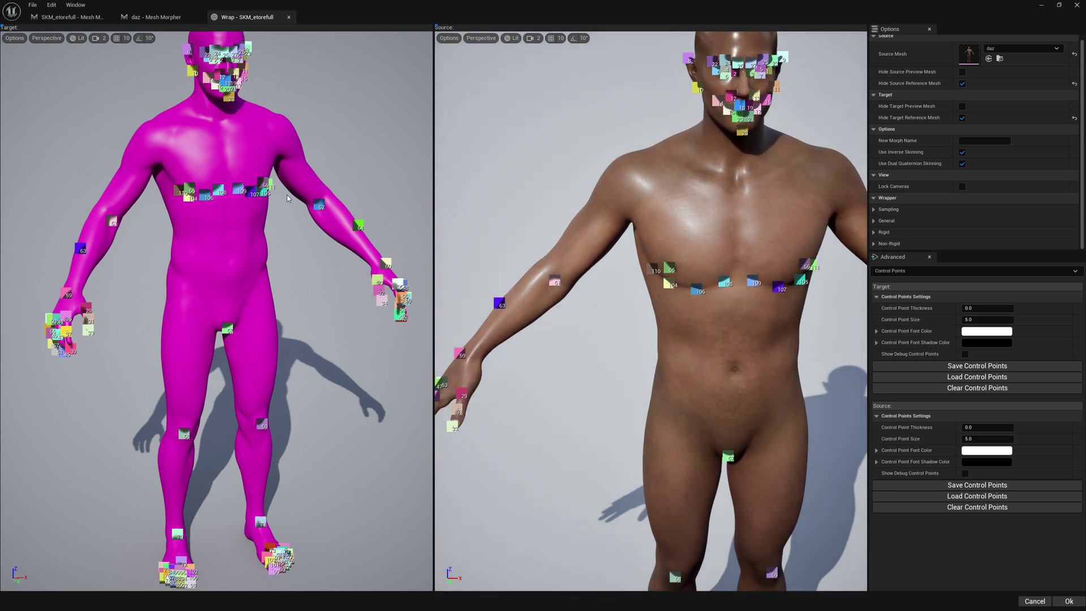
right_drag(671, 284, 682, 264)
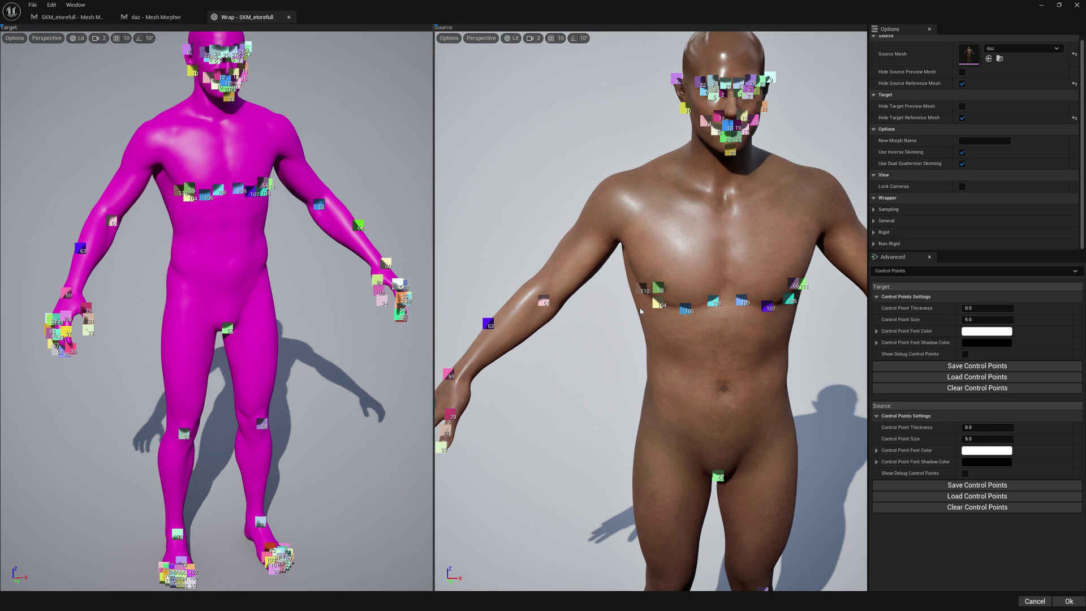
click(908, 272)
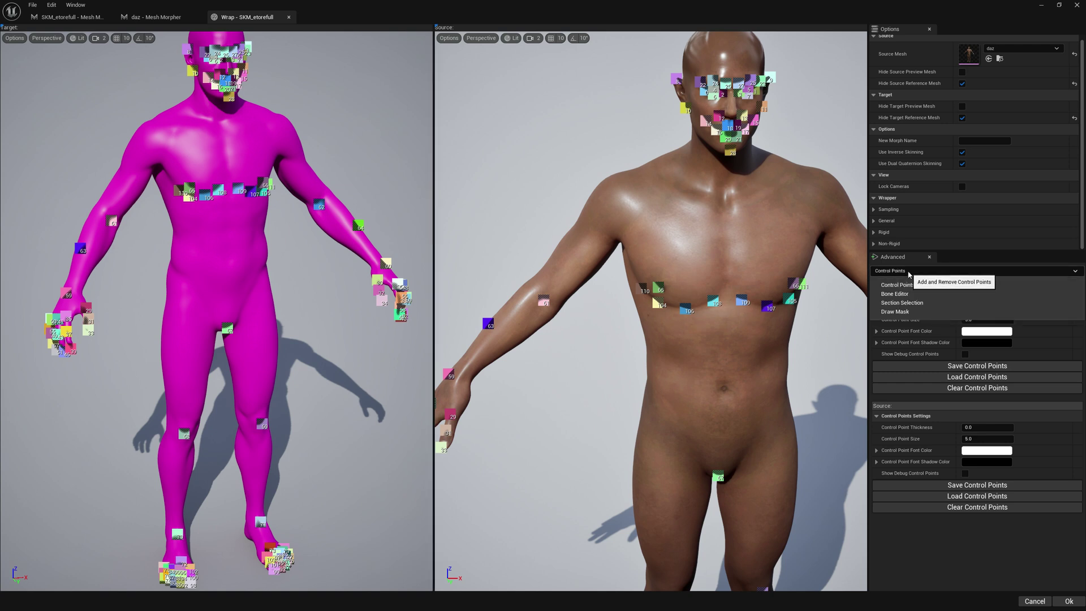
click(905, 272)
- Expand the wrapper's Sampling, General, Rigid and Non-Rigid settings and review their parameters, including the refinement options
click(875, 244)
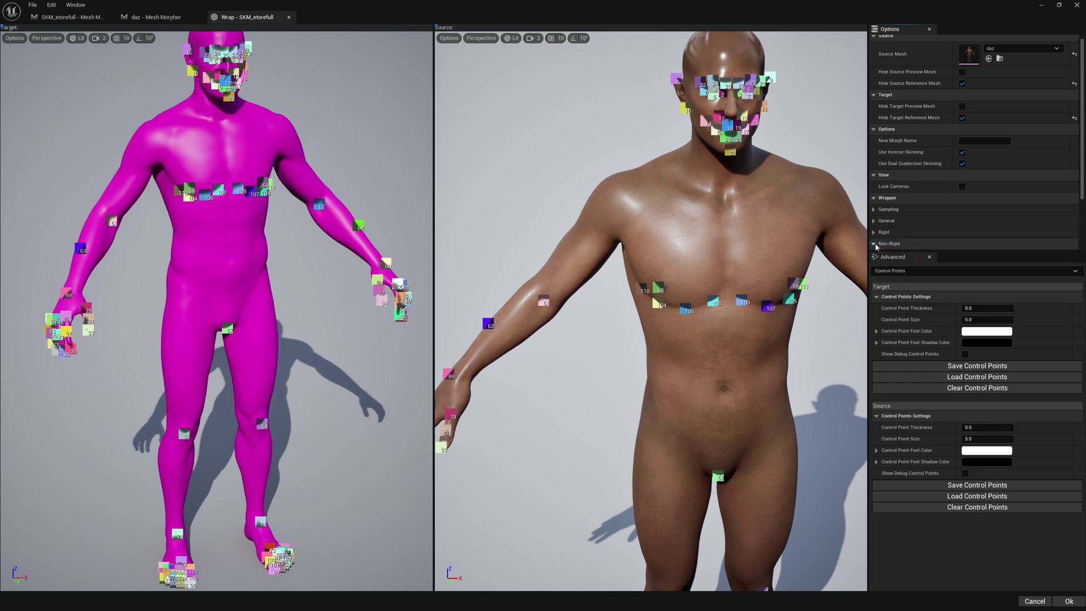
scroll(883, 245, down, 3)
click(875, 165)
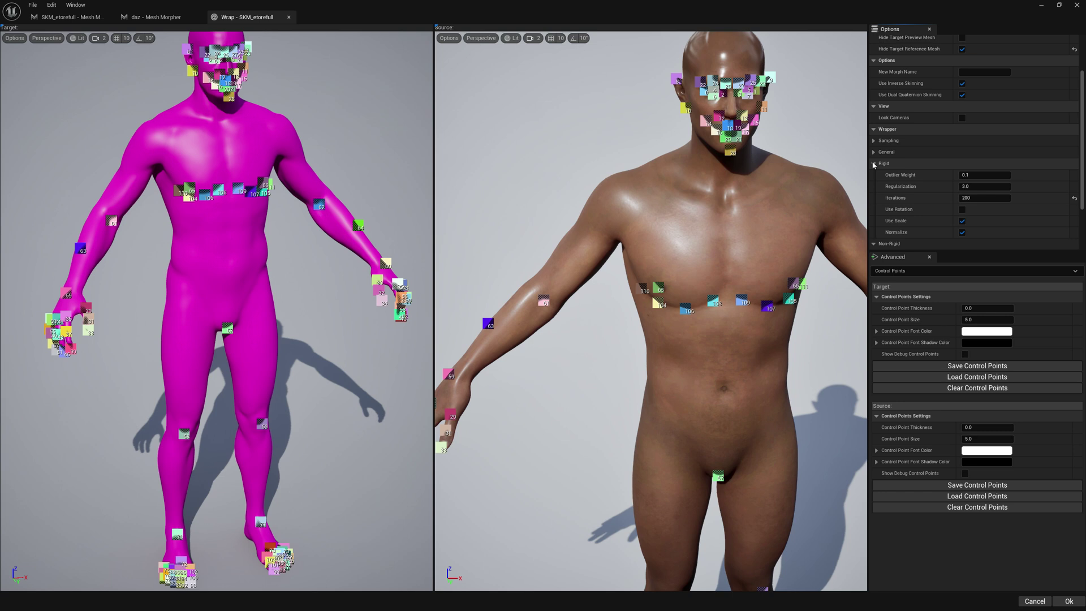
click(874, 152)
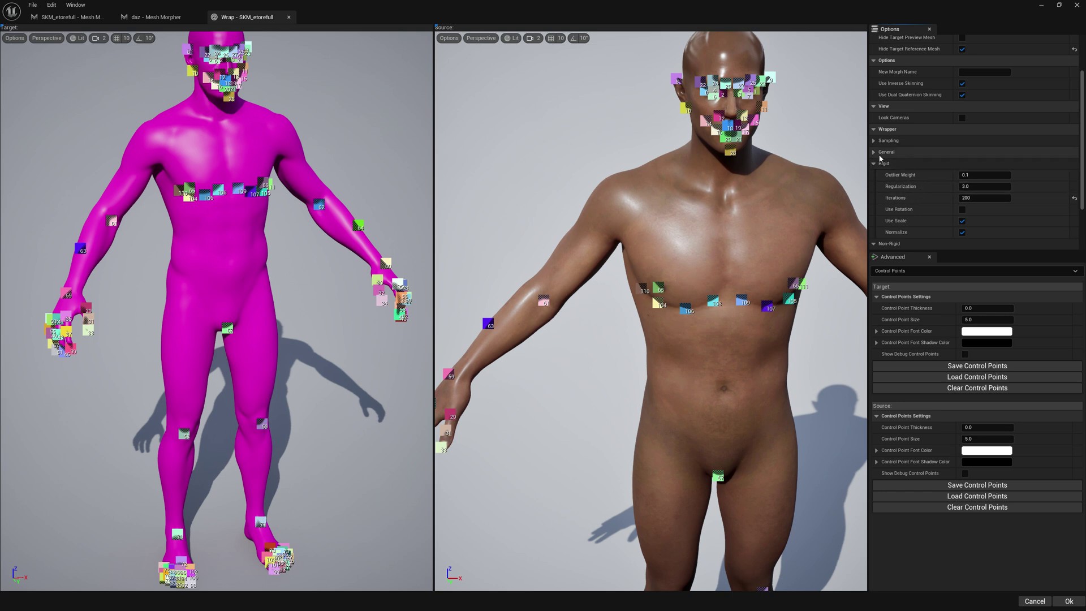
click(874, 140)
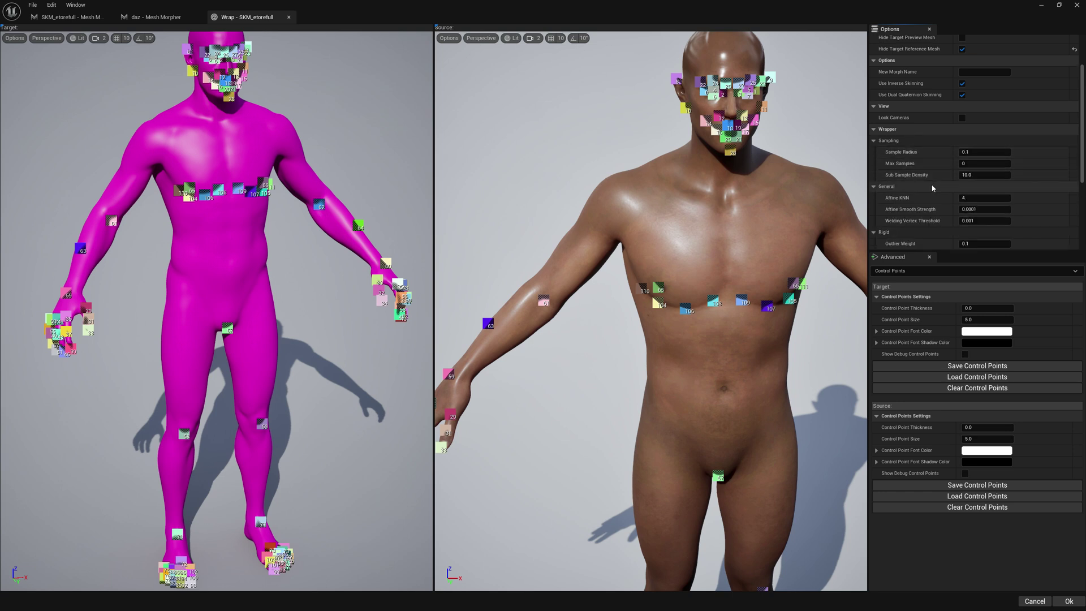
scroll(932, 192, down, 2)
scroll(930, 188, down, 4)
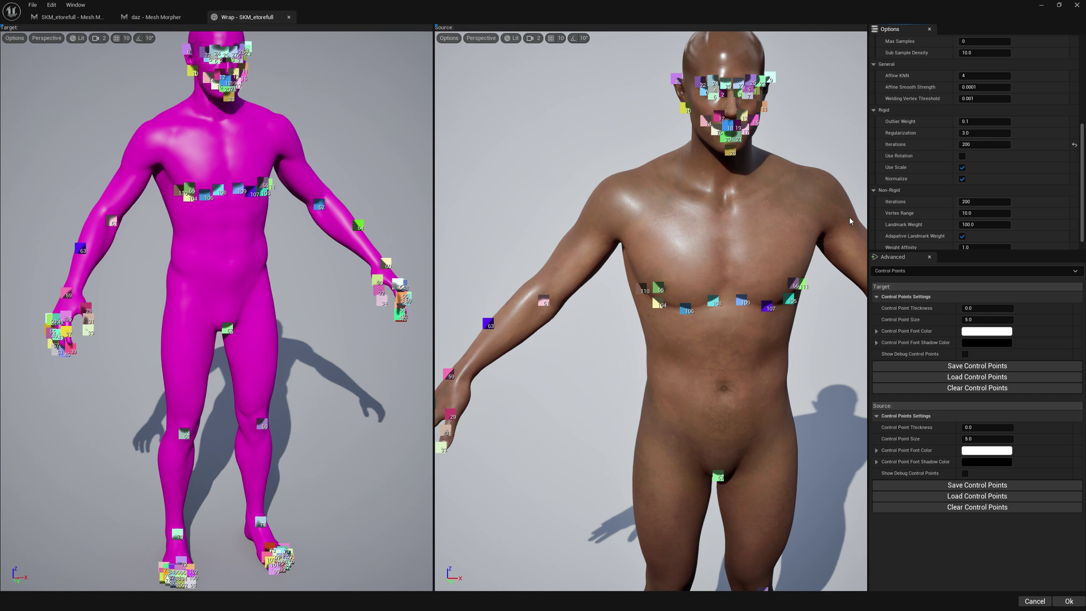
scroll(881, 243, down, 1)
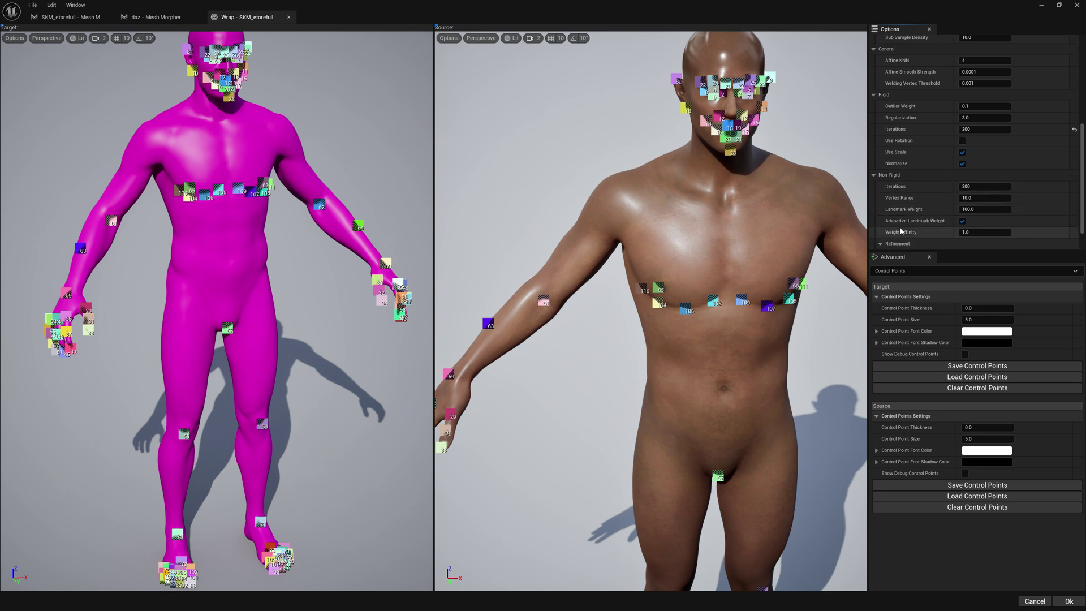
scroll(939, 235, down, 2)
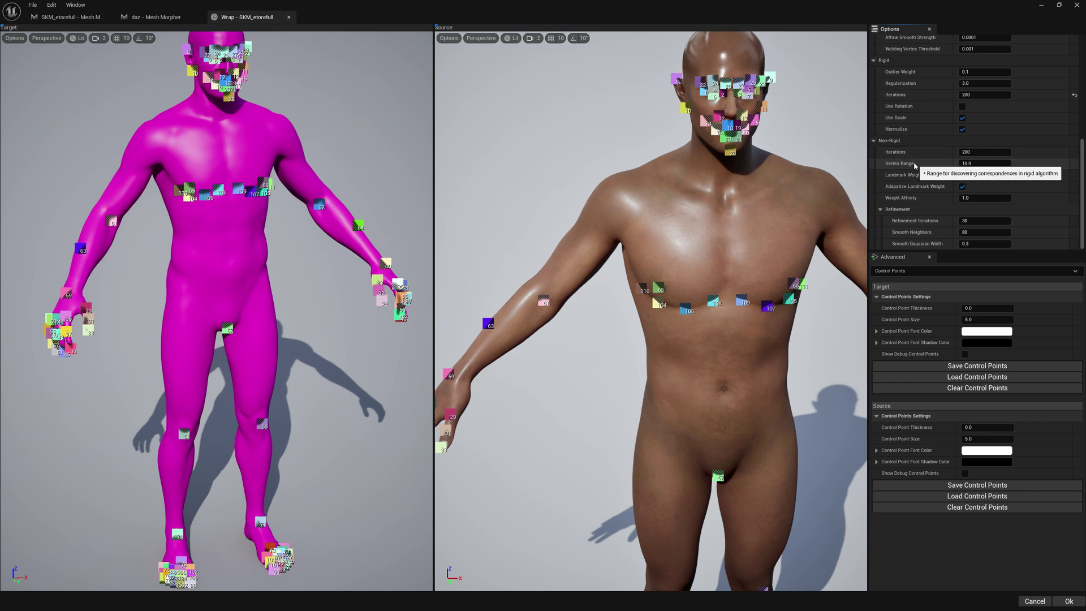
- Name the new morph DazCharacter and run the wrap on SKM_etorefull
scroll(1015, 160, up, 10)
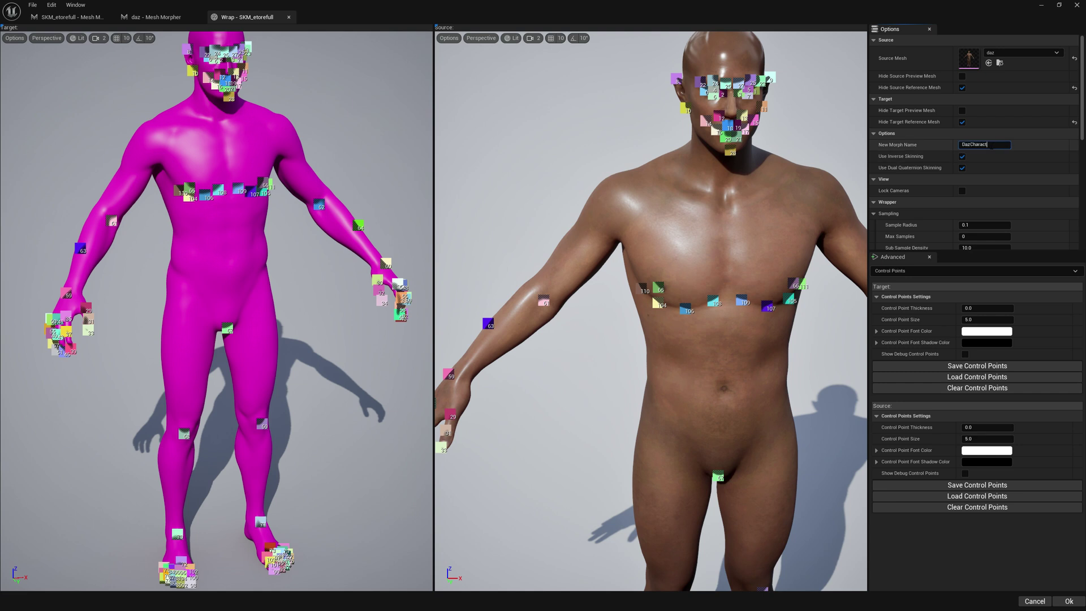
click(892, 156)
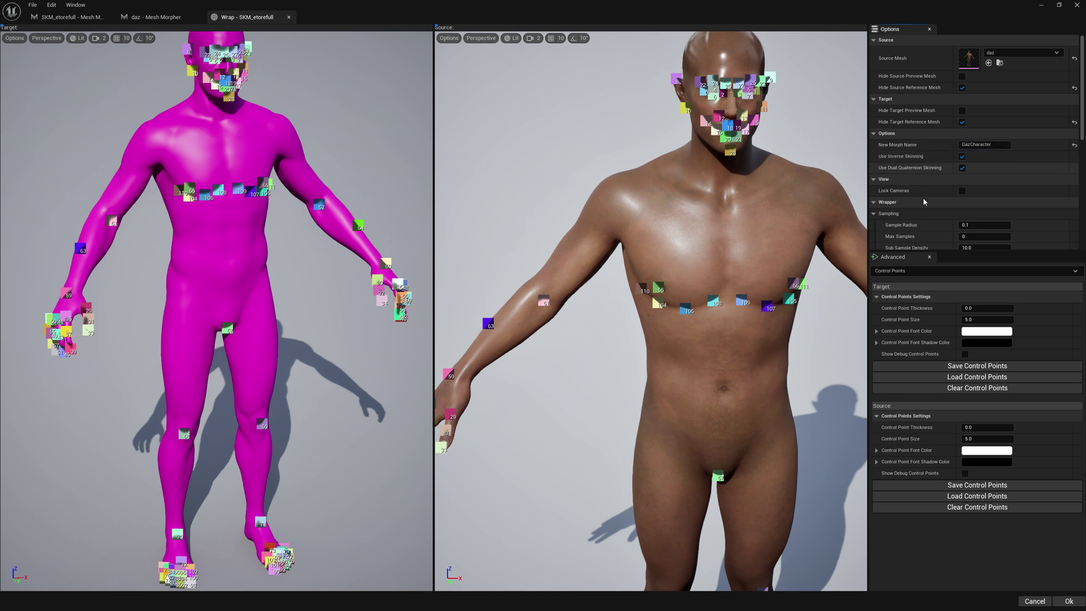
click(1071, 602)
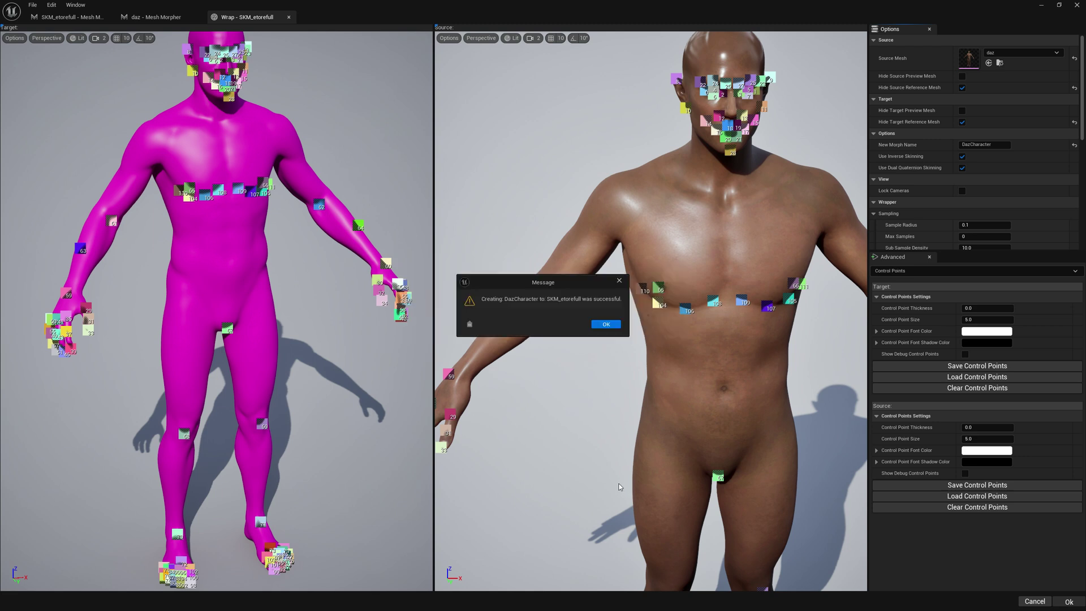
click(603, 326)
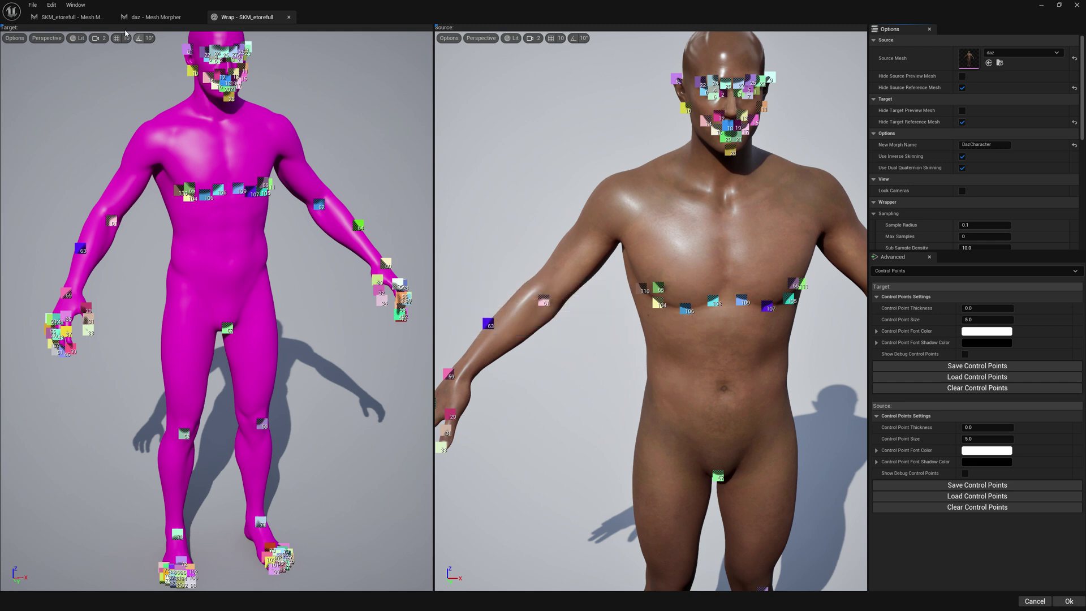
- Return to the SKM_etorefull mesh and set the DazCharacter morph weight to 1.0
click(70, 17)
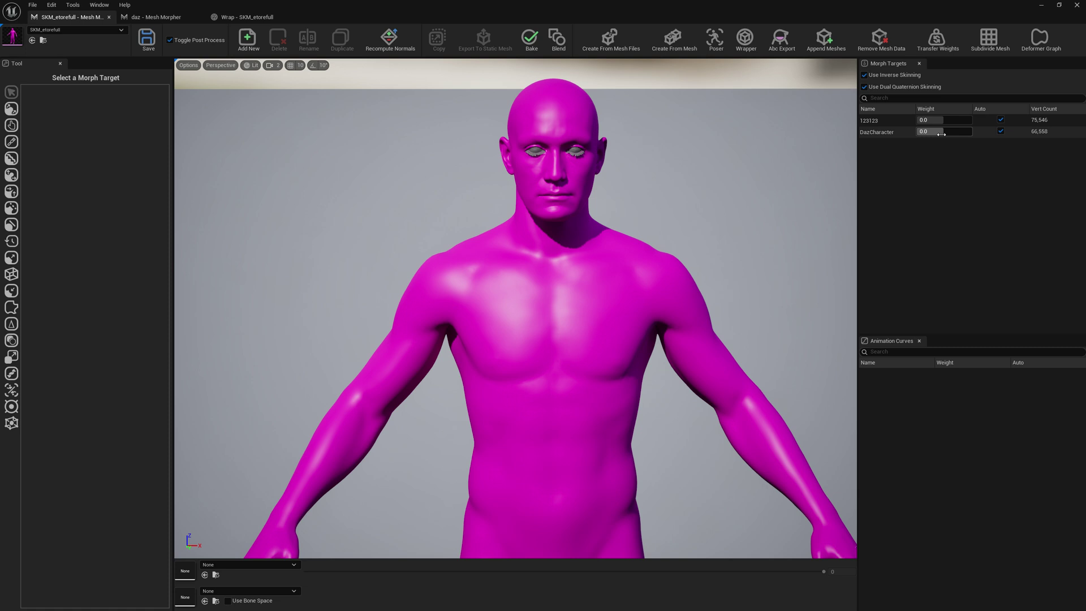
drag(931, 132, 971, 133)
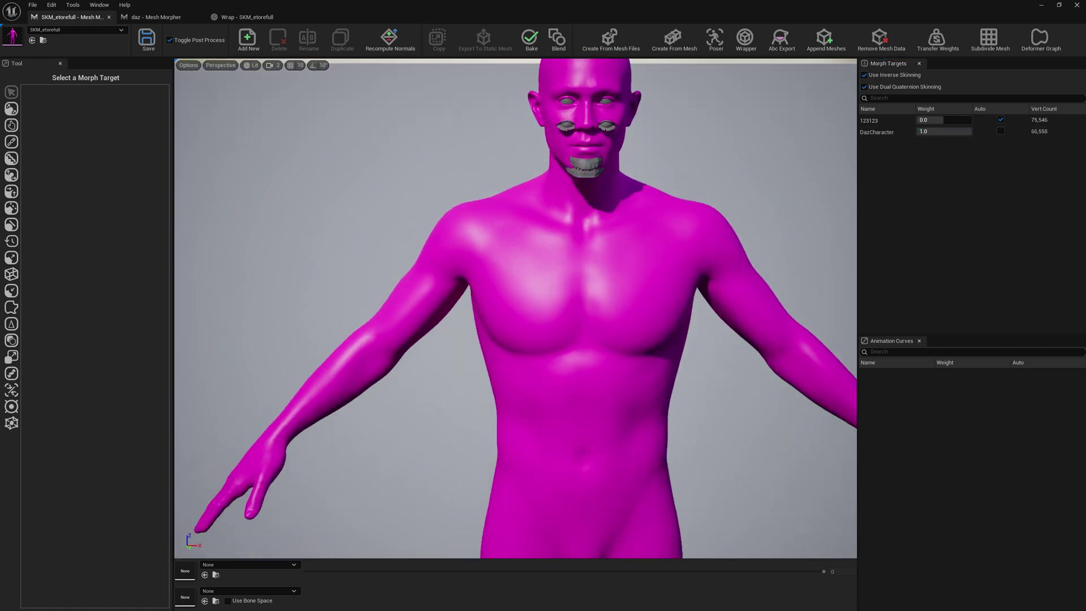
right_drag(515, 309, 572, 308)
key(s)
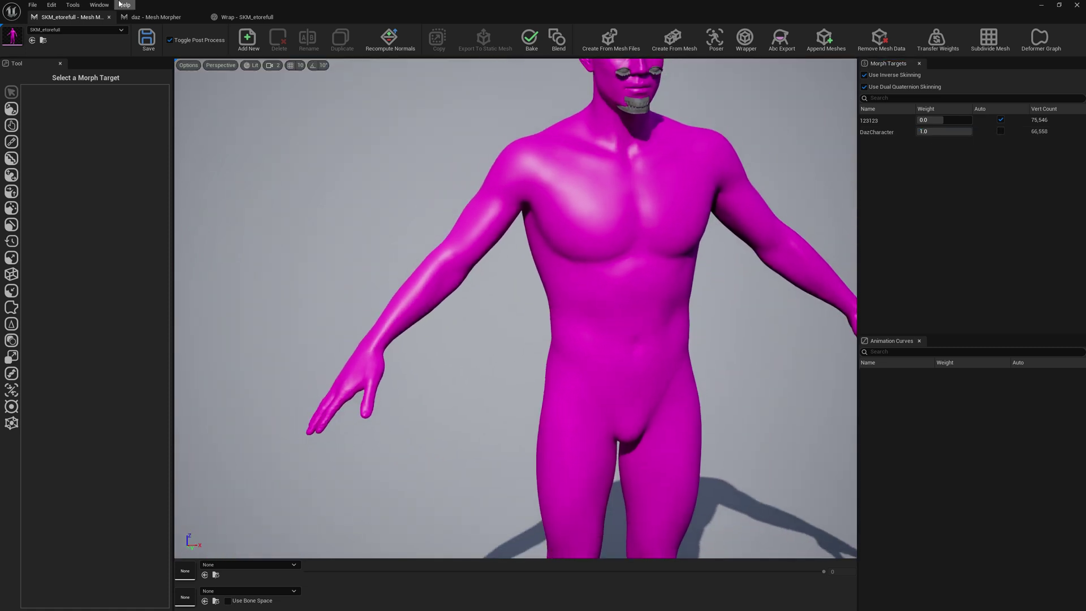
- Open the reference mesh selection and assign daz as the reference skeletal mesh
click(71, 6)
click(90, 29)
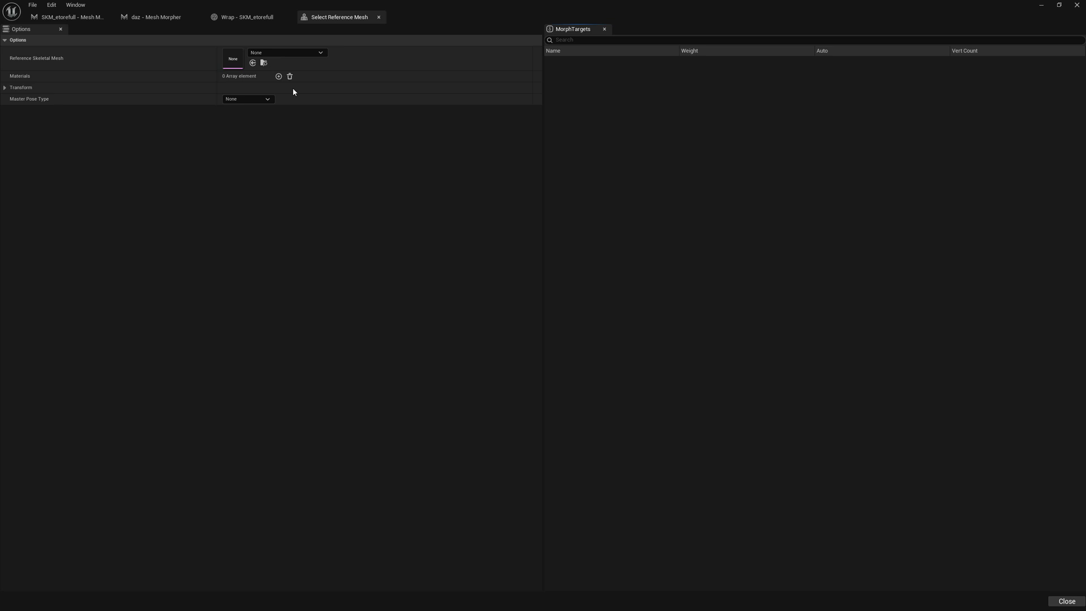
click(270, 53)
text(daz)
click(304, 146)
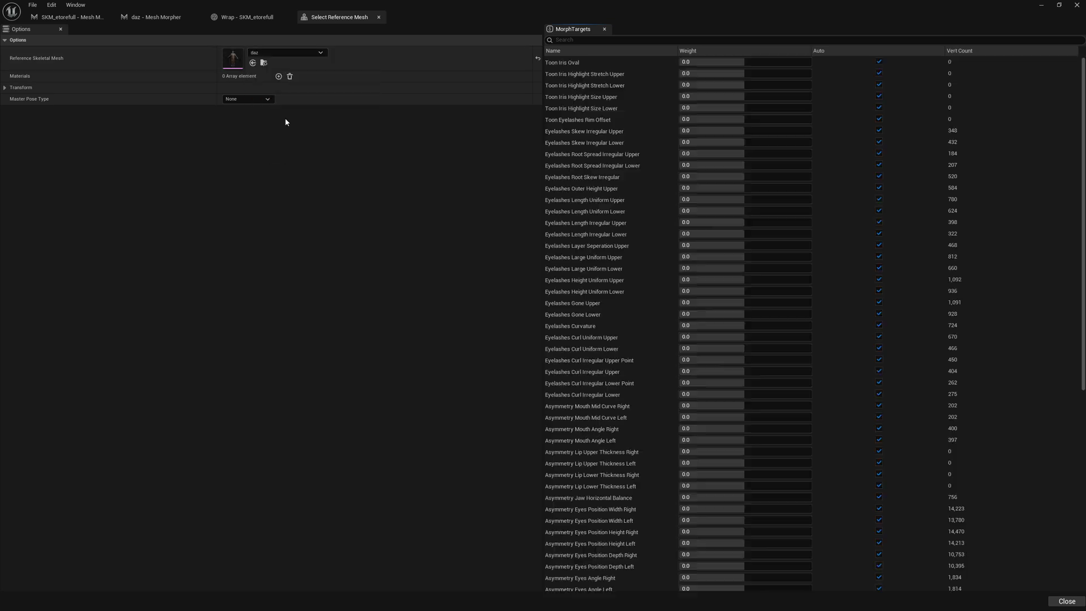
- Back in the SKM_etorefull editor, set the DazCharacter weight to 1.0 and compare the morphed body with the daz reference mesh
click(84, 18)
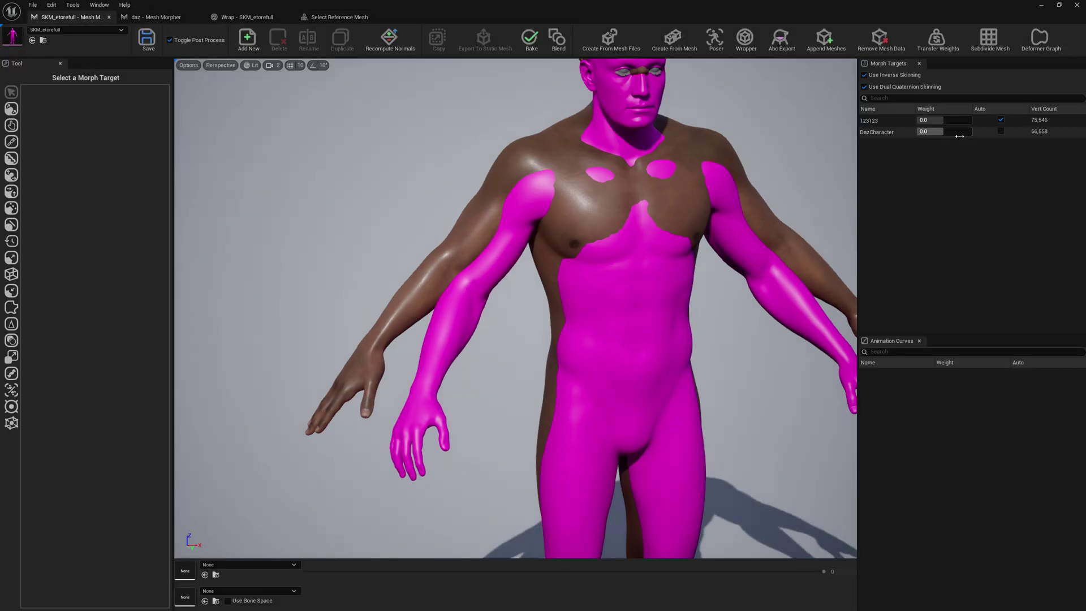
drag(946, 131, 973, 131)
right_drag(697, 279, 625, 311)
key(a)
key(s)
key(w)
key(d)
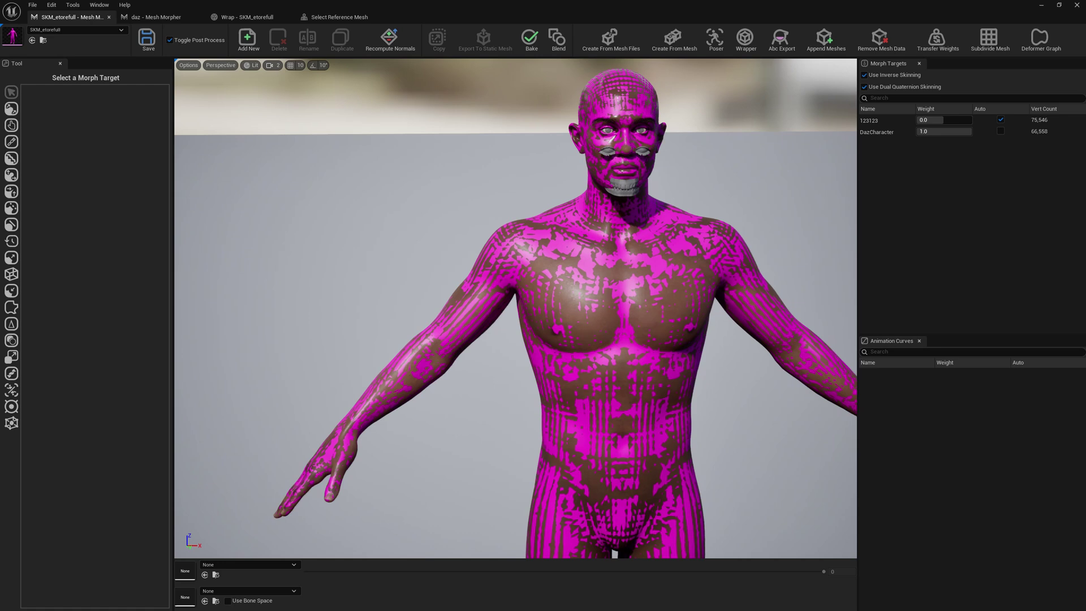
- Activate the Project tool on the DazCharacter morph and select the head_shader_shader and MI_BodySynthesized sections for masking
click(877, 133)
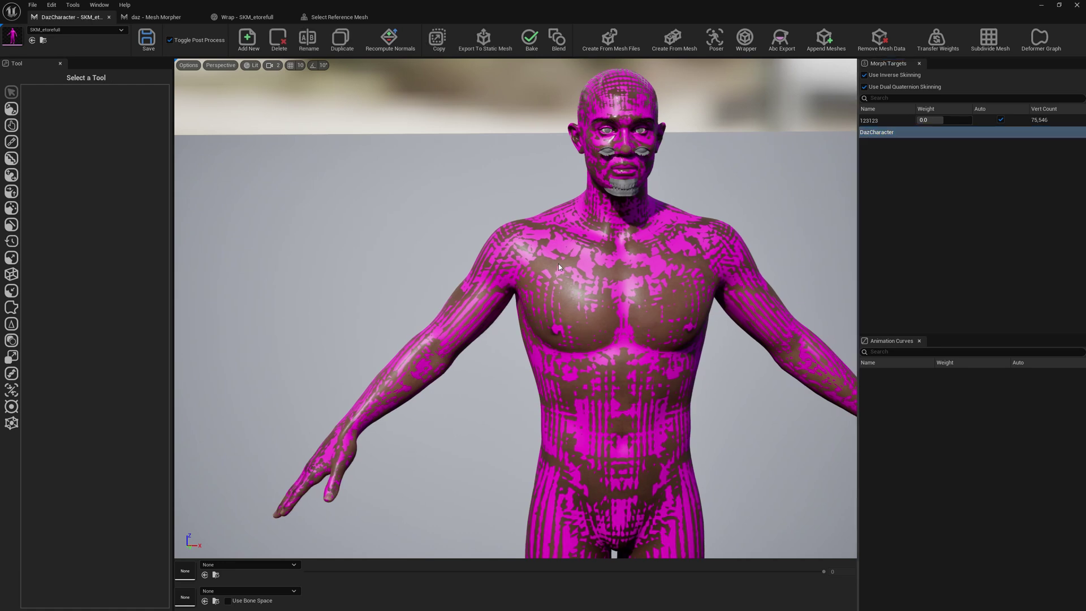
click(12, 291)
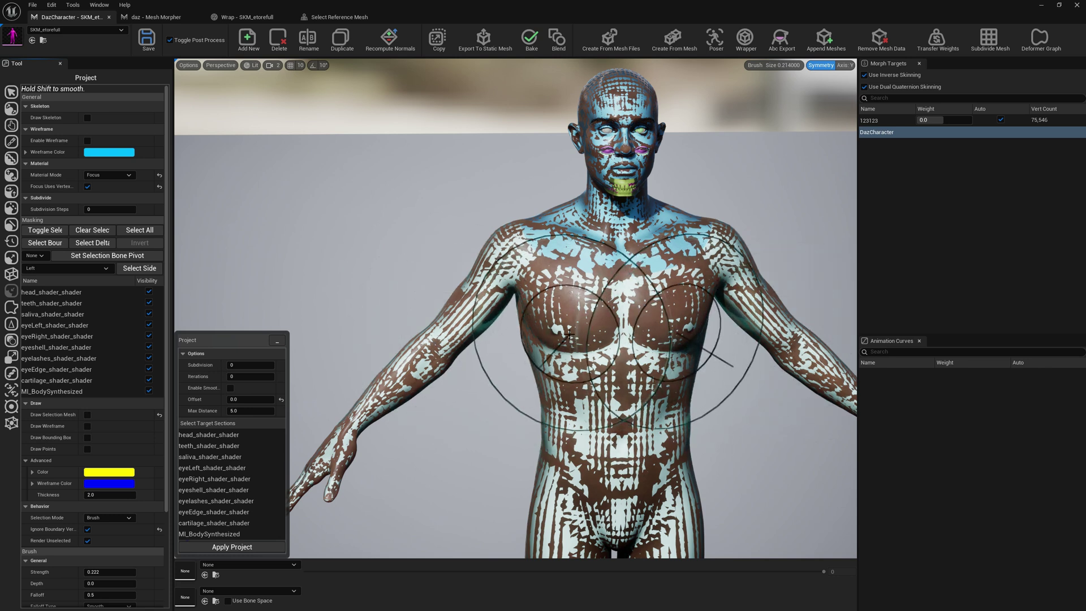
click(51, 292)
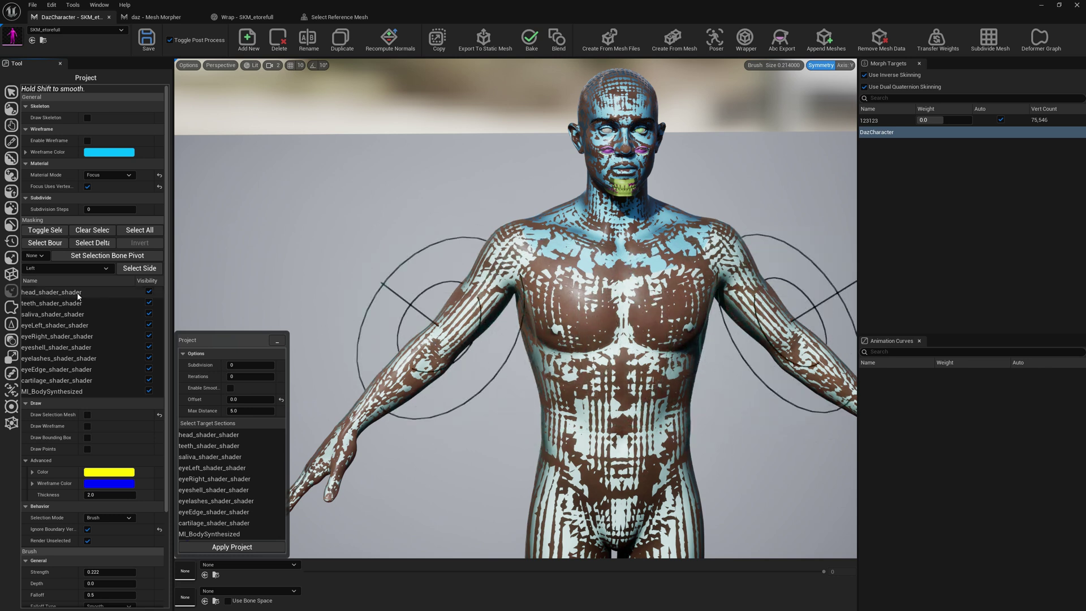
ctrl+click(69, 391)
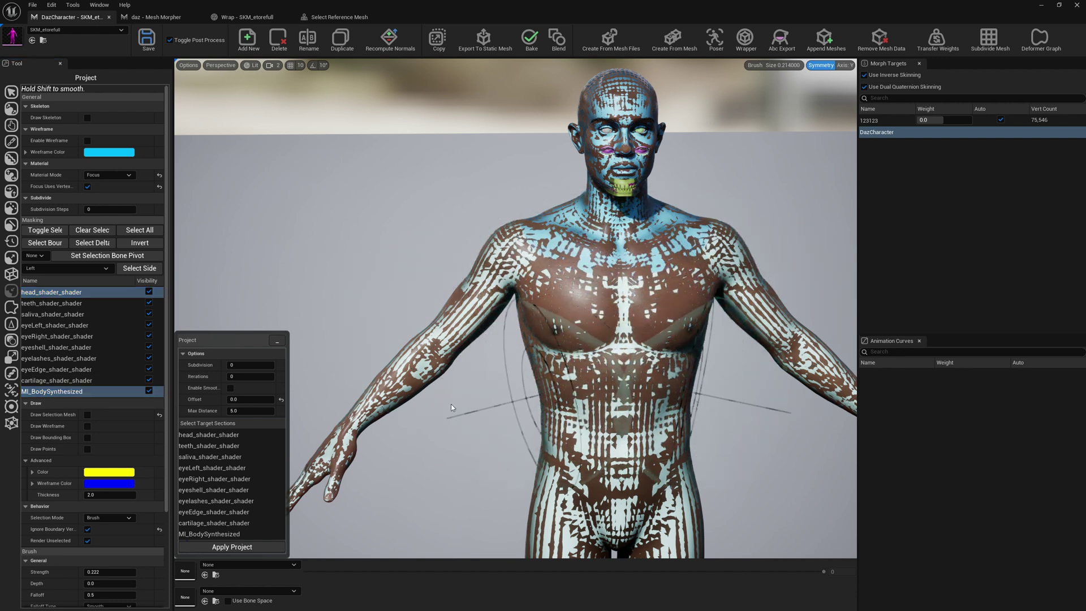
- Set the Project brush strength to 0.176, brush the torso onto the reference, and inspect the arm, legs and head
mouse_move(524, 374)
mouse_down()
mouse_move(496, 371)
mouse_move(514, 376)
mouse_up()
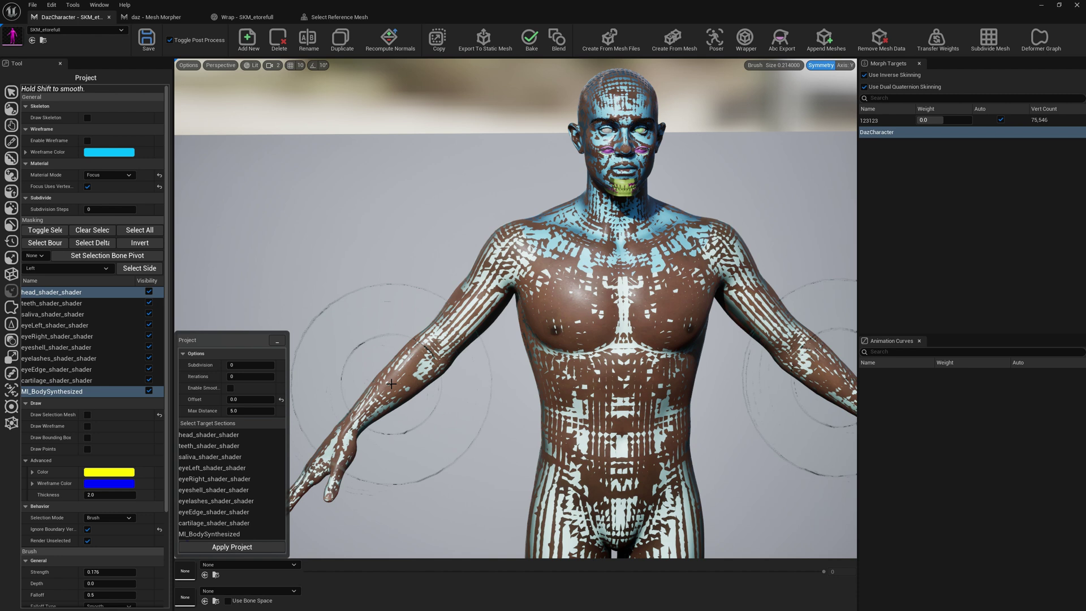
mouse_move(392, 384)
right_down()
mouse_move(458, 393)
mouse_move(497, 381)
mouse_move(560, 328)
right_up()
key(w)
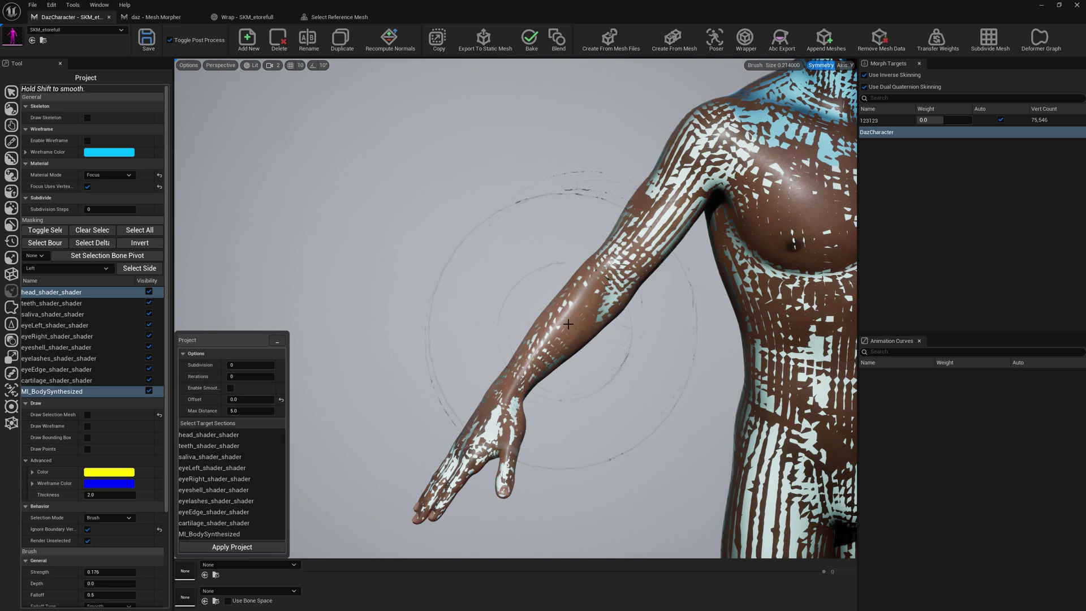
scroll(629, 342, down, 5)
scroll(628, 345, up, 3)
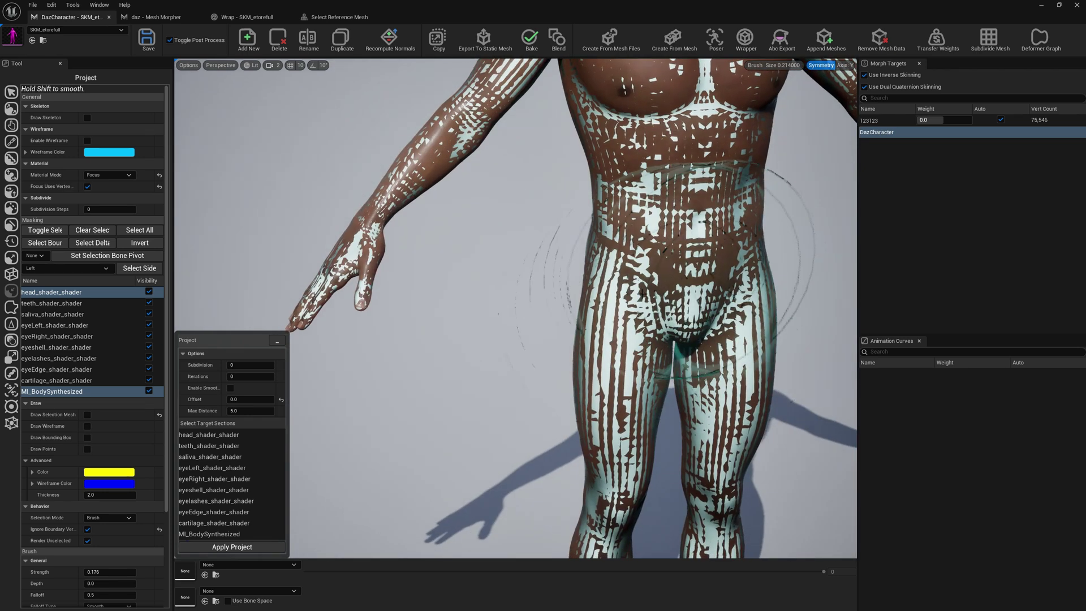
right_drag(609, 390, 494, 268)
scroll(515, 305, down, 2)
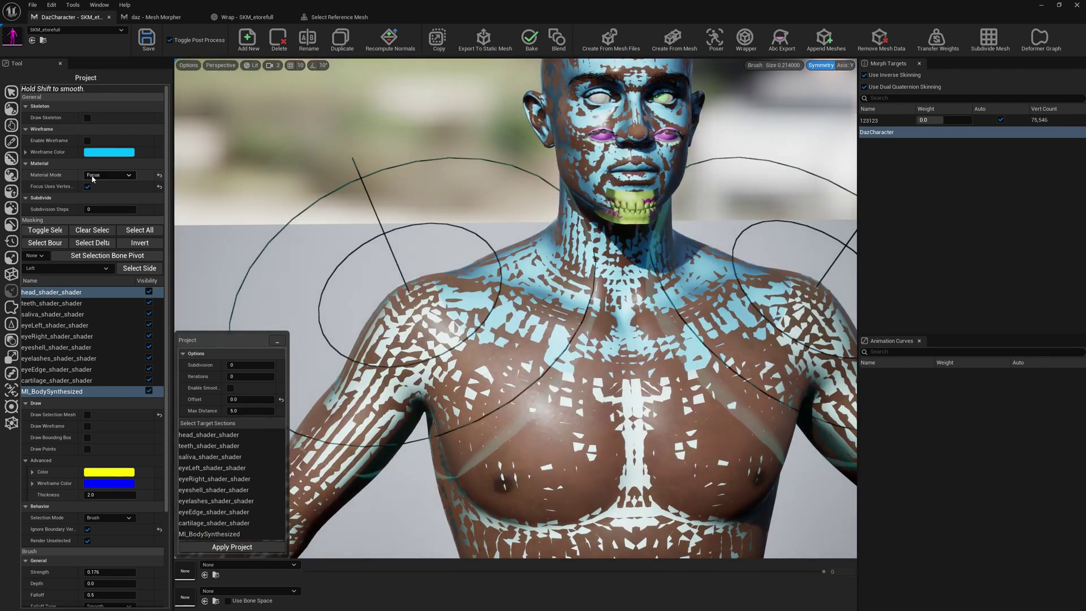
- Change the Project tool's material mode to Mesh and check the chest and shoulders against the reference
click(108, 174)
click(98, 199)
scroll(622, 153, down, 3)
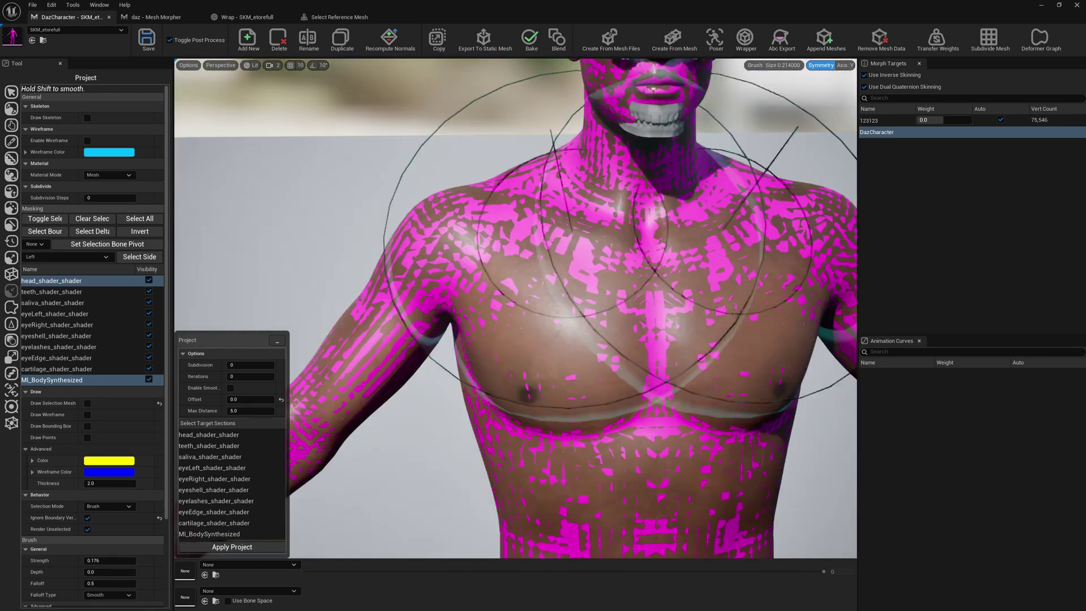
- Use the Restore tool to relatively restore the eyeshell_shader_shader section against the head_shader_shader, eyeLeft_shader_shader and eyeRight_shader_shader sections
right_drag(576, 125, 678, 96)
mouse_move(548, 320)
right_down()
mouse_move(557, 317)
mouse_move(537, 266)
mouse_move(561, 255)
mouse_move(515, 340)
right_up()
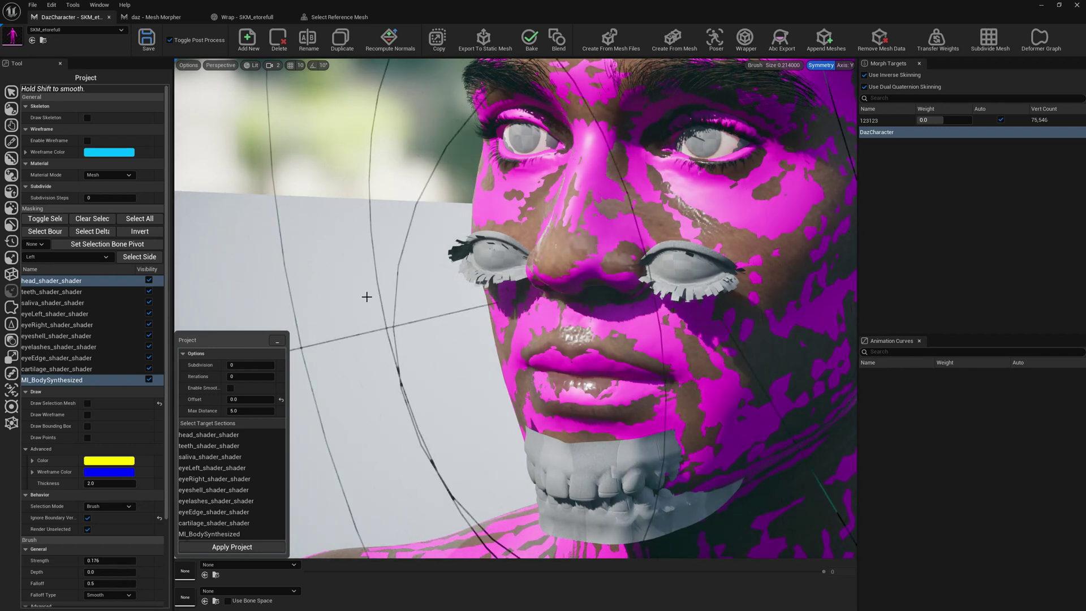
click(61, 315)
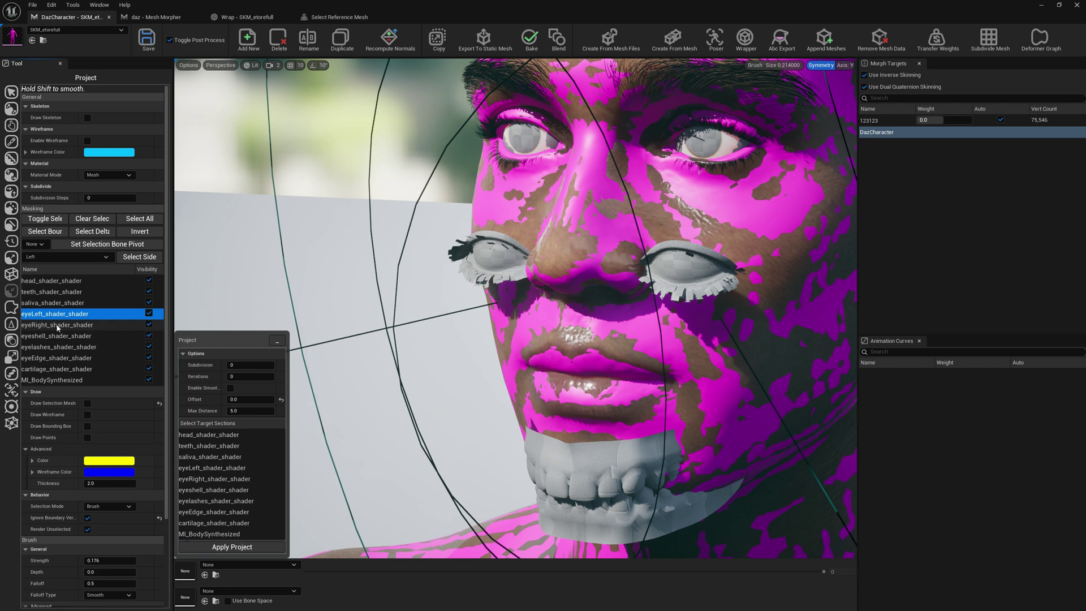
click(121, 337)
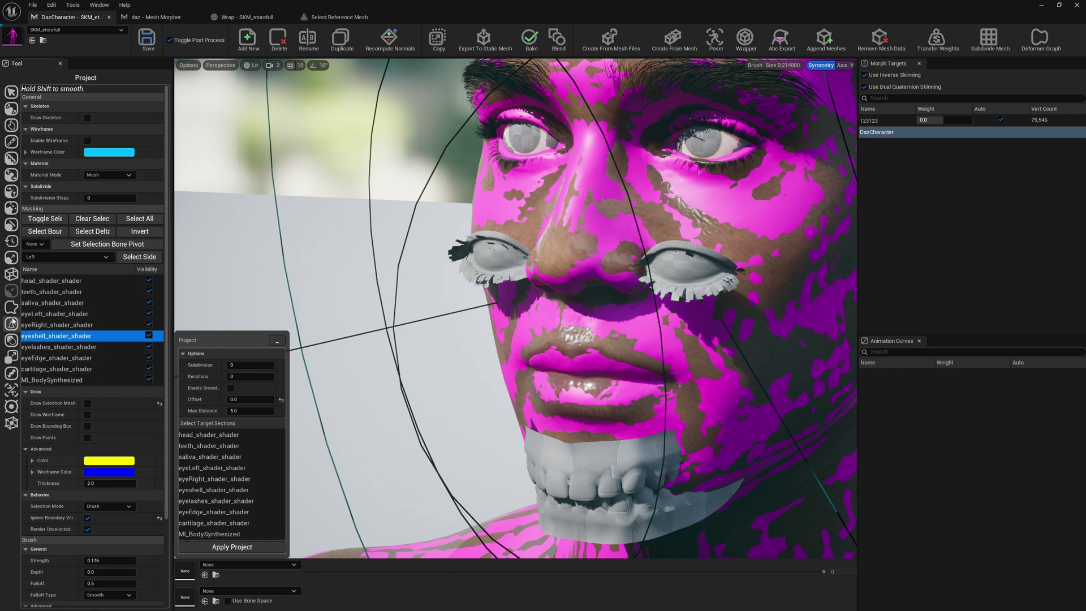
click(11, 242)
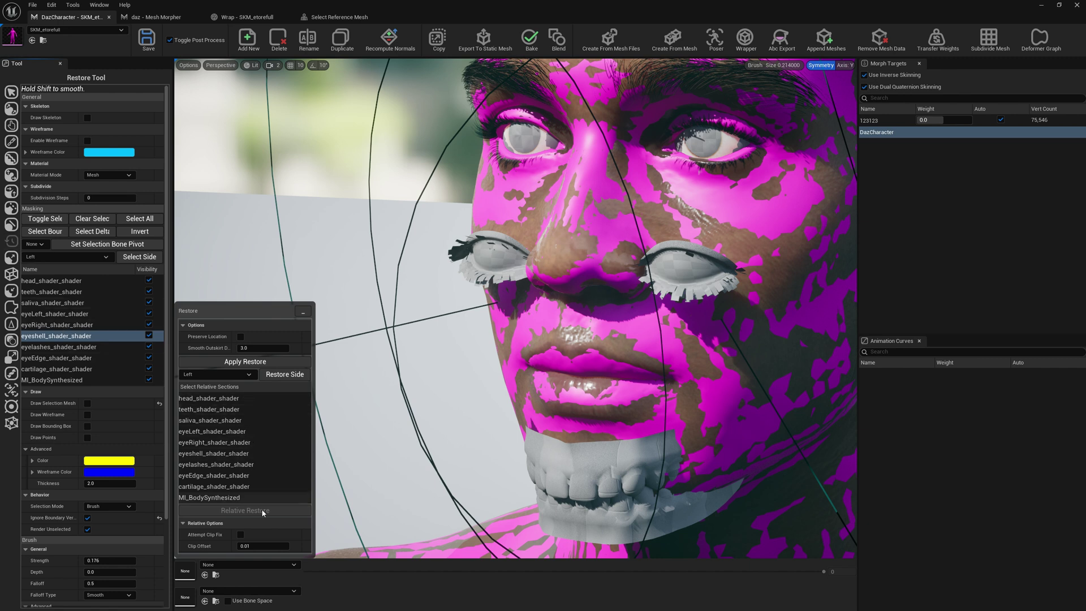
click(208, 398)
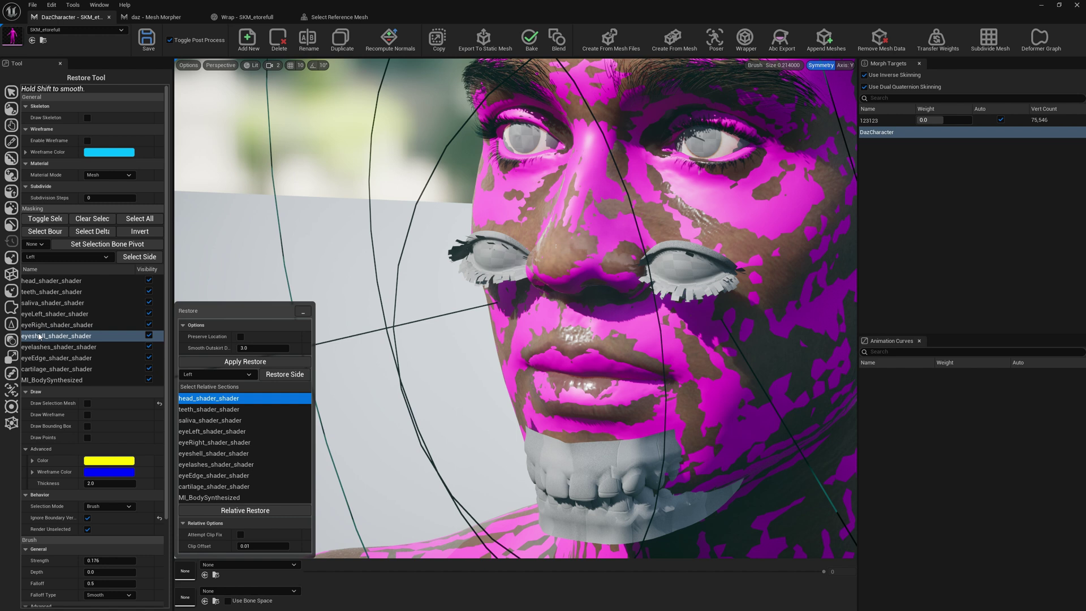
ctrl+click(205, 443)
ctrl+click(203, 432)
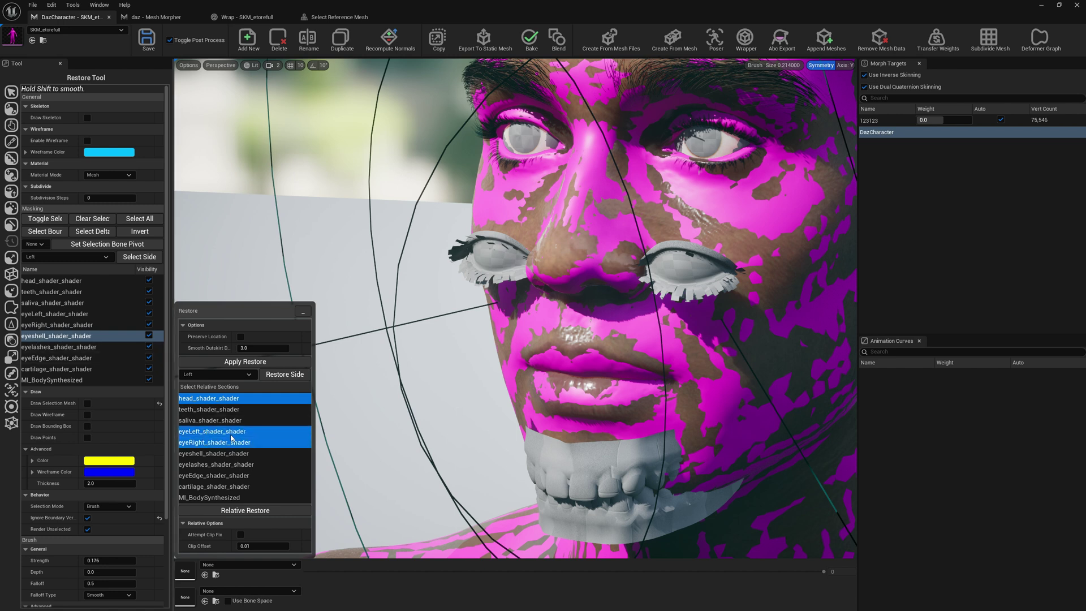
click(260, 512)
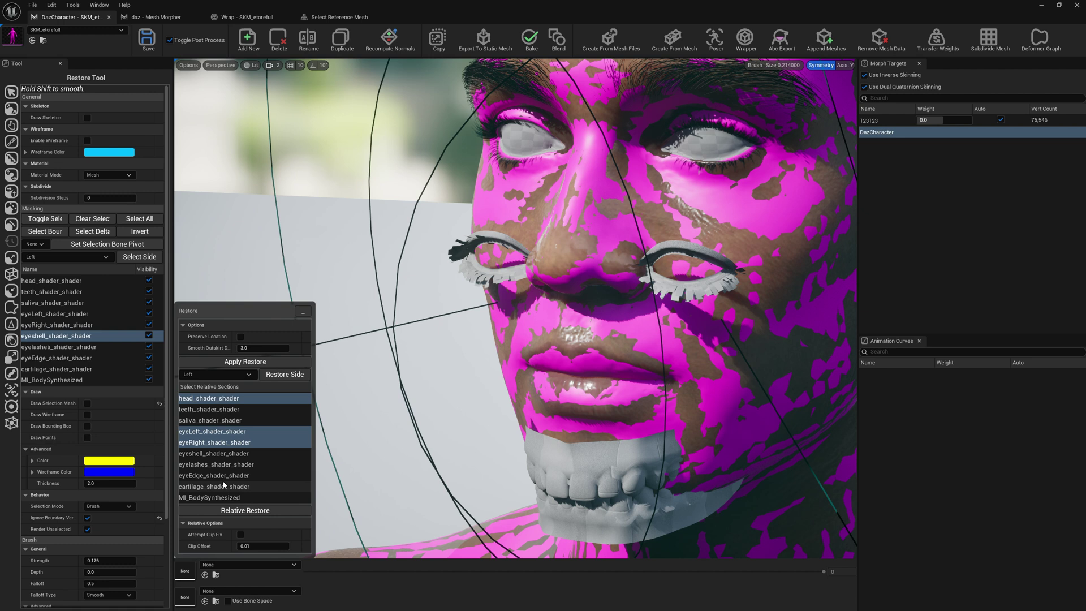
- Relatively restore the eyelashes_shader_shader, eyeEdge_shader_shader and cartilage_shader_shader sections against the same head and eye sections
click(56, 347)
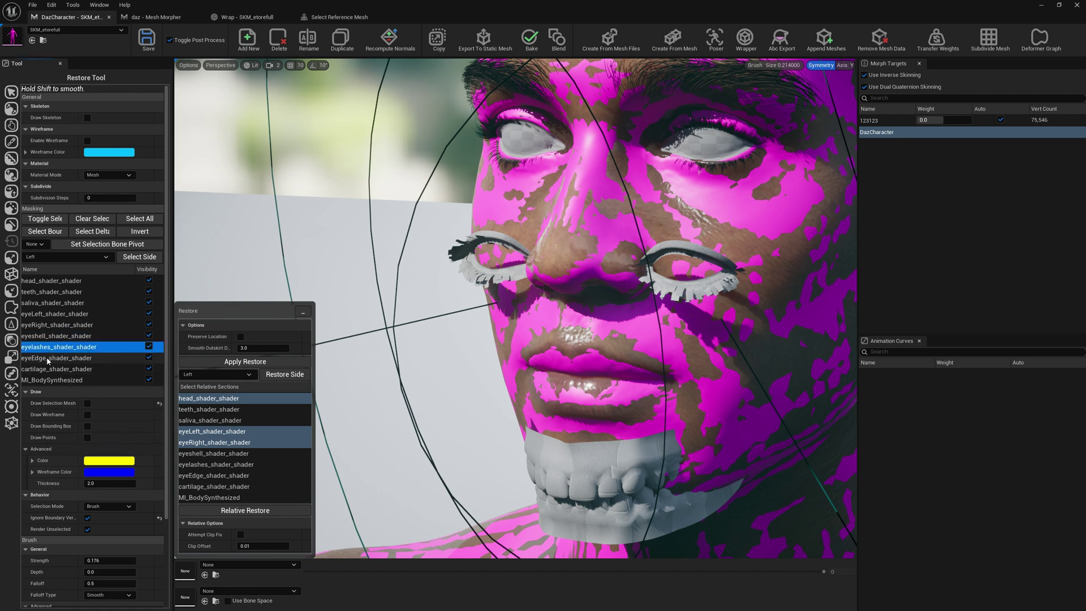
ctrl+click(57, 358)
ctrl+click(56, 368)
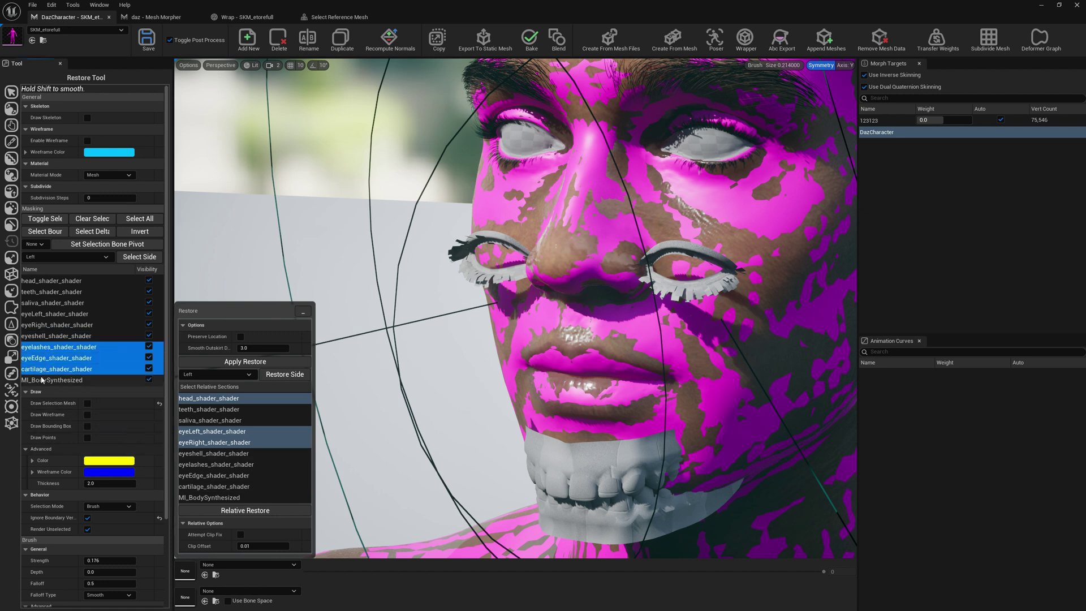
click(231, 512)
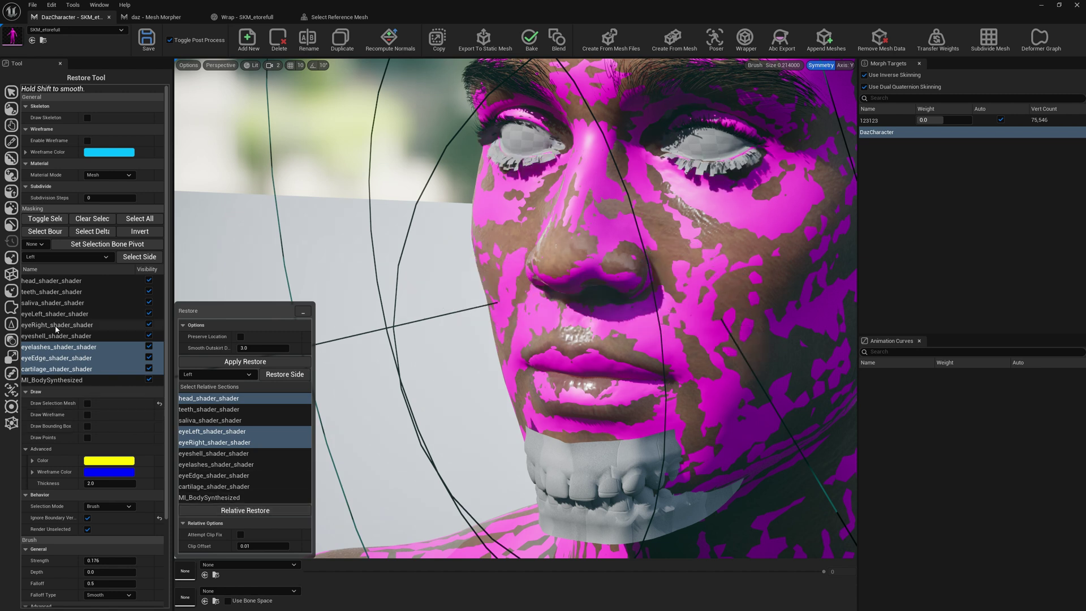
- Relatively restore the saliva_shader_shader section, followed by teeth_shader_shader, using only head_shader_shader as the relative section
click(56, 292)
click(56, 303)
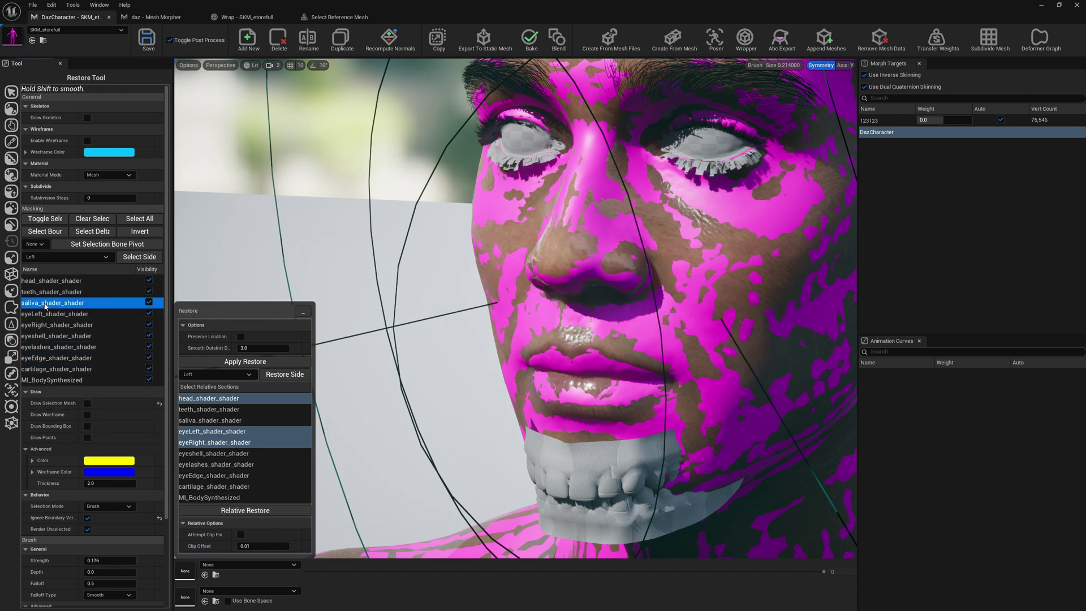
click(205, 401)
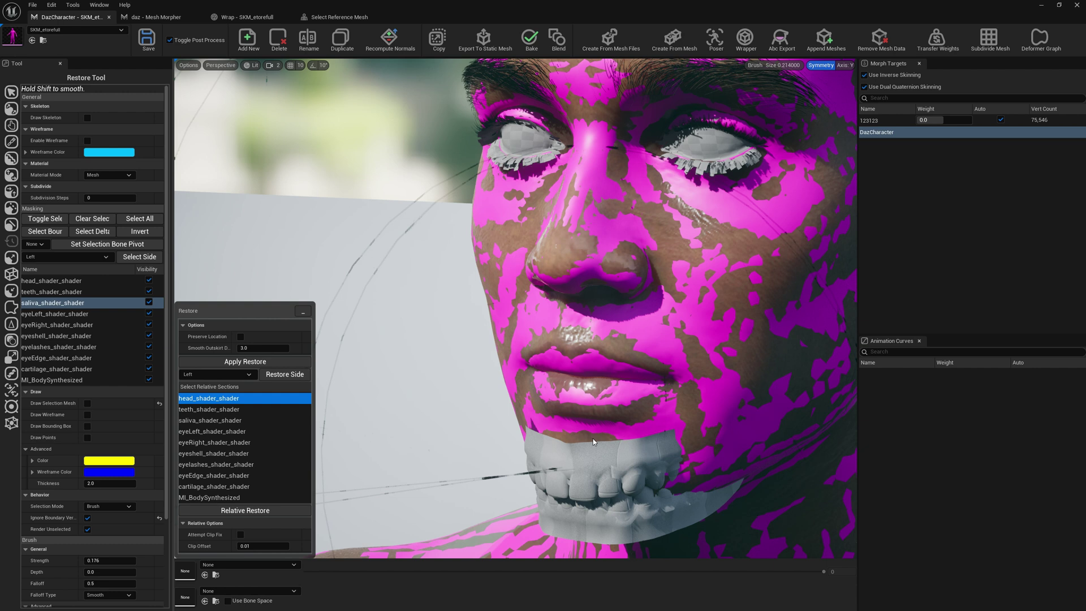
click(242, 511)
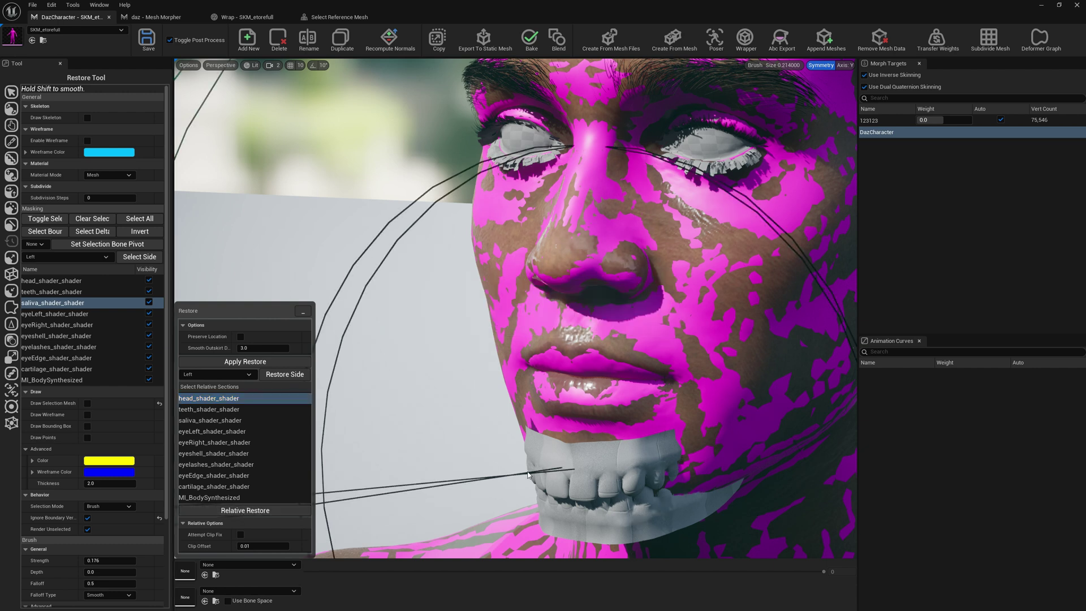
click(56, 294)
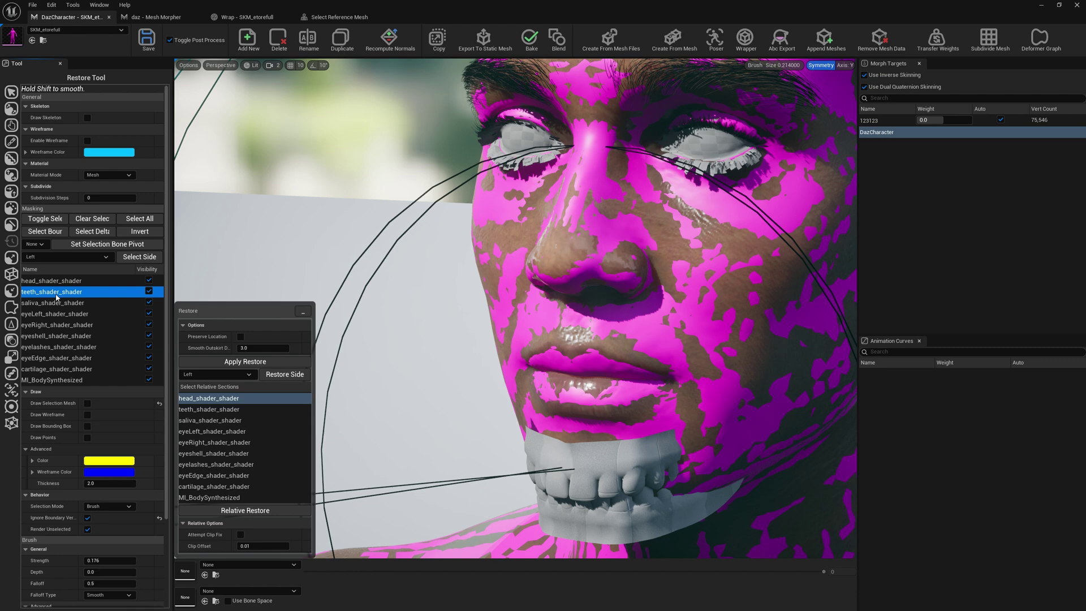
click(247, 512)
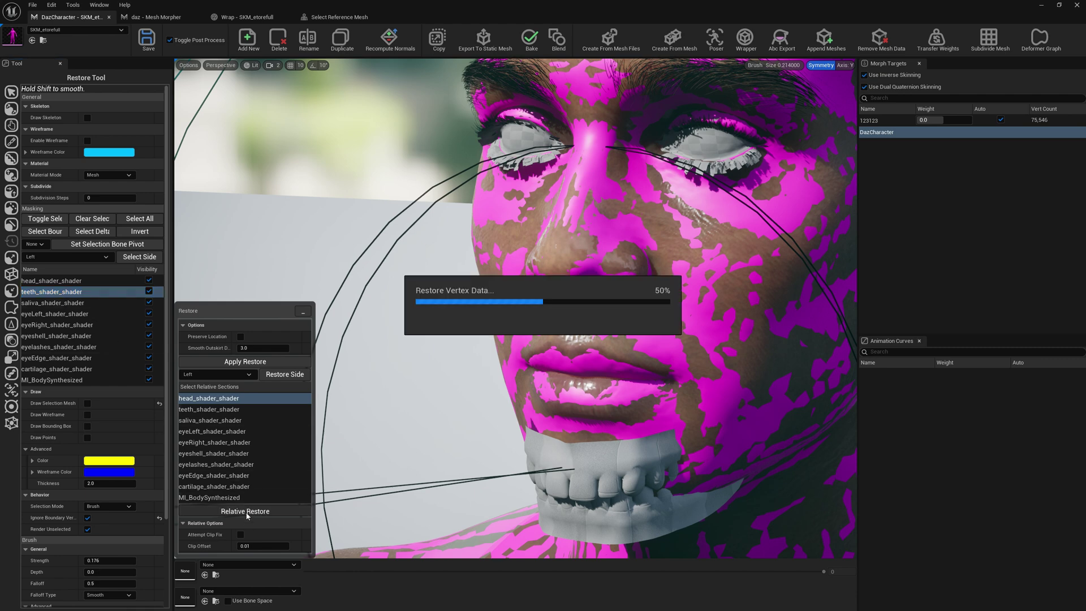
- Close the DazCharacter morph target and apply its changes
right_drag(393, 473, 473, 447)
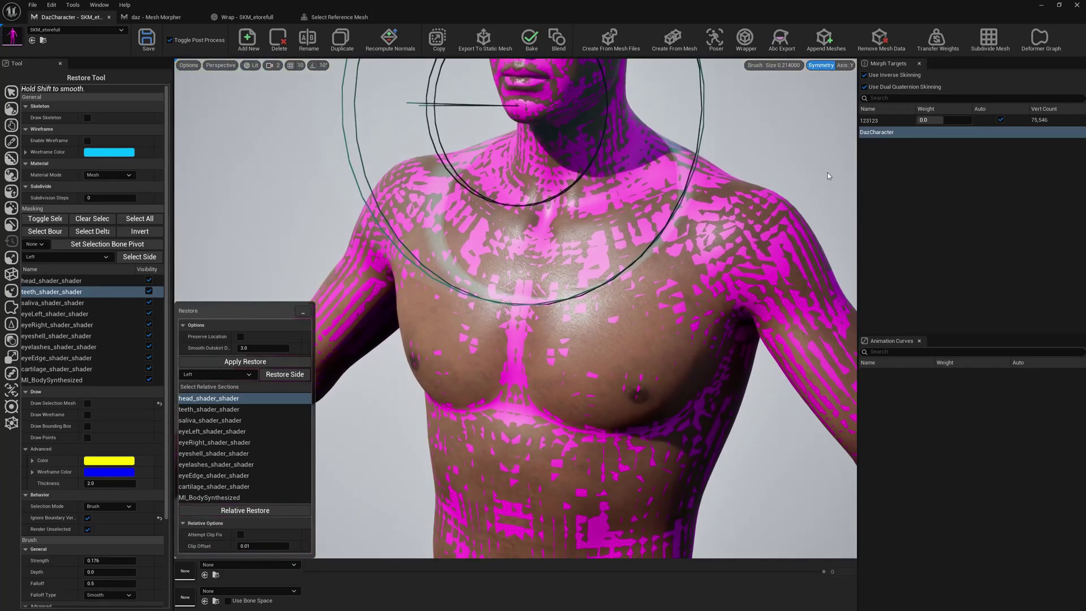
right_click(891, 137)
click(925, 164)
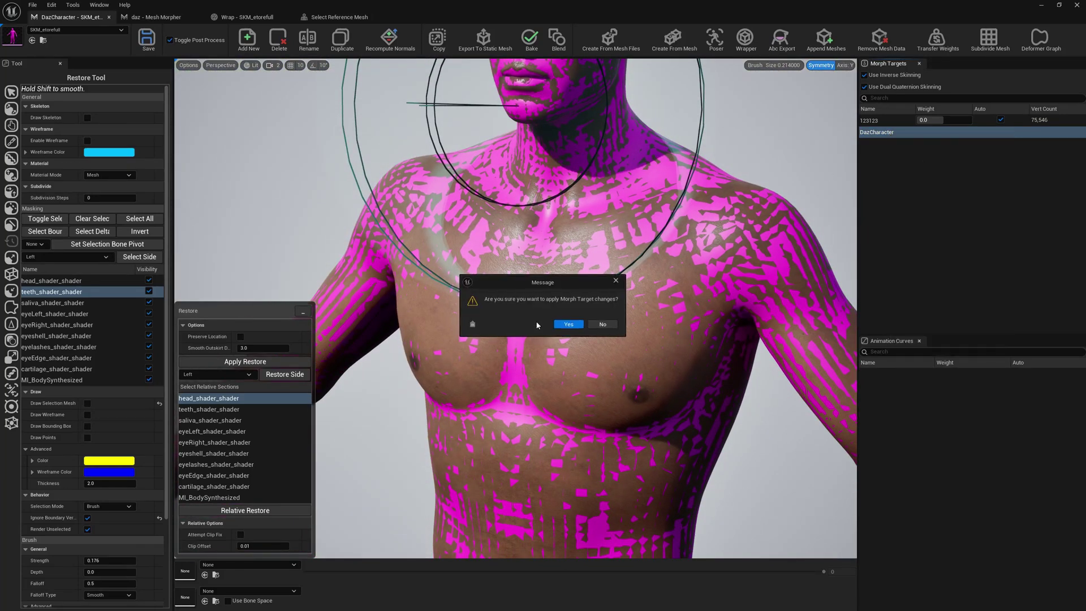
click(569, 325)
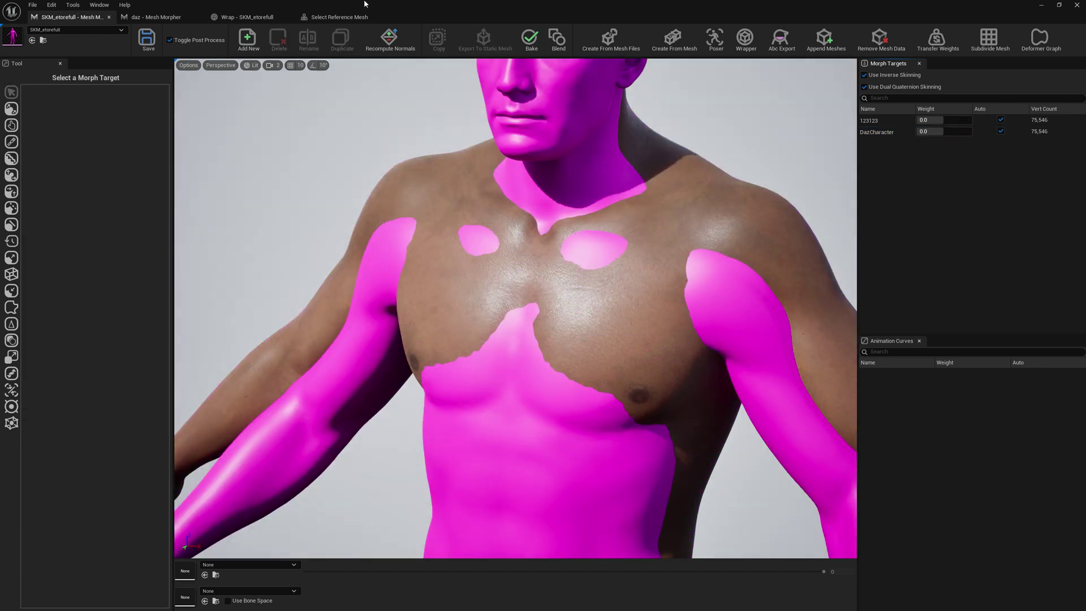
- Clear the daz mesh from the Reference Skeletal Mesh setting and return to the SKM_etorefull editor
click(351, 17)
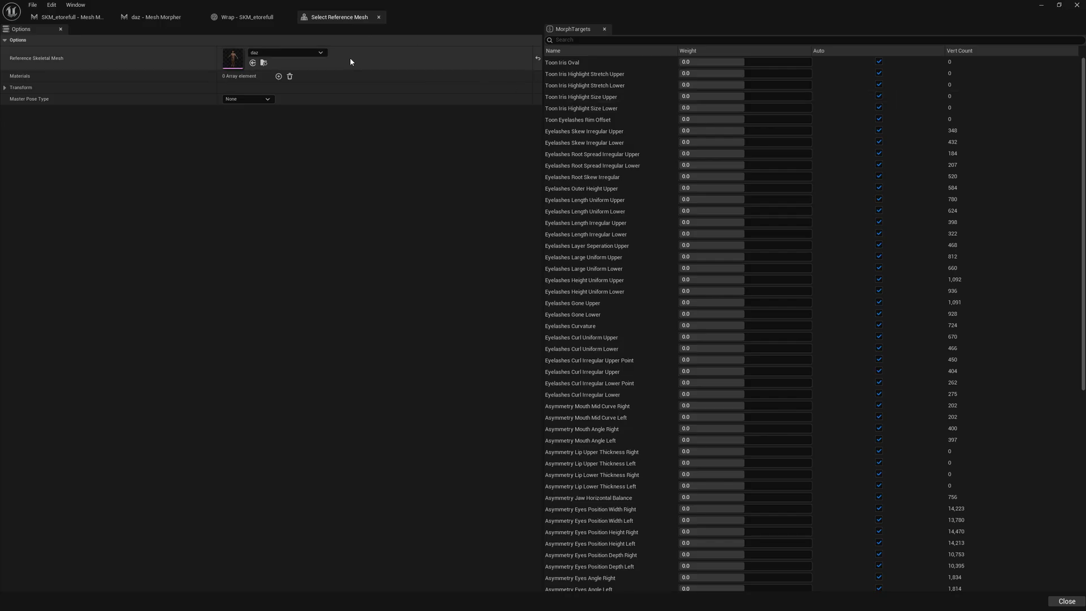
click(306, 52)
click(266, 103)
click(83, 17)
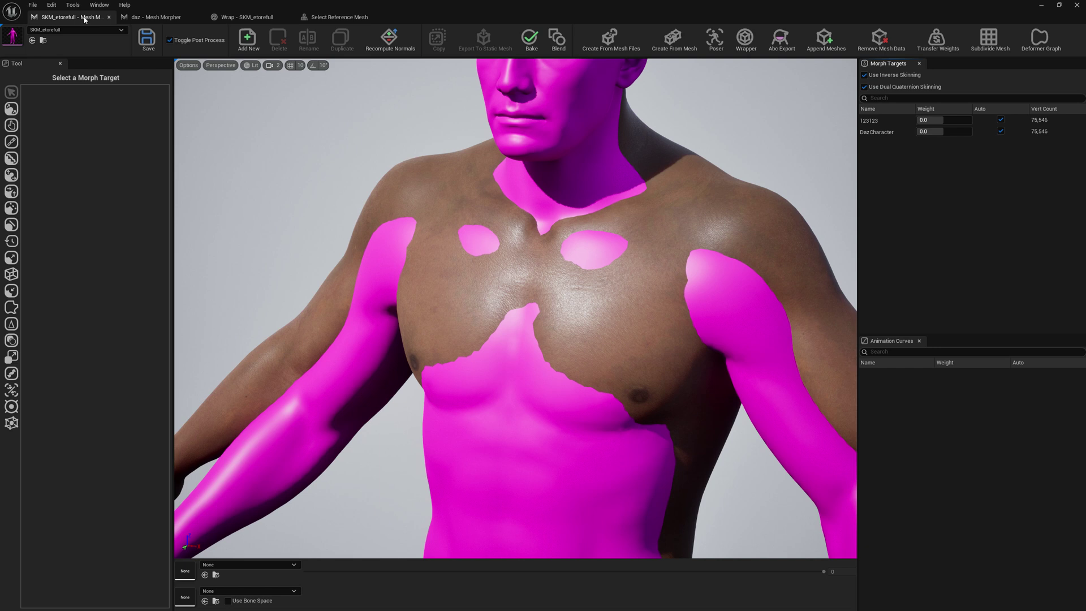
- Raise the DazCharacter weight to about 0.9985 and inspect the morphed hand, legs, feet and upper body
drag(927, 132, 957, 132)
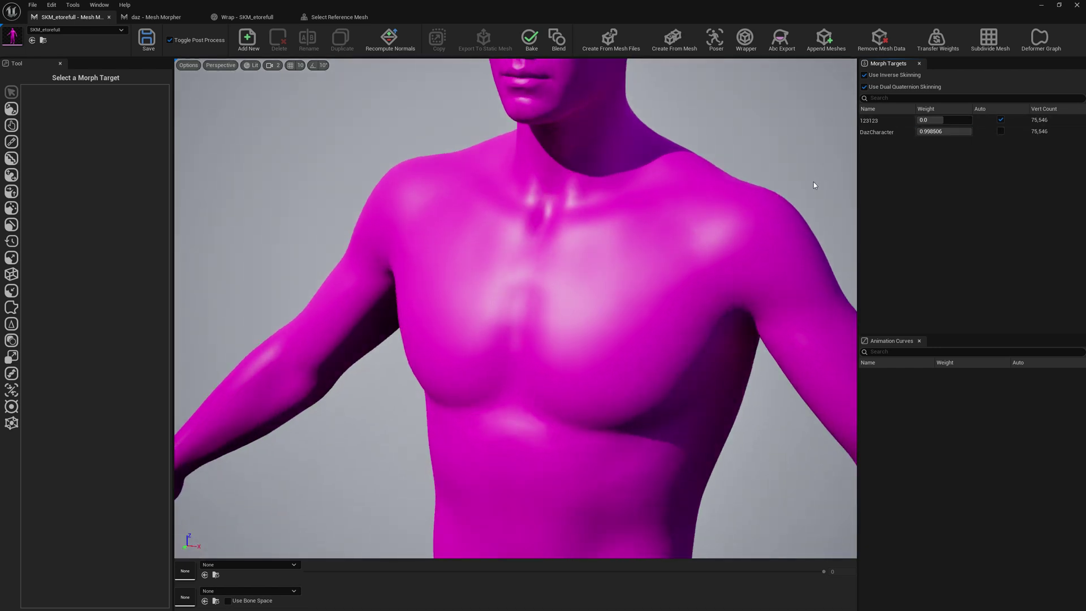
right_drag(815, 185, 845, 254)
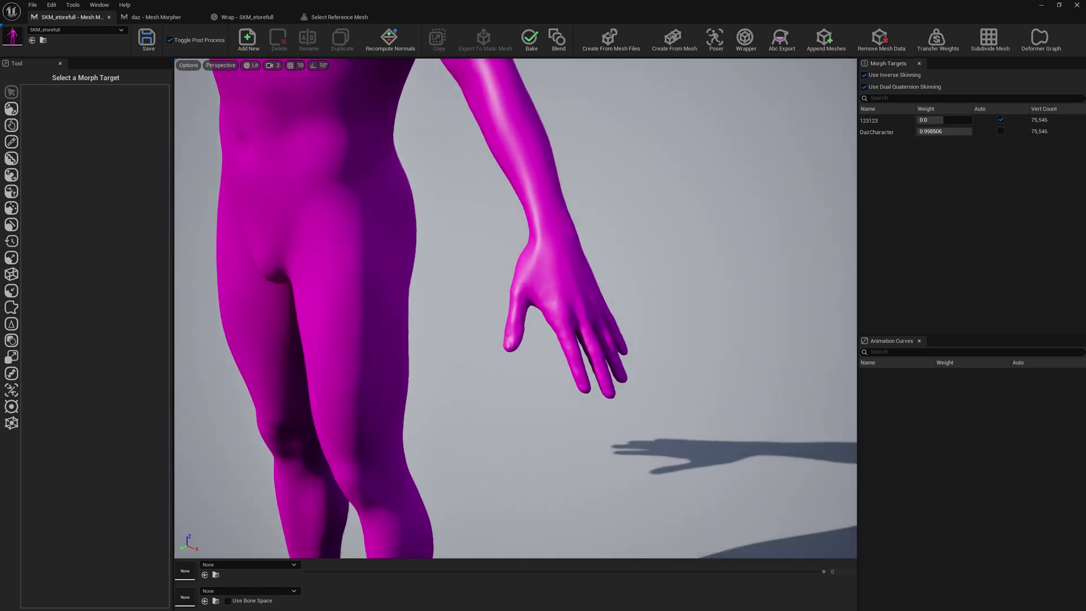
right_drag(530, 253, 492, 334)
right_drag(513, 276, 498, 262)
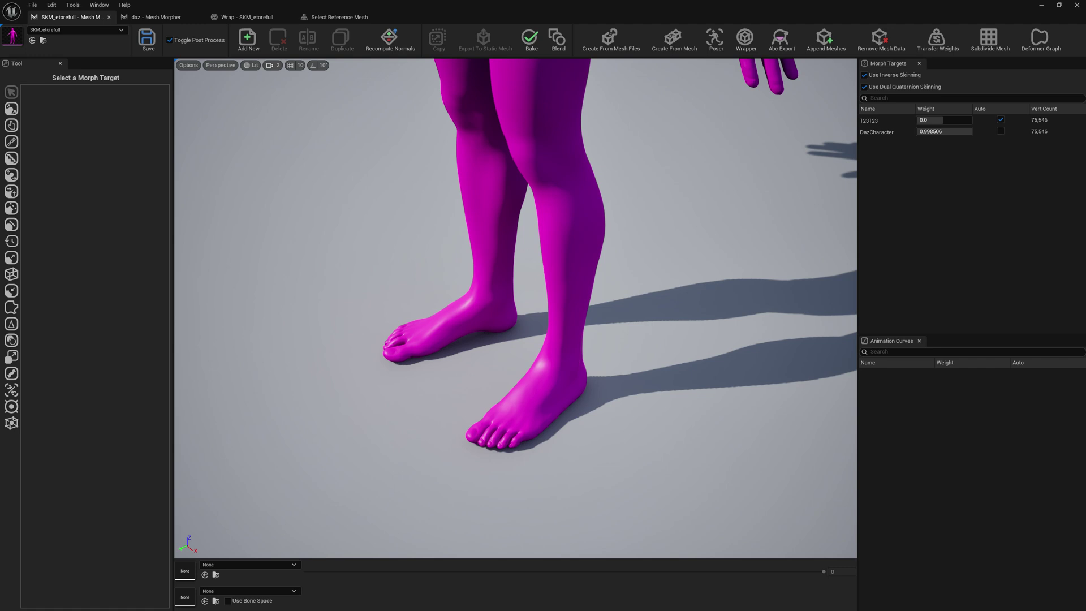
right_drag(515, 308, 546, 255)
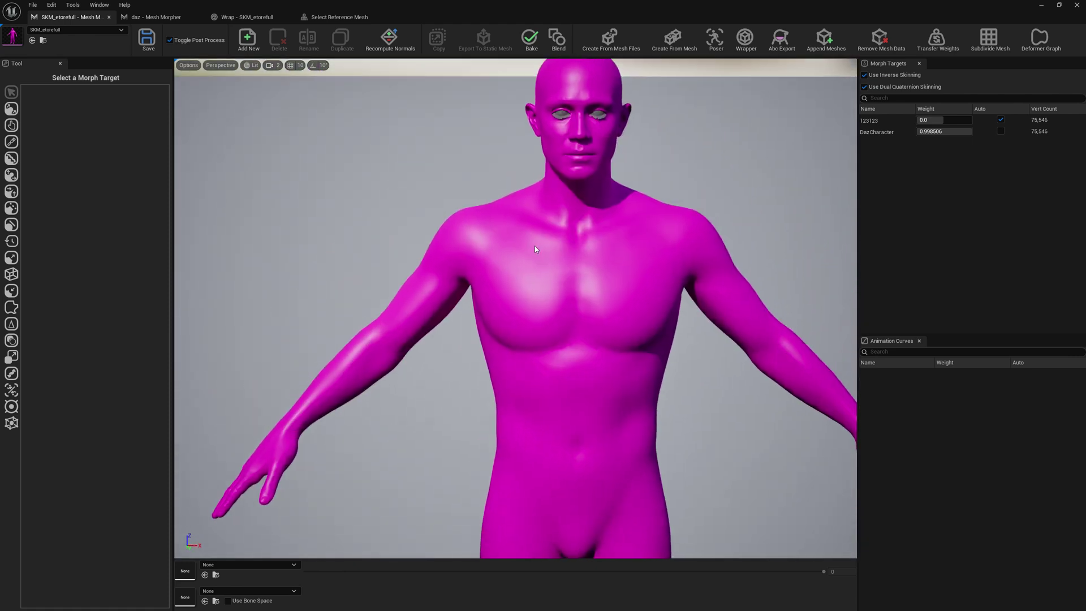
- Open the copy options for the DazCharacter morph target
click(871, 133)
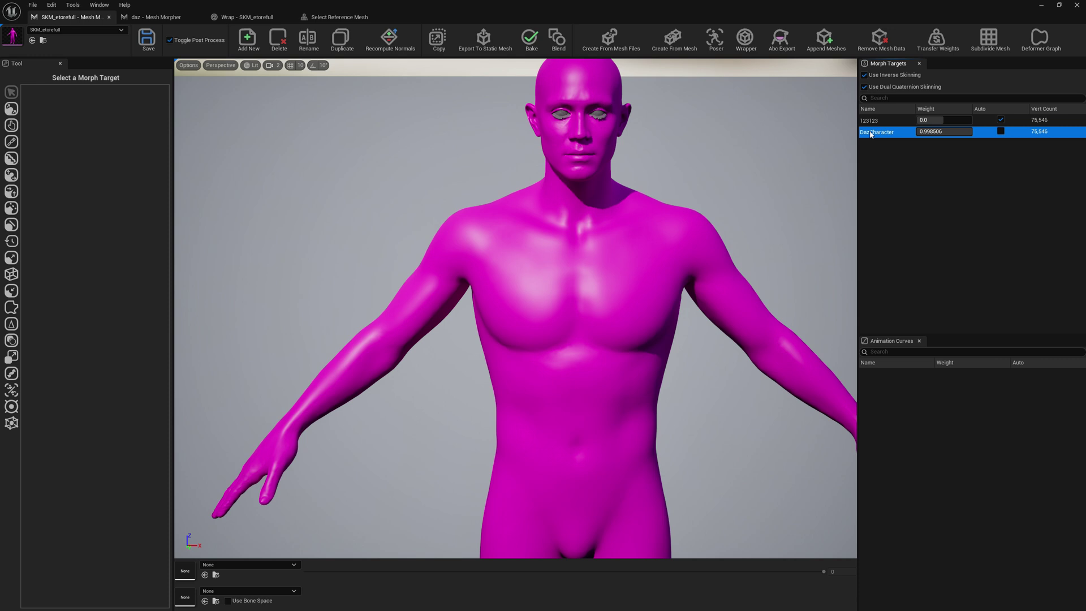
right_click(871, 134)
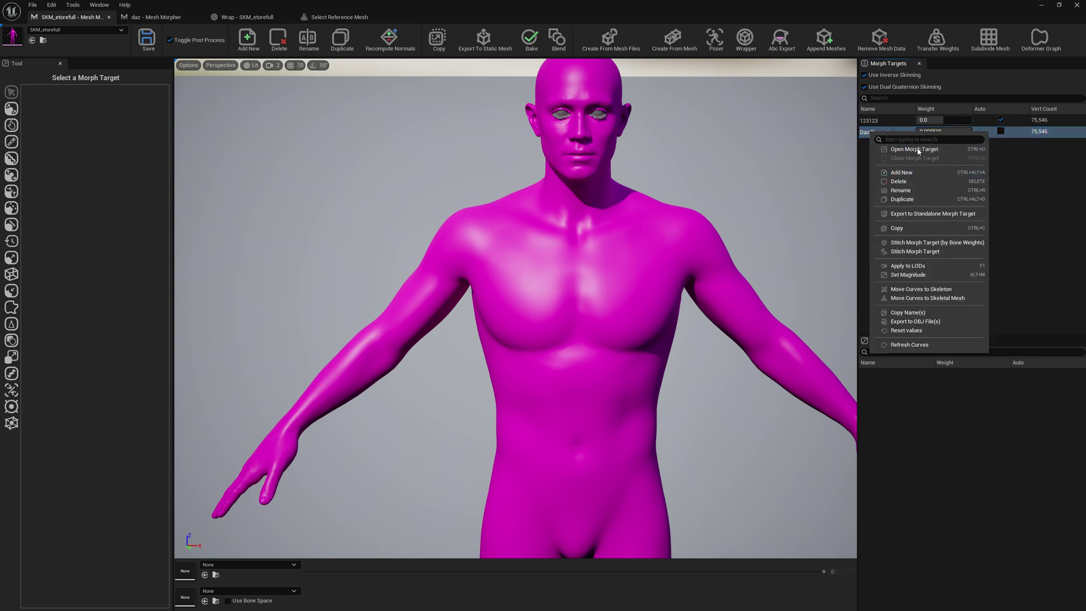
click(899, 229)
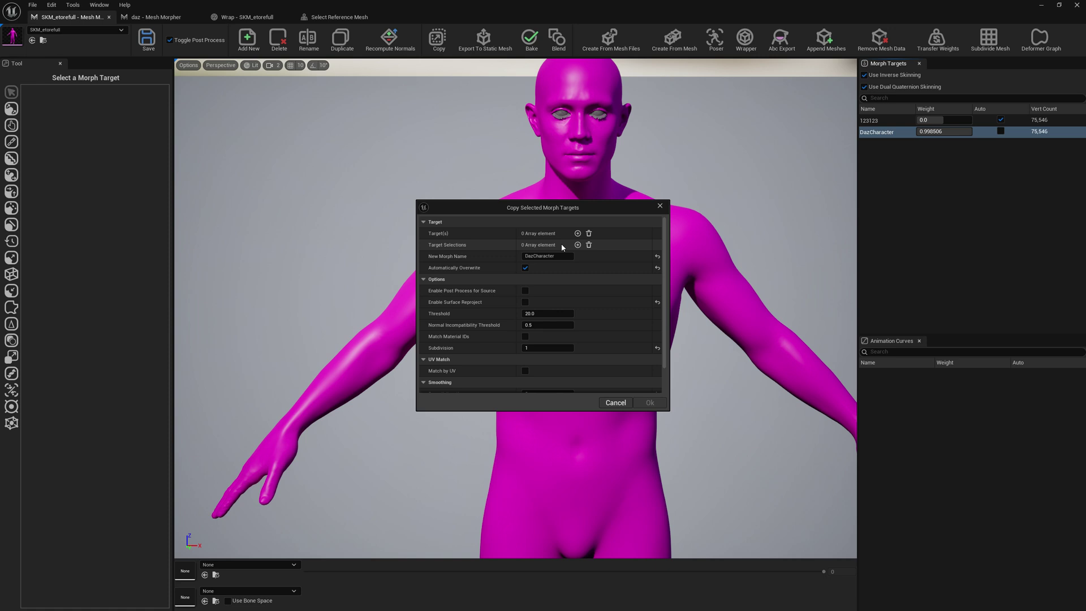
scroll(571, 274, down, 2)
scroll(571, 255, up, 2)
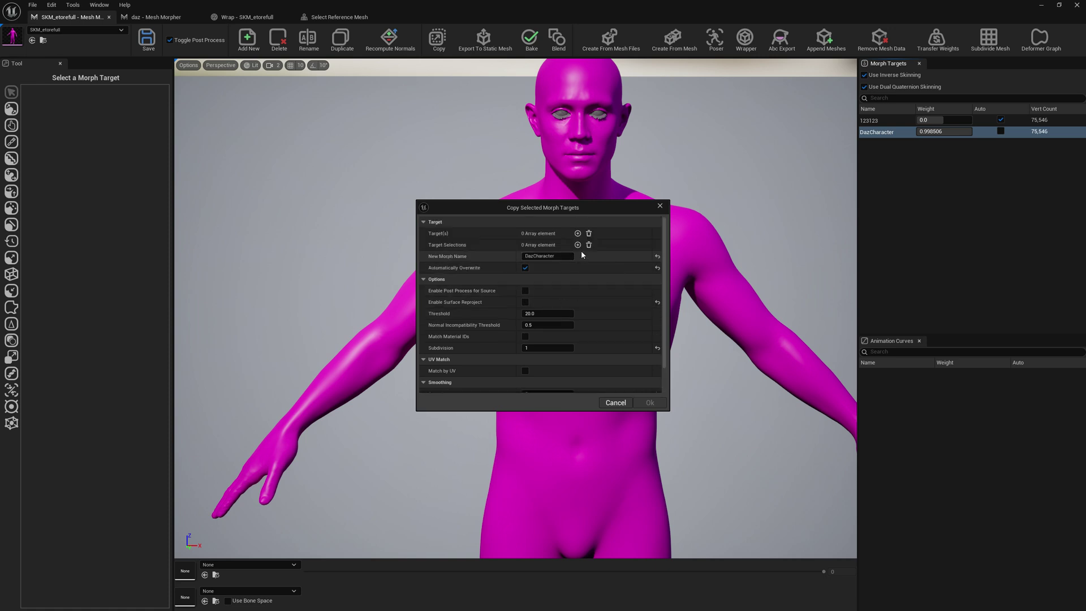
- Add two copy targets and assign Ettore_Tal_NW_FaceMesh to the first and m_tal_nrw_body to the second
click(577, 233)
click(577, 233)
click(577, 245)
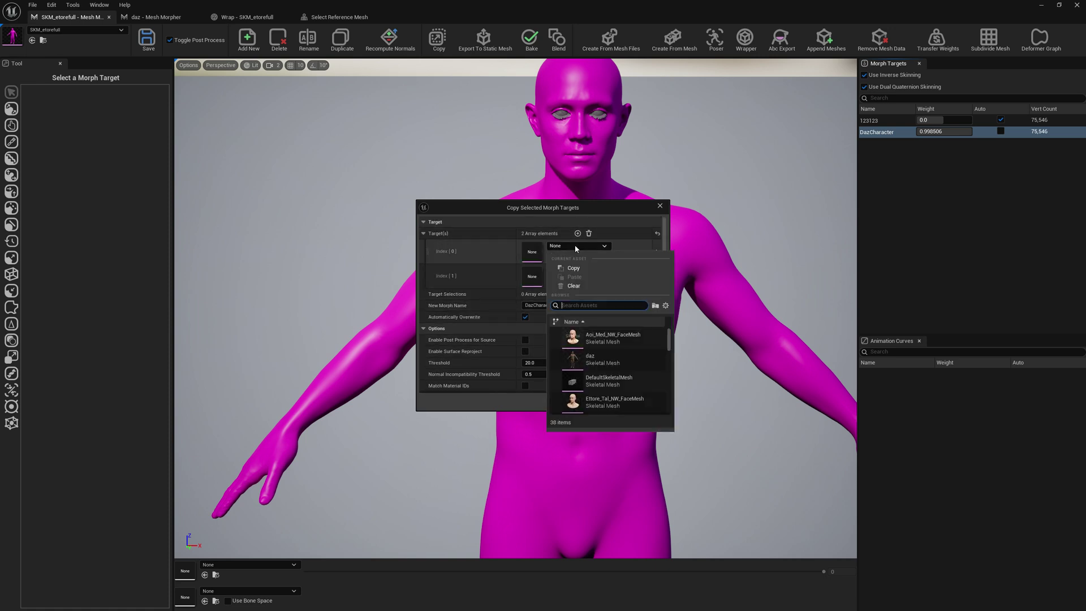
text(ett)
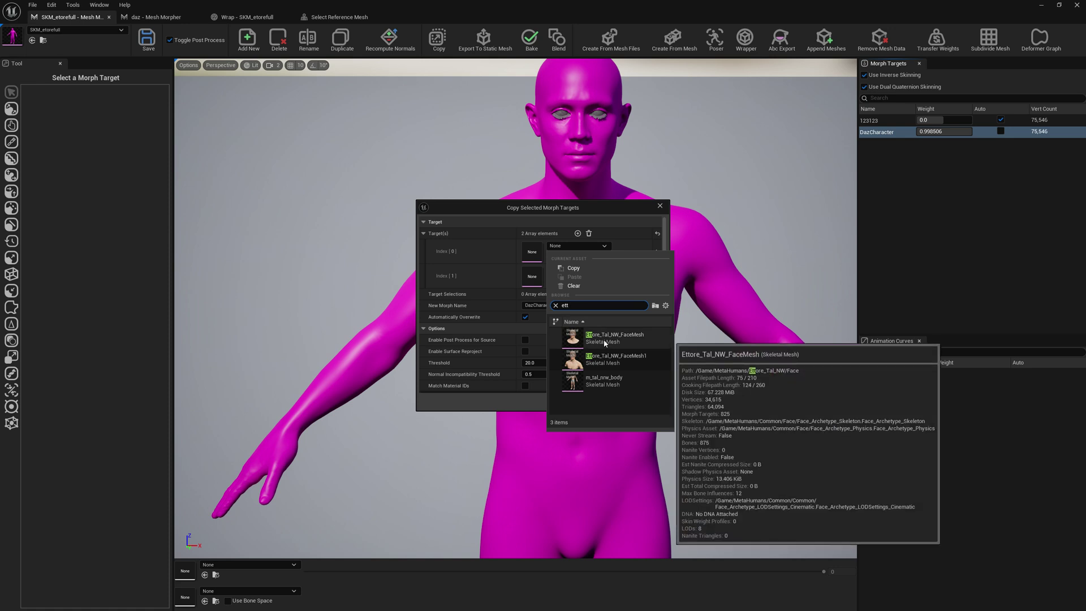
click(605, 340)
click(583, 270)
text(ett)
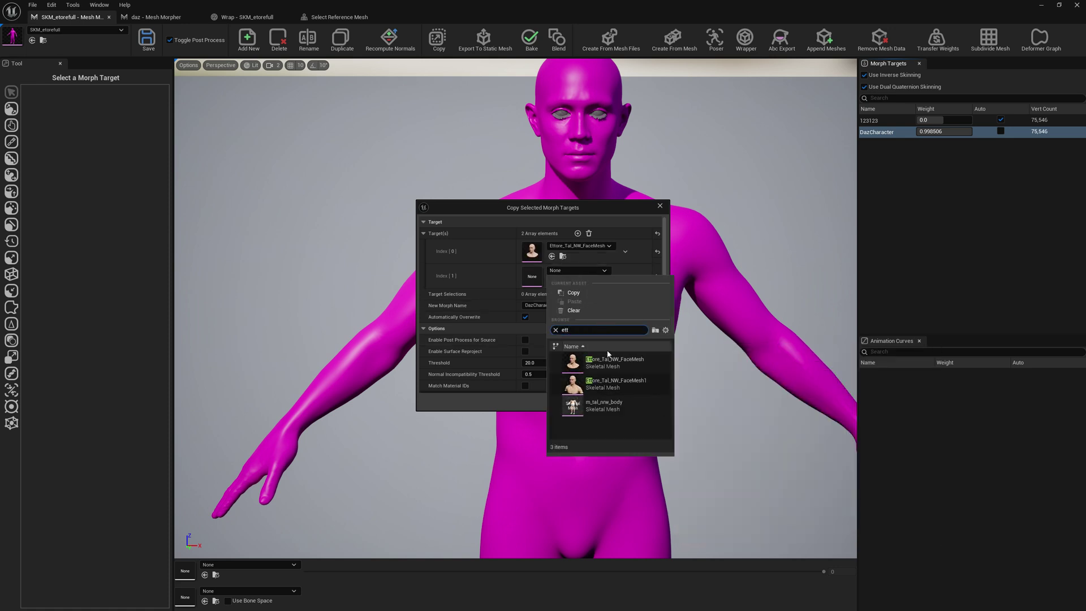
click(599, 404)
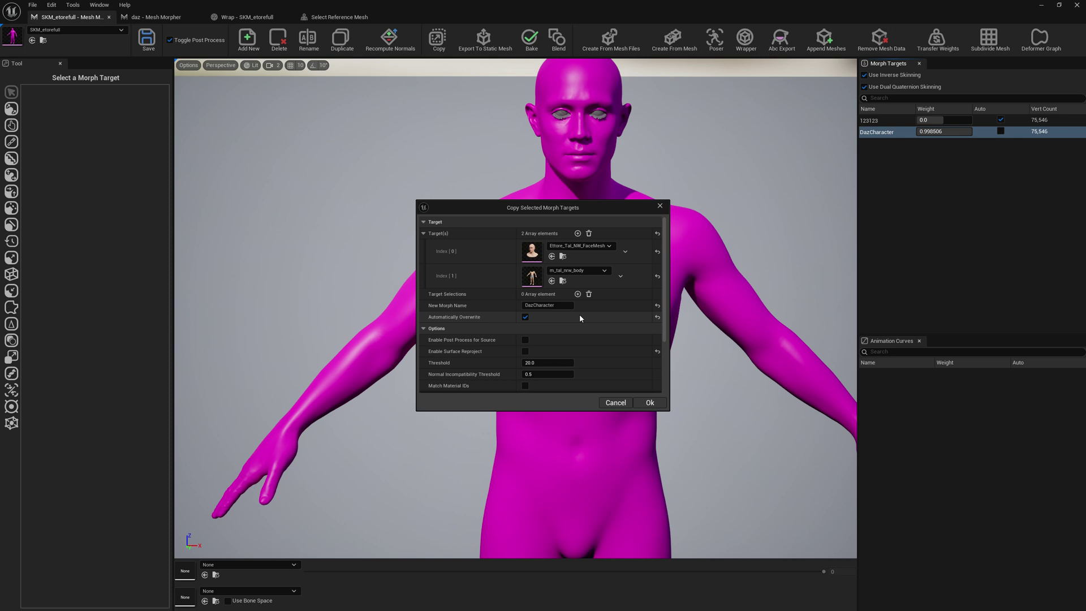
- Review the remaining options and smoothing settings, and run the DazCharacter copy to both target meshes
scroll(577, 318, down, 3)
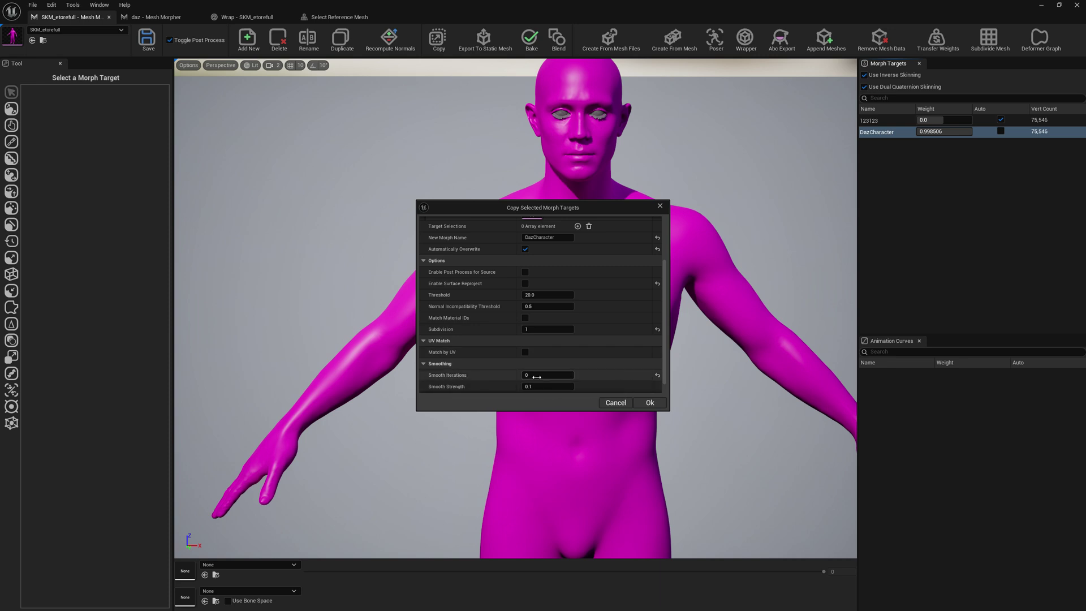
scroll(461, 380, down, 1)
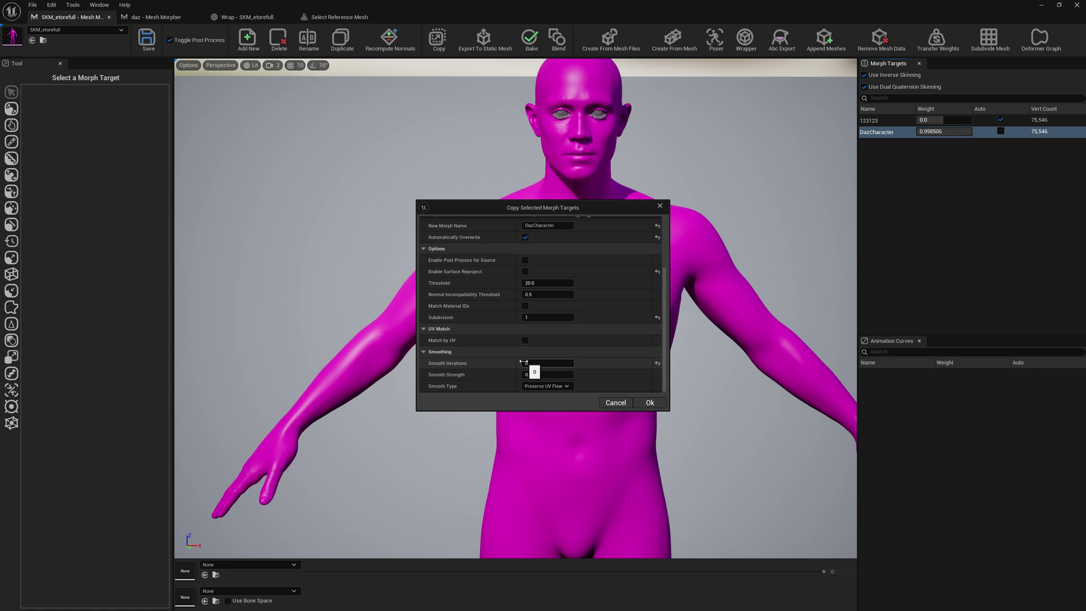
click(650, 403)
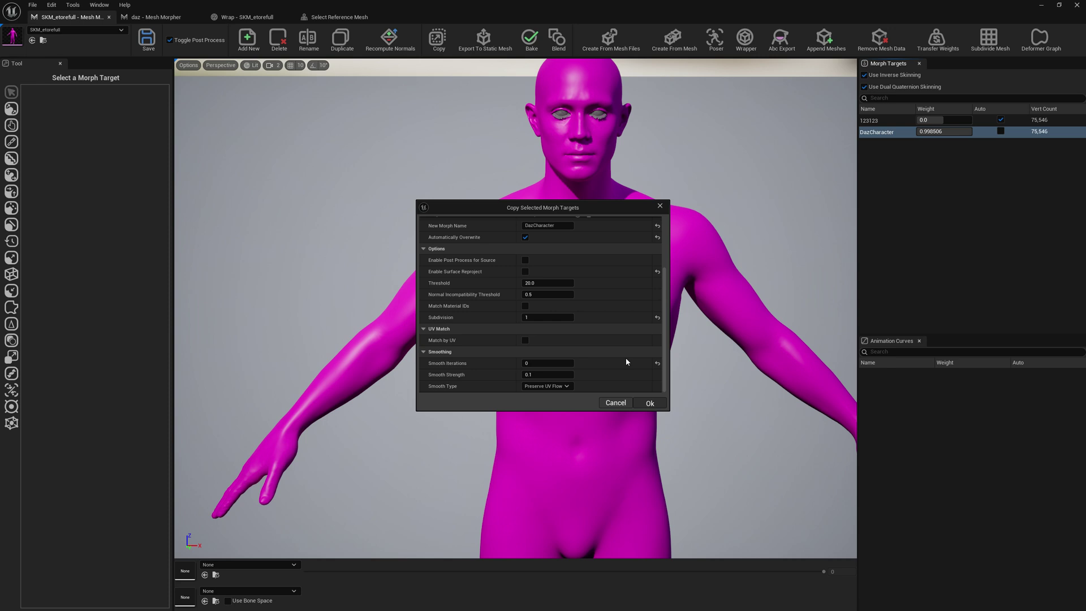
- Close the finished copy operation and load Ettore_Tal_NW_FaceMesh as the edited mesh
click(585, 325)
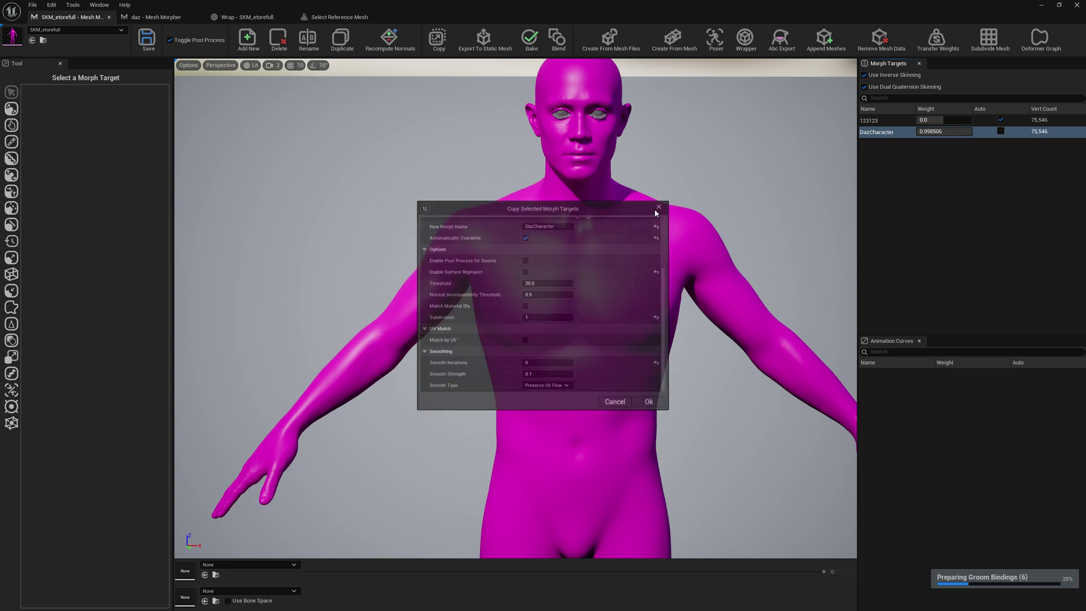
click(70, 30)
text(ett)
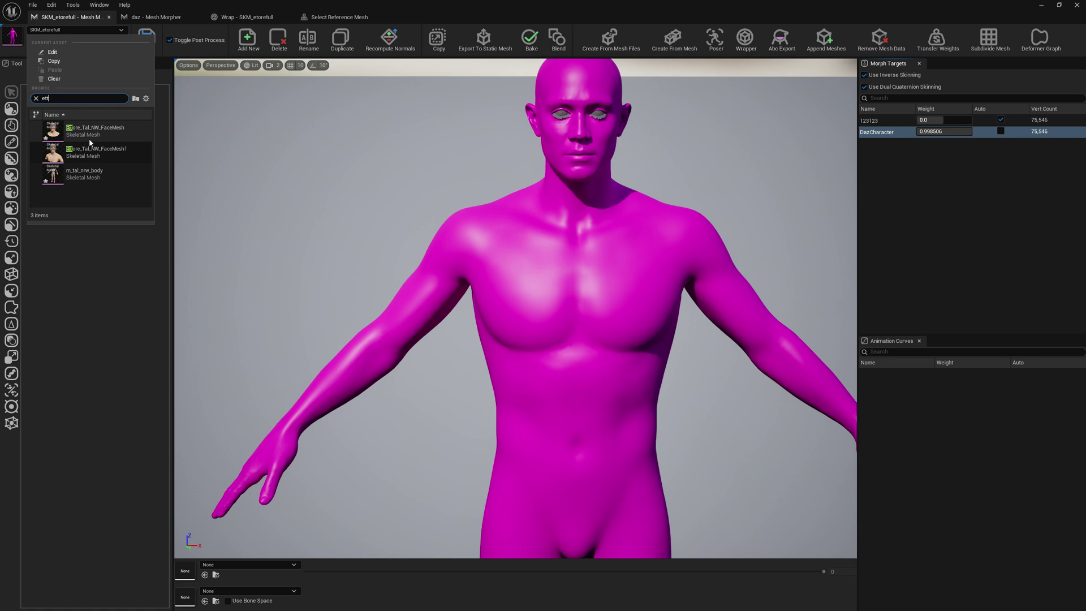
click(89, 133)
- Create a second Mesh Morpher editor and load m_tal_nrw_body into it
click(32, 4)
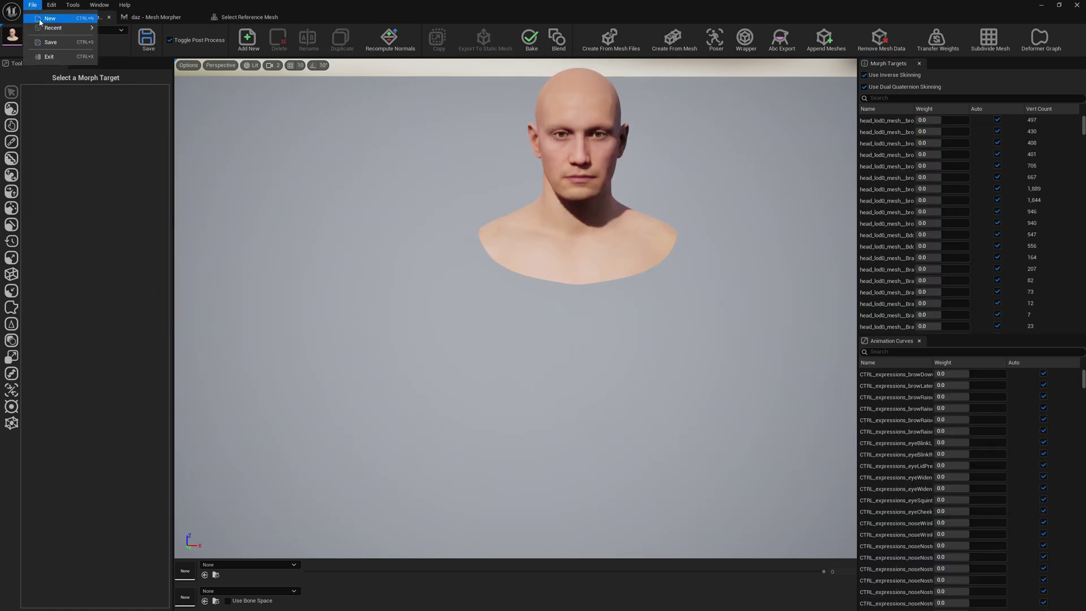
click(50, 19)
click(120, 32)
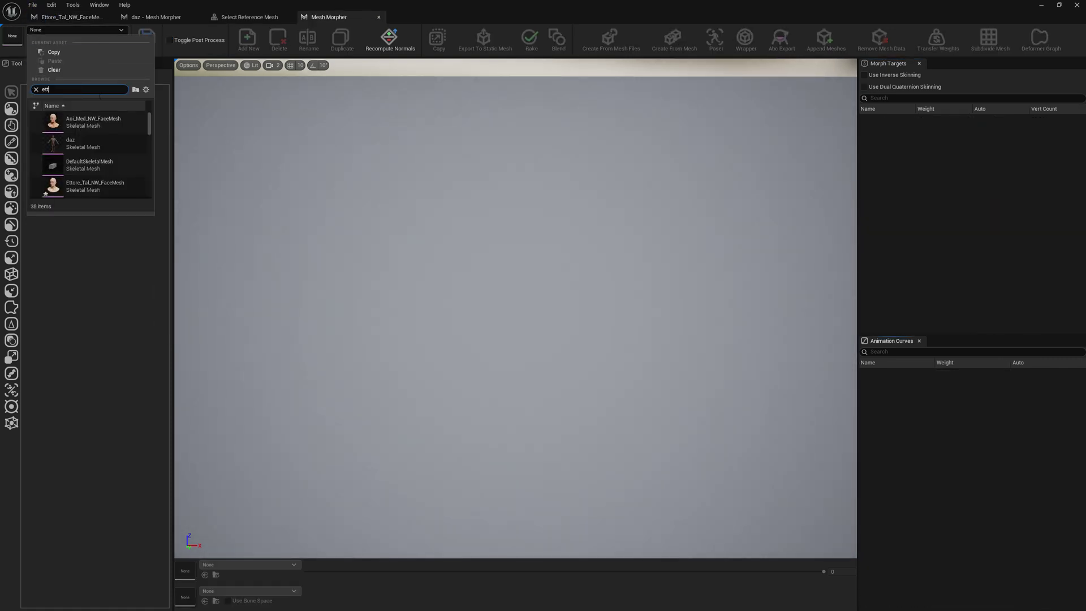
click(97, 174)
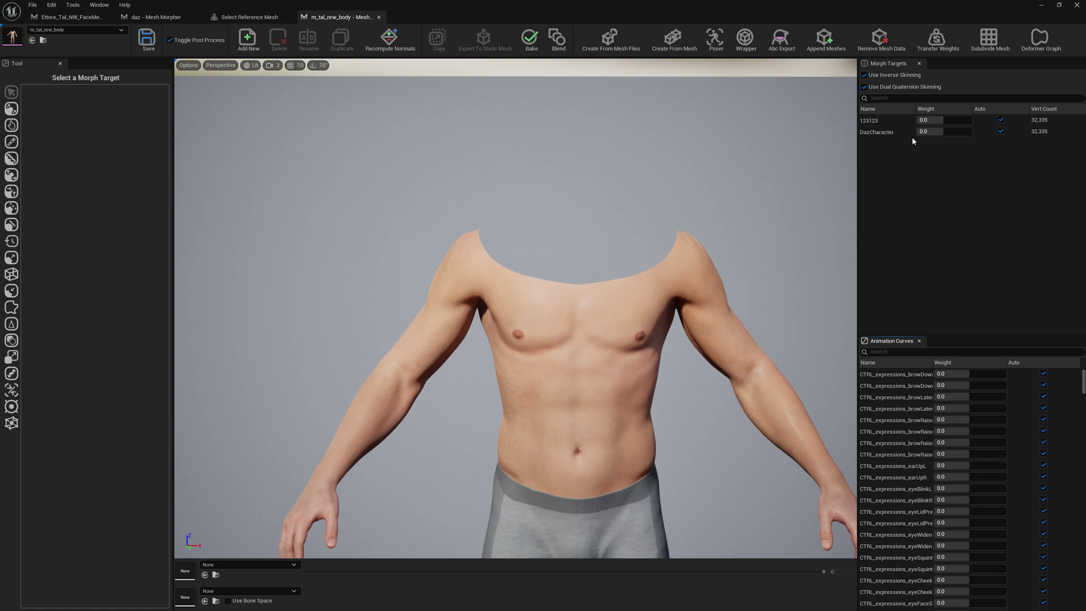
- Raise the body's DazCharacter weight to 1.0 and inspect the copied morph from head opening to feet
drag(922, 132, 962, 132)
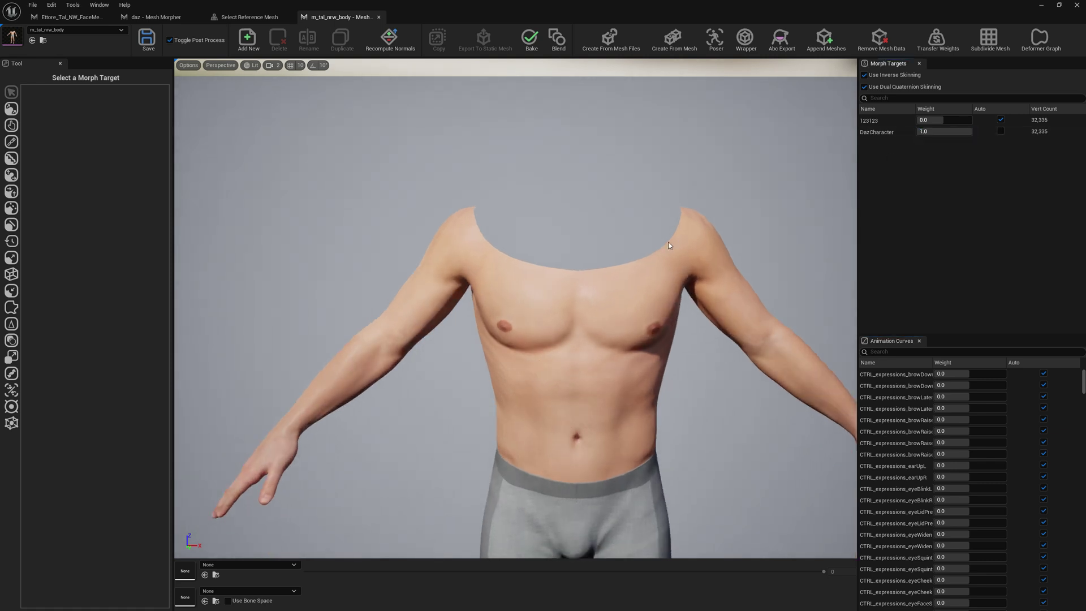
right_drag(668, 246, 691, 240)
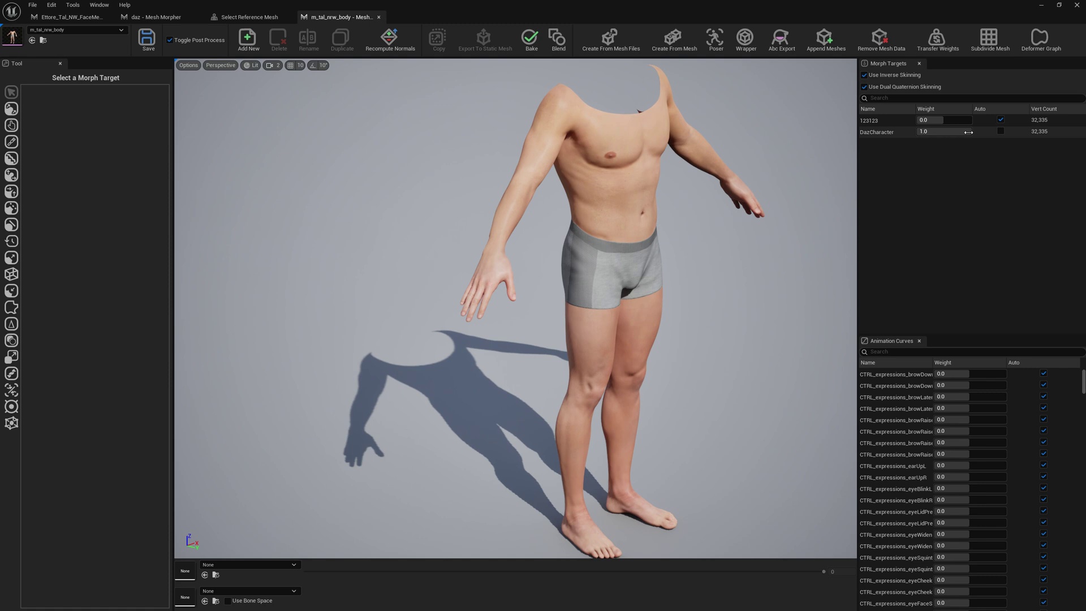
mouse_move(969, 131)
mouse_down()
mouse_move(941, 131)
mouse_move(972, 132)
mouse_up()
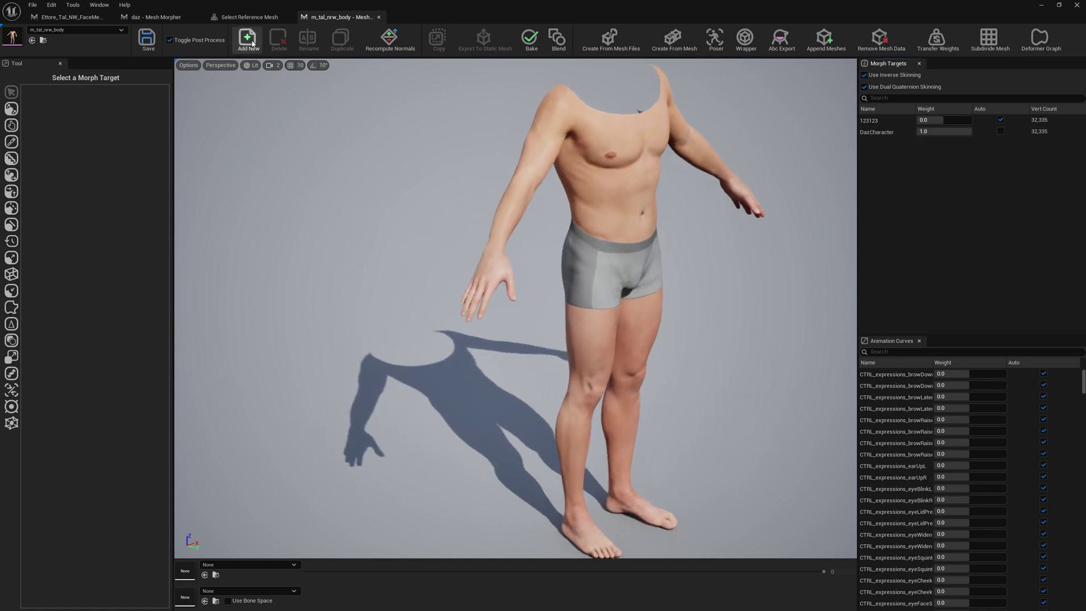
- Set the DazCharacter weight on Ettore_Tal_NW_FaceMesh to 1.0 and inspect the morphed face up close
click(83, 17)
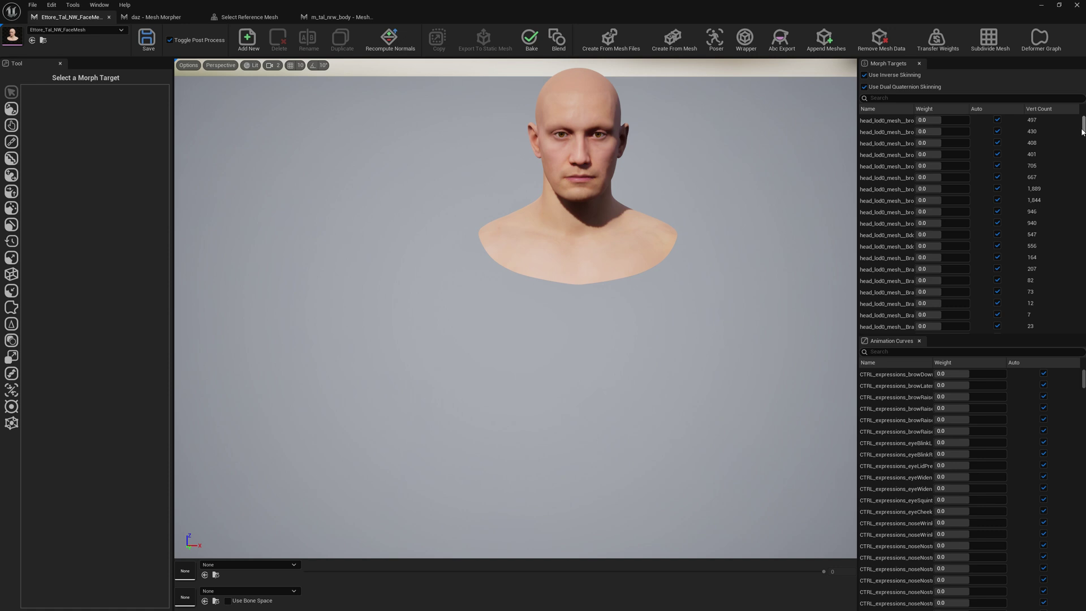
drag(1083, 126, 1083, 324)
drag(922, 327, 934, 326)
key(w)
right_drag(565, 317, 572, 249)
key(d)
key(a)
key(s)
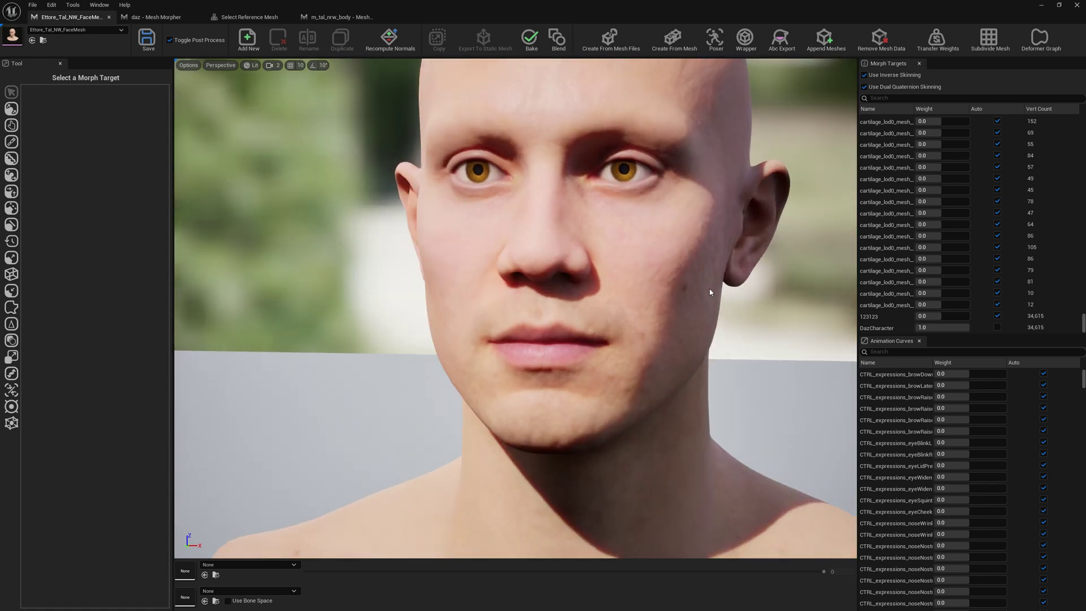
key(s)
right_drag(732, 291, 764, 311)
- Return the face mesh's DazCharacter morph to automatic weighting and view the unmorphed head and shoulders
click(998, 327)
key(d)
key(s)
key(a)
key(s)
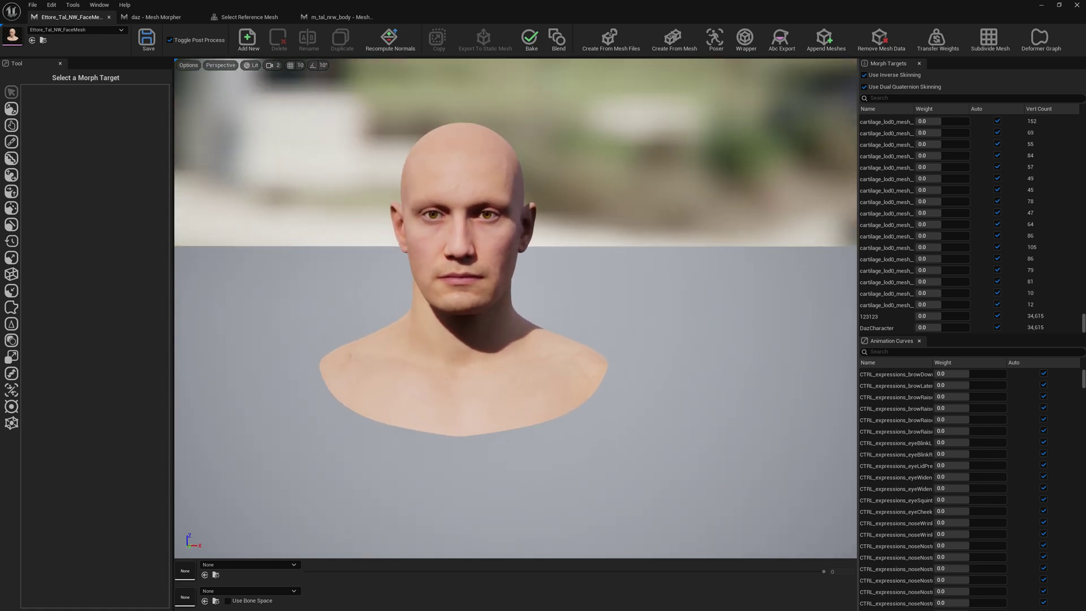
right_drag(471, 219, 459, 217)
- Open m_tal_nrw_body in the Poser and assign Ettore_Tal_NW_FaceMesh as its reference mesh
drag(337, 16, 103, 16)
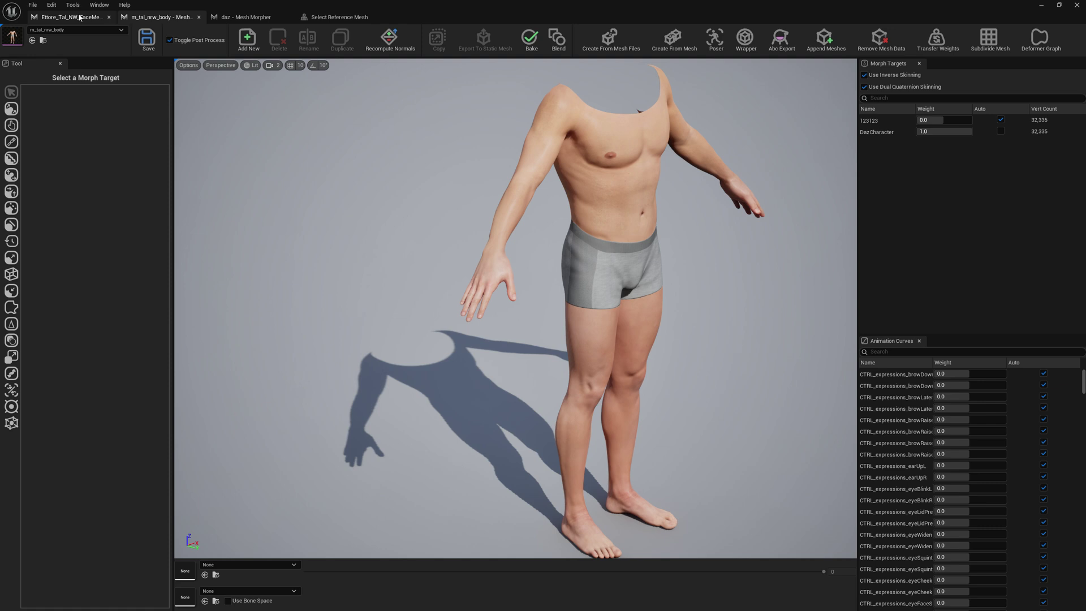
click(99, 17)
click(170, 17)
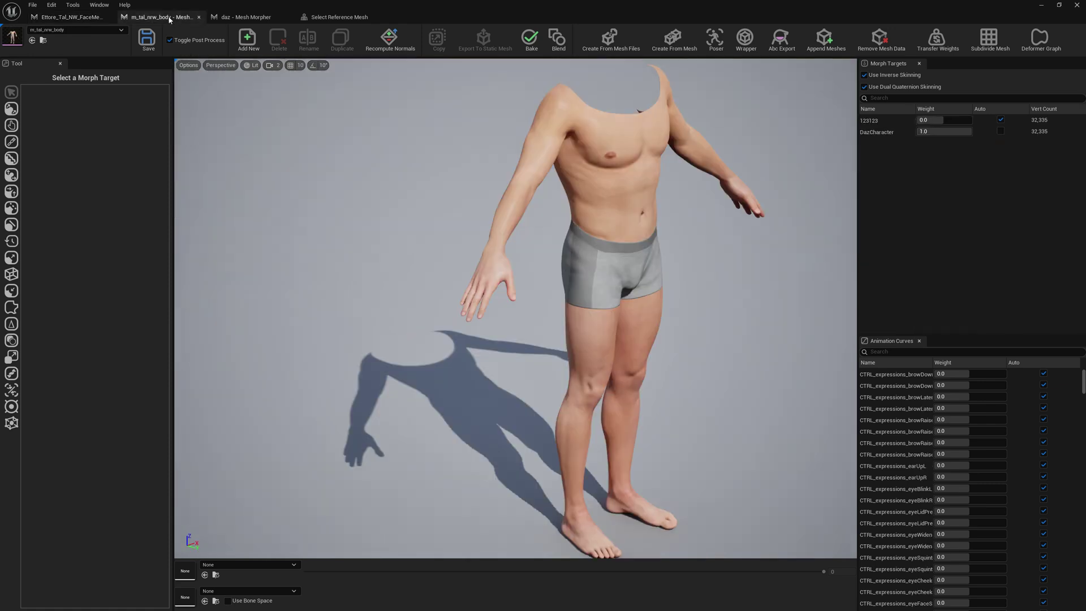
click(716, 38)
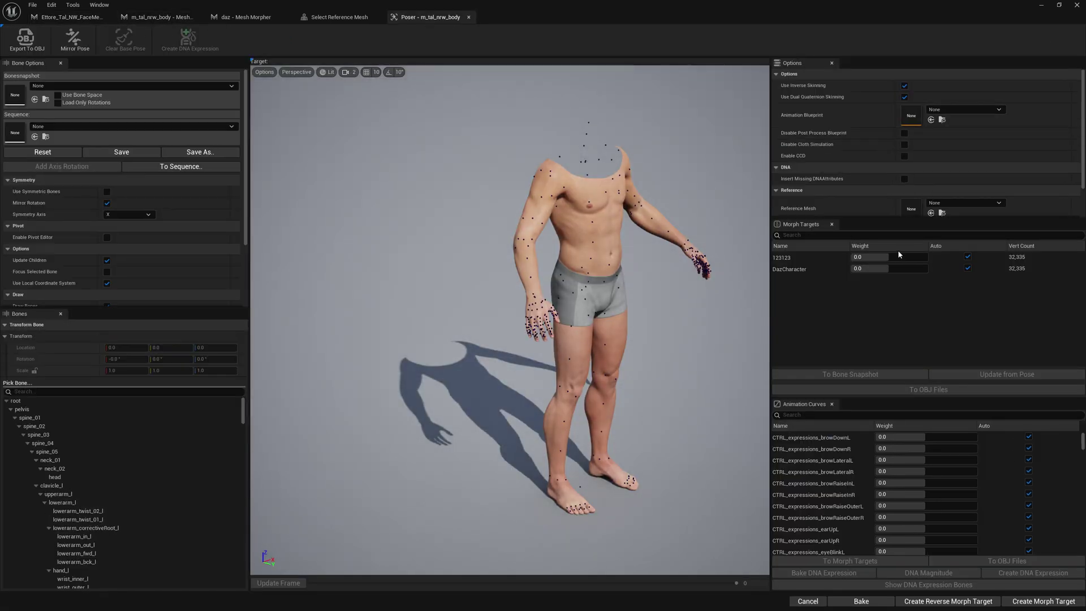
click(963, 203)
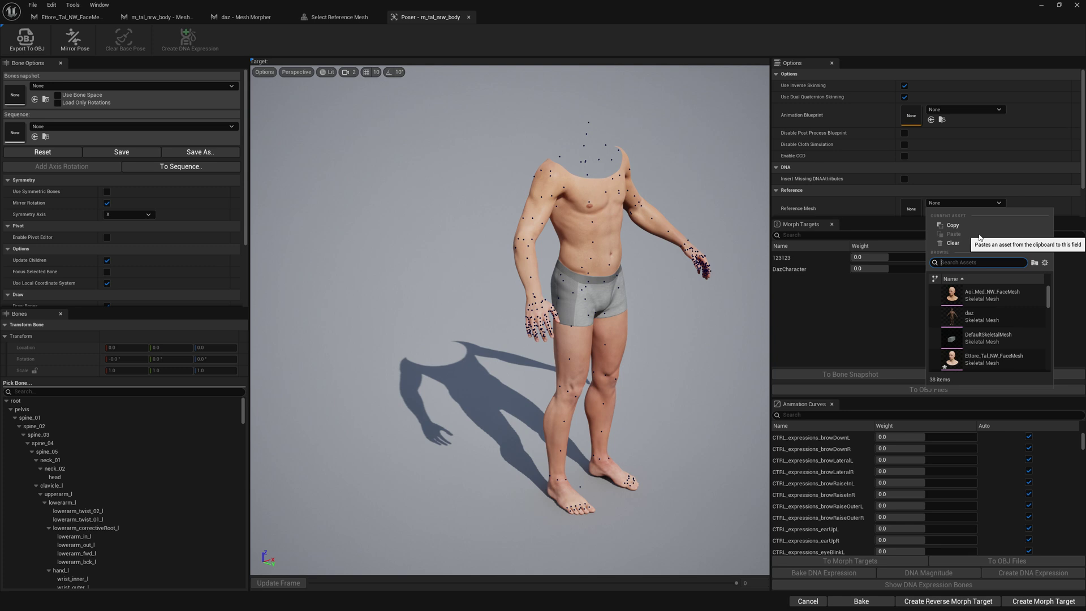
text(ett)
click(979, 301)
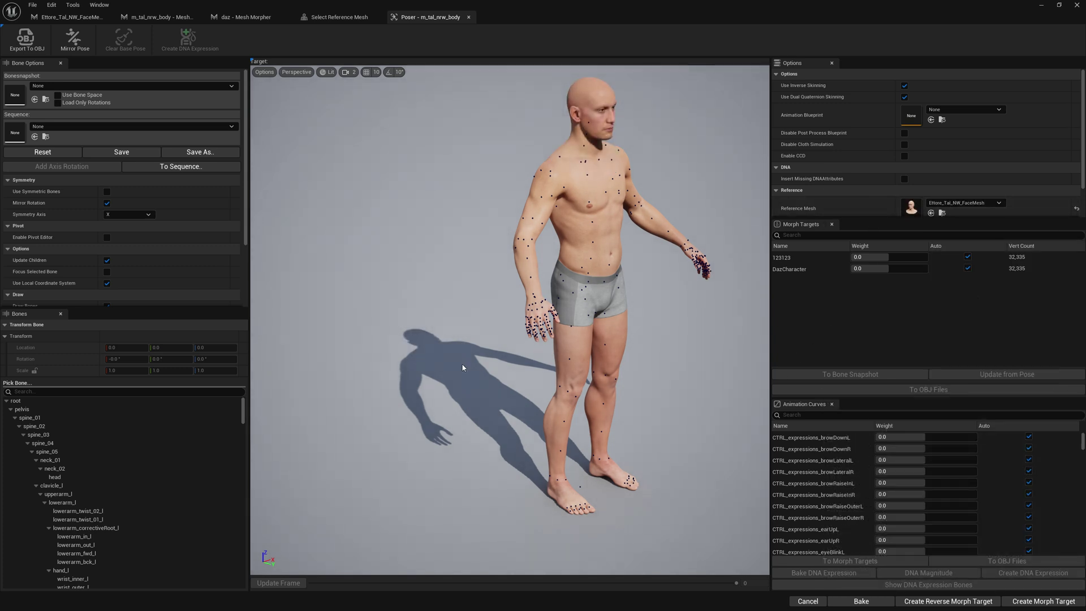
- Create a bone snapshot from the body's DazCharacter morph with the default settings and save it as BoneSnapshot_ in Content
click(792, 271)
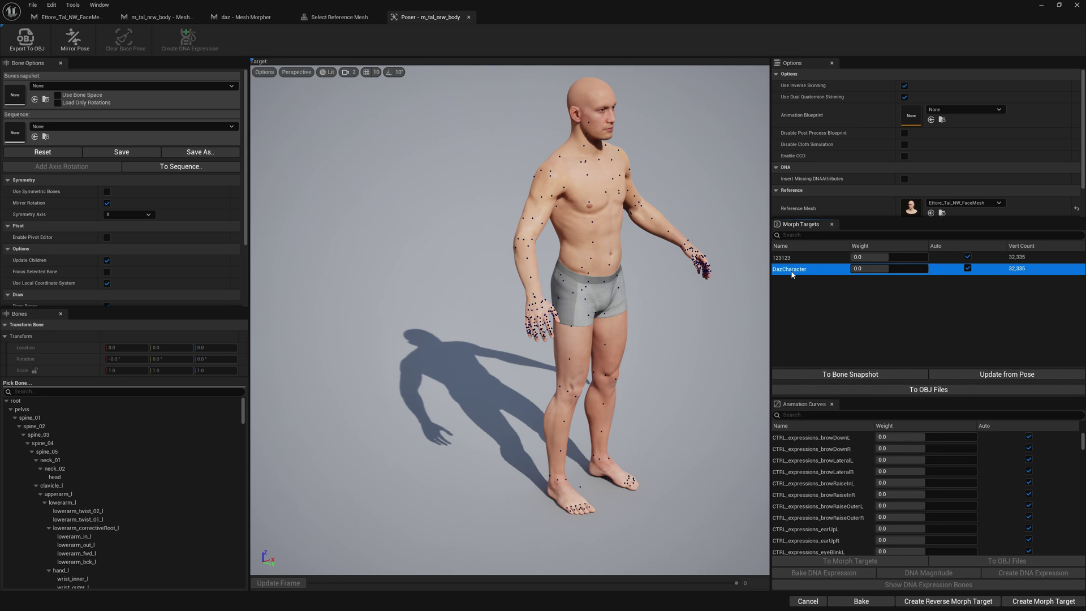
click(843, 374)
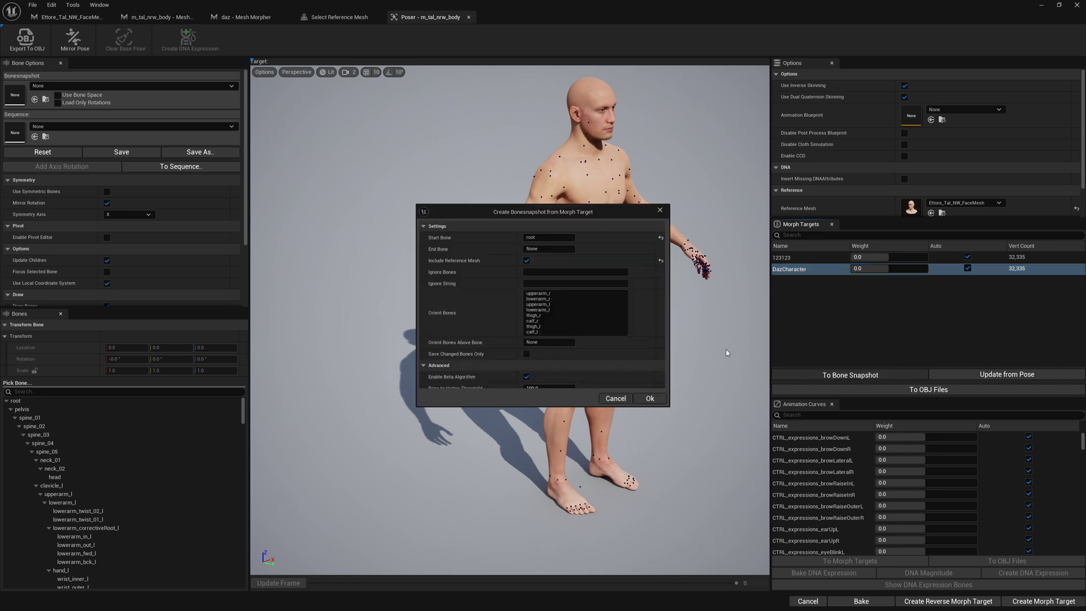
click(650, 398)
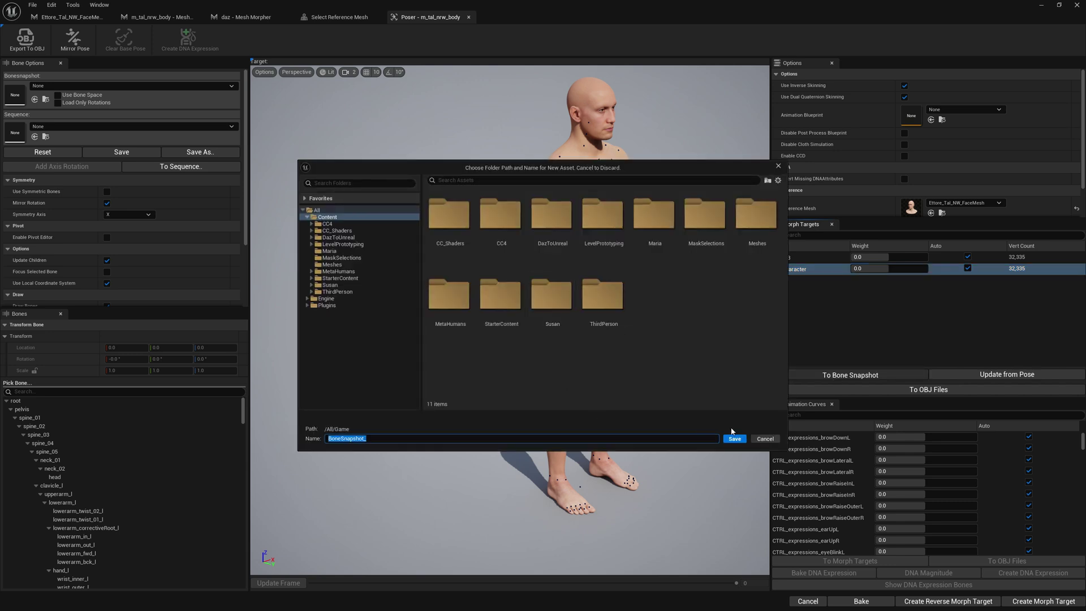
click(734, 439)
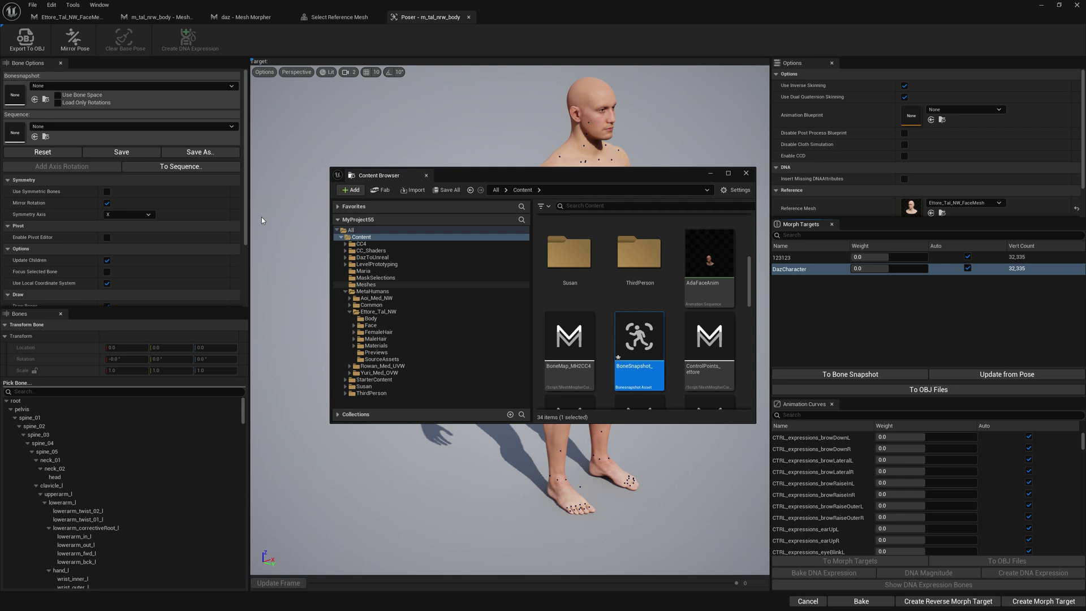
- Apply BoneSnapshot_ to the body and update its DazCharacter morph from the pose
click(113, 86)
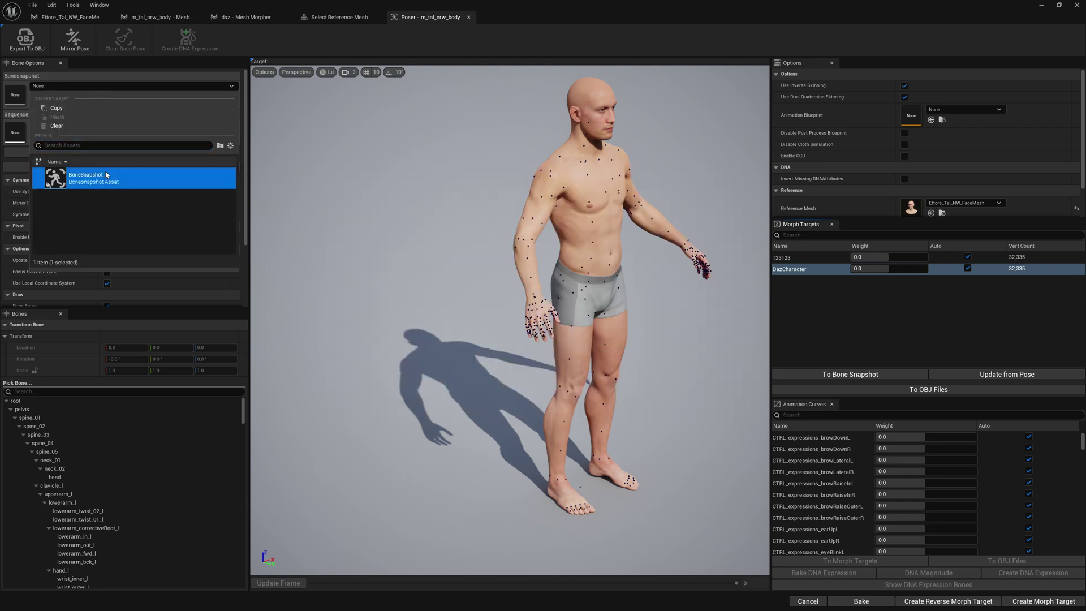
click(136, 173)
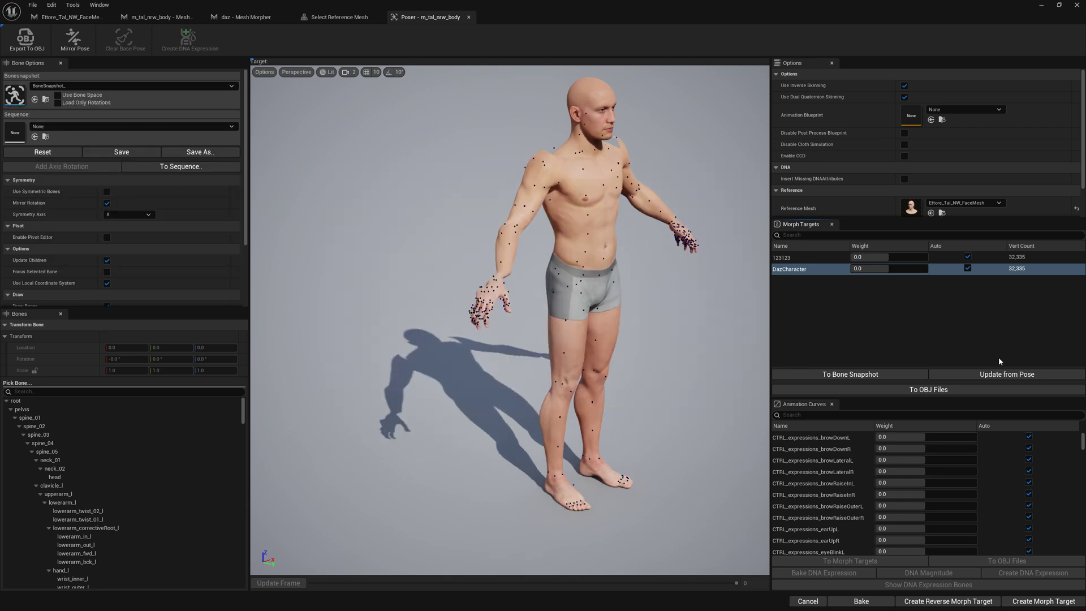
click(1004, 377)
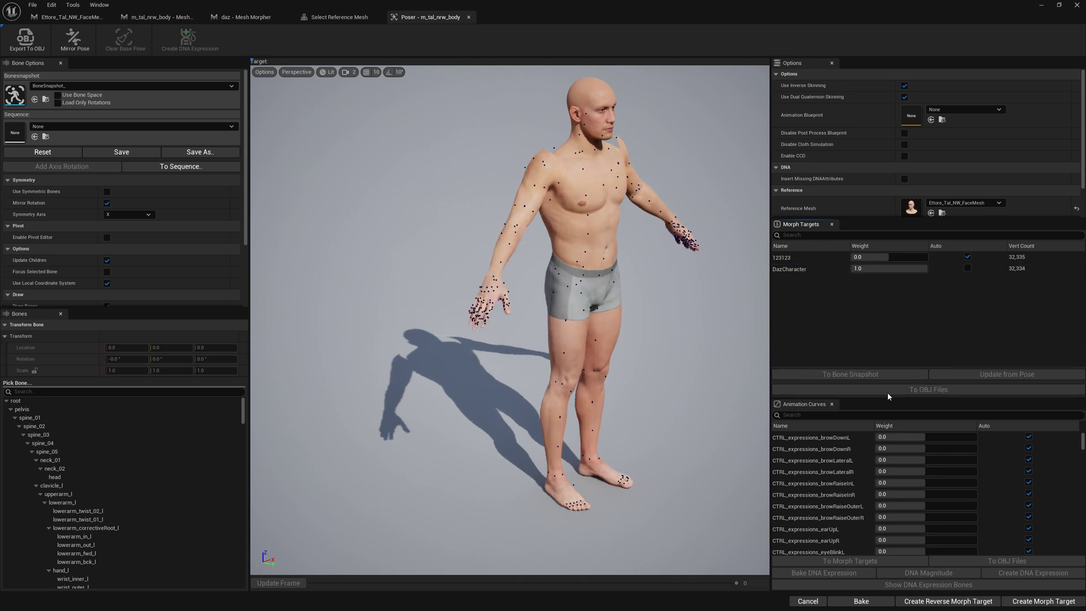
- Bake the body's posed skeleton with the default settings, including reference skeleton, mesh data and DNA asset
click(863, 602)
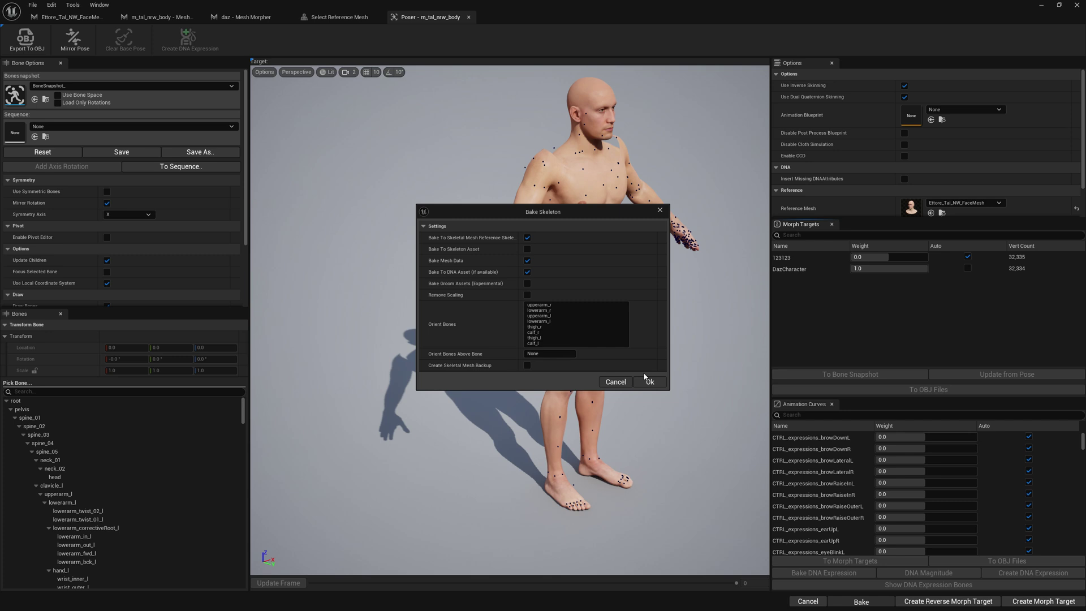
click(651, 383)
click(551, 325)
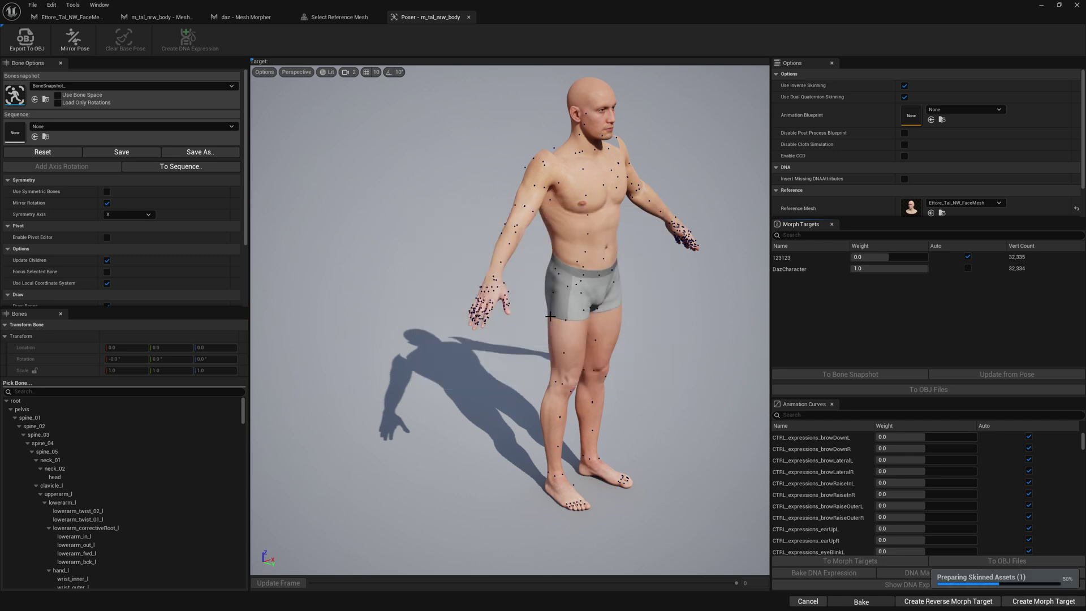
- Disable cloth simulation for the body in the Poser and toggle the option that disables its post process blueprint
click(905, 133)
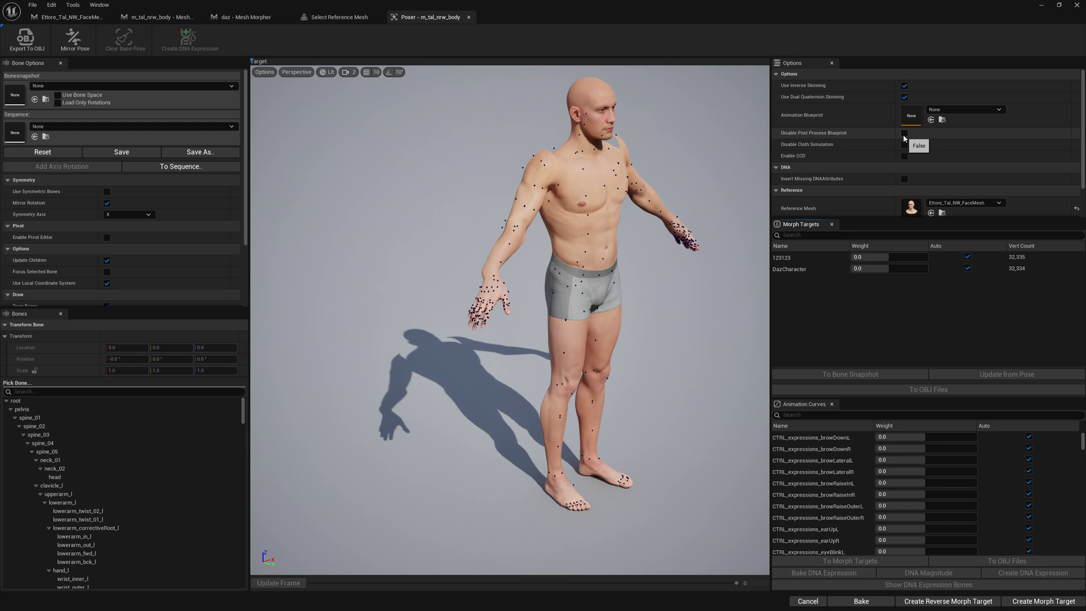
click(905, 144)
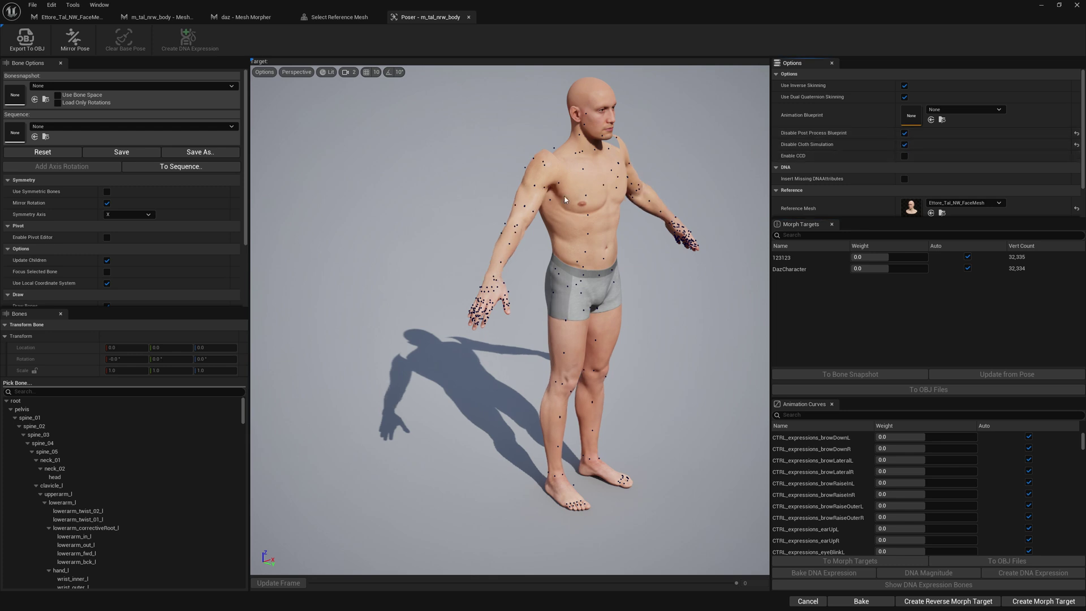
click(905, 132)
click(905, 133)
- Open Ettore_Tal_NW_FaceMesh in the Poser and apply BoneSnapshot_ to it
click(245, 18)
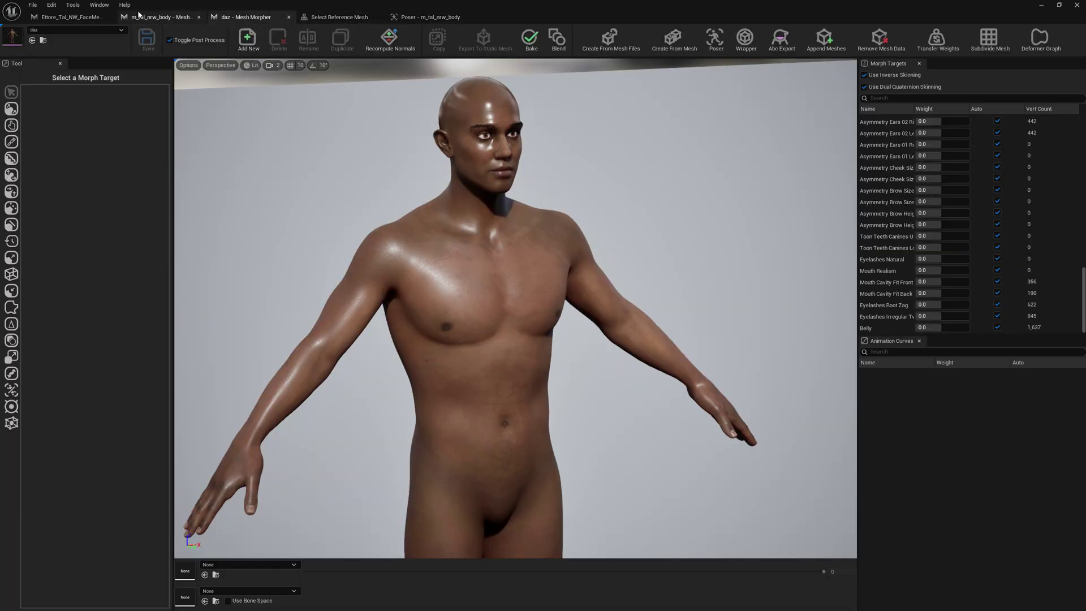
click(68, 17)
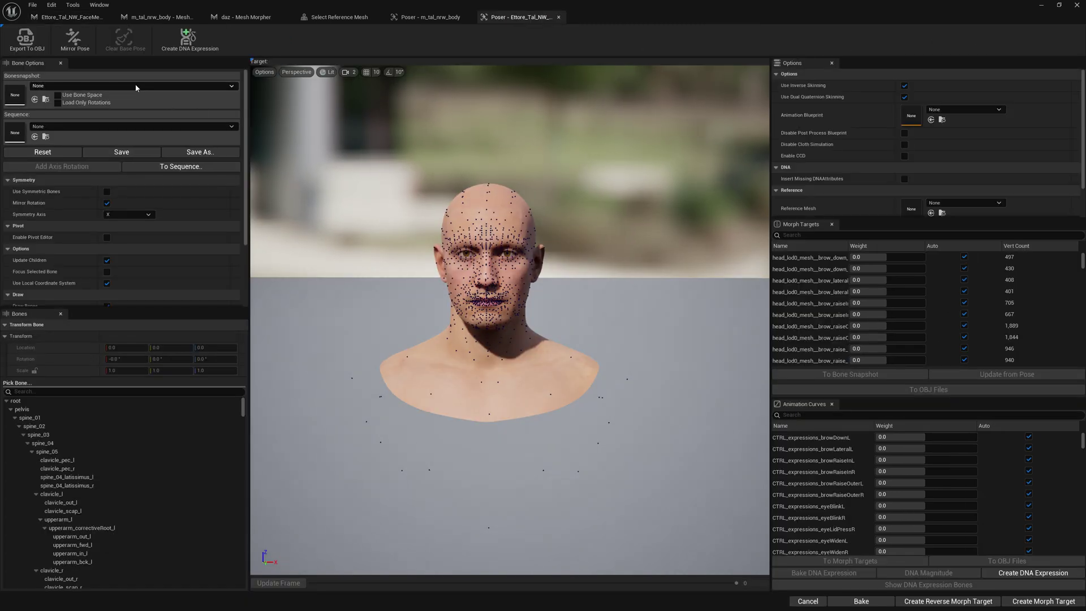
click(135, 84)
click(142, 180)
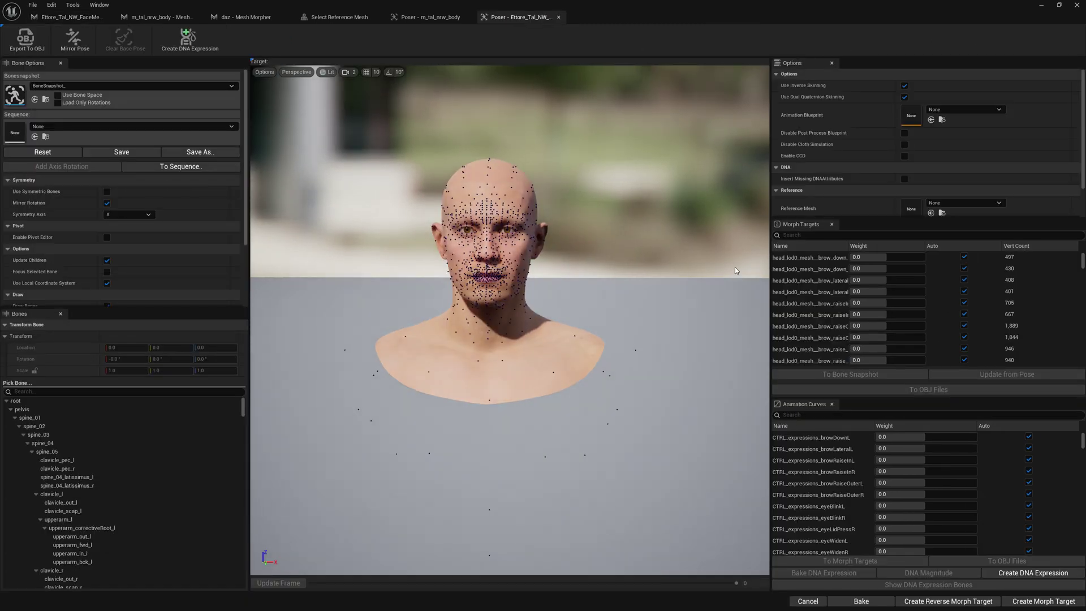
- Update the face mesh's DazCharacter morph from the pose and set its weight to 1.0
drag(1083, 262, 1080, 378)
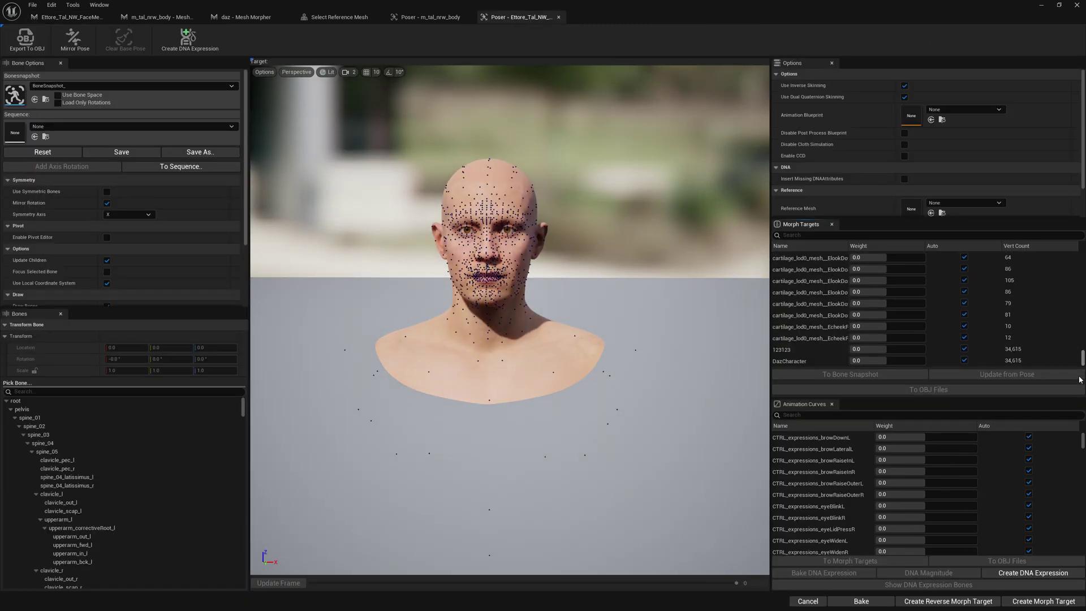
click(827, 362)
click(965, 378)
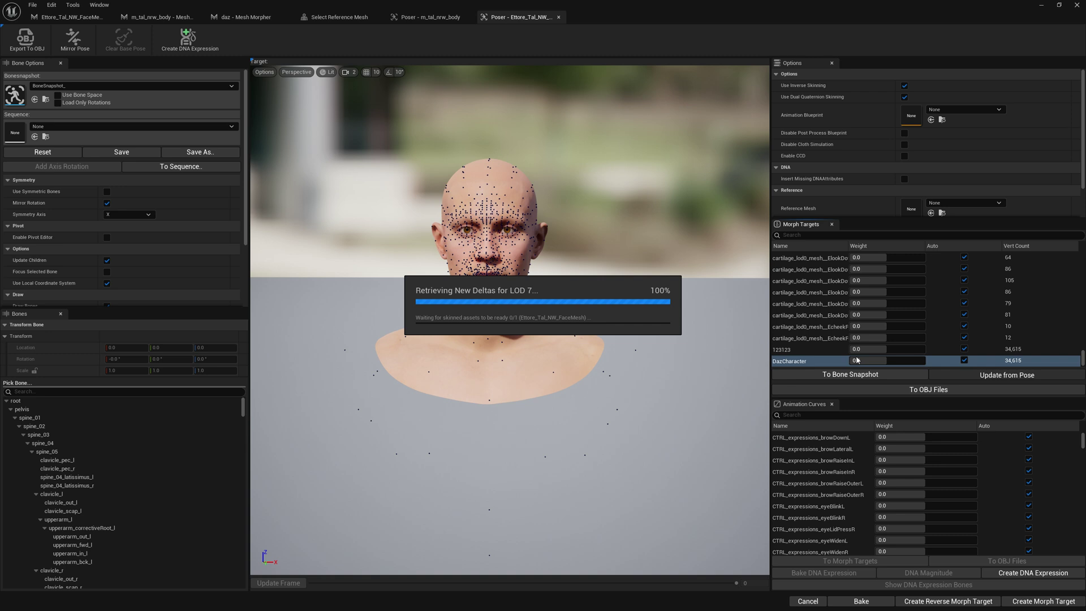
drag(856, 361, 924, 360)
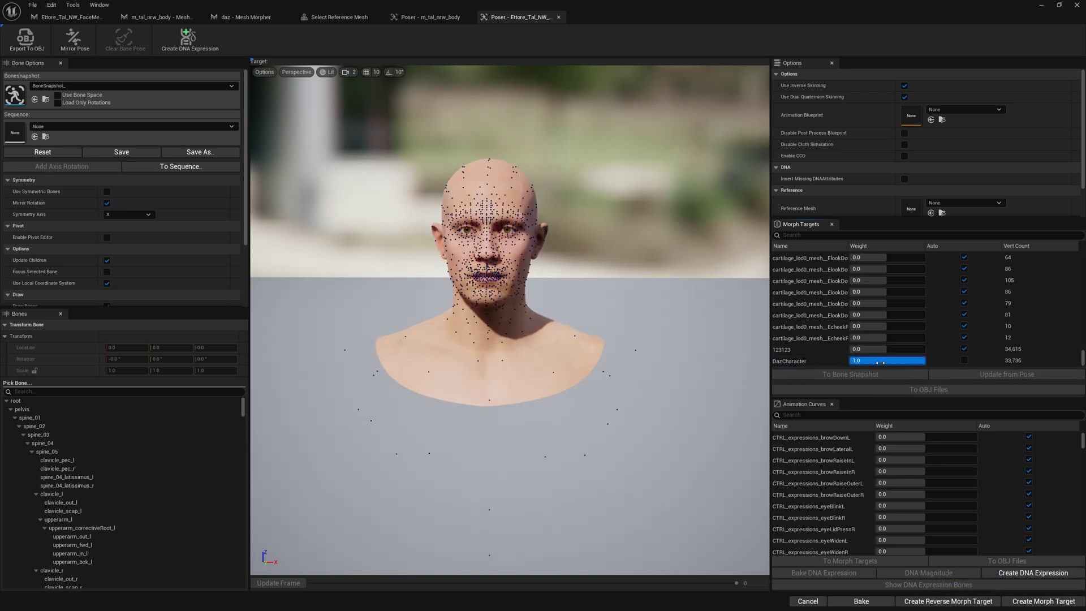
- Bake the face mesh's posed skeleton, keeping the default reference skeleton, mesh data and DNA asset options
click(861, 602)
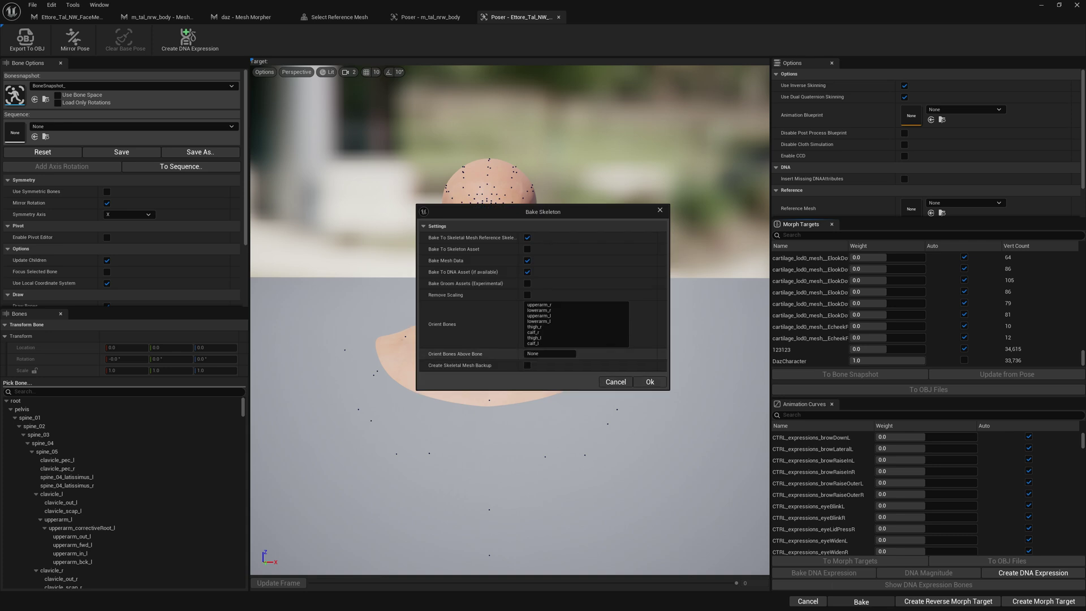
click(650, 383)
click(558, 323)
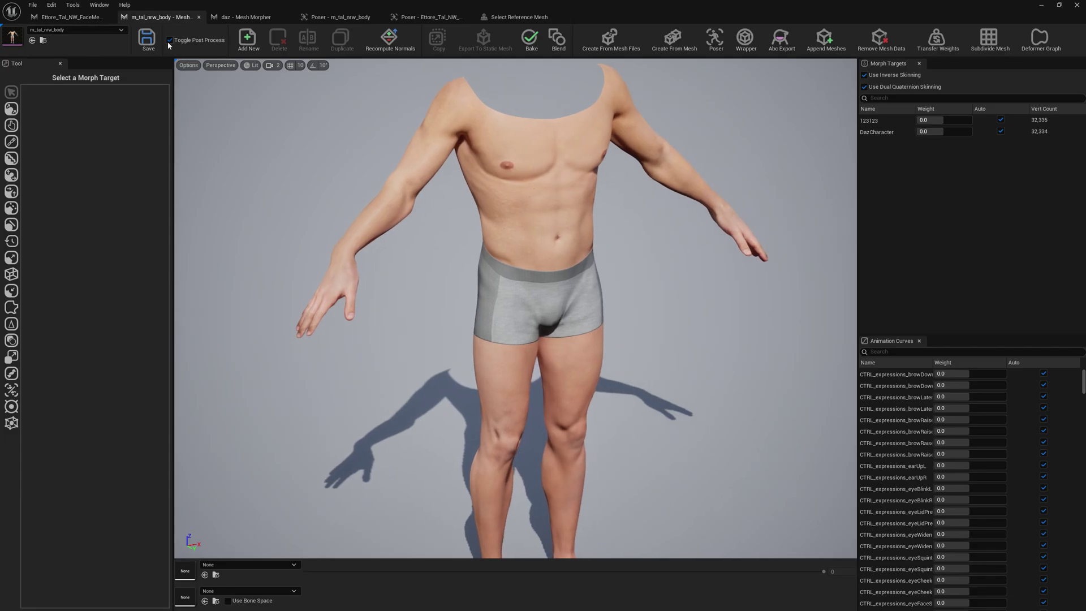
- Add the MetaHuman face as a reference skeletal mesh and return to the m_tal_nrw_body mesh editor
click(73, 5)
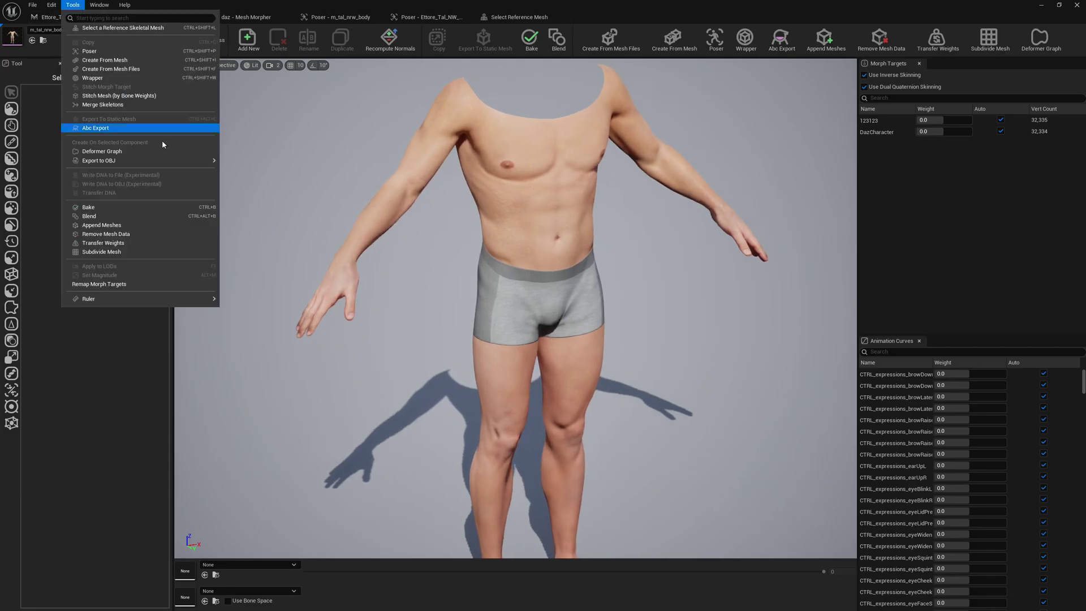
click(119, 28)
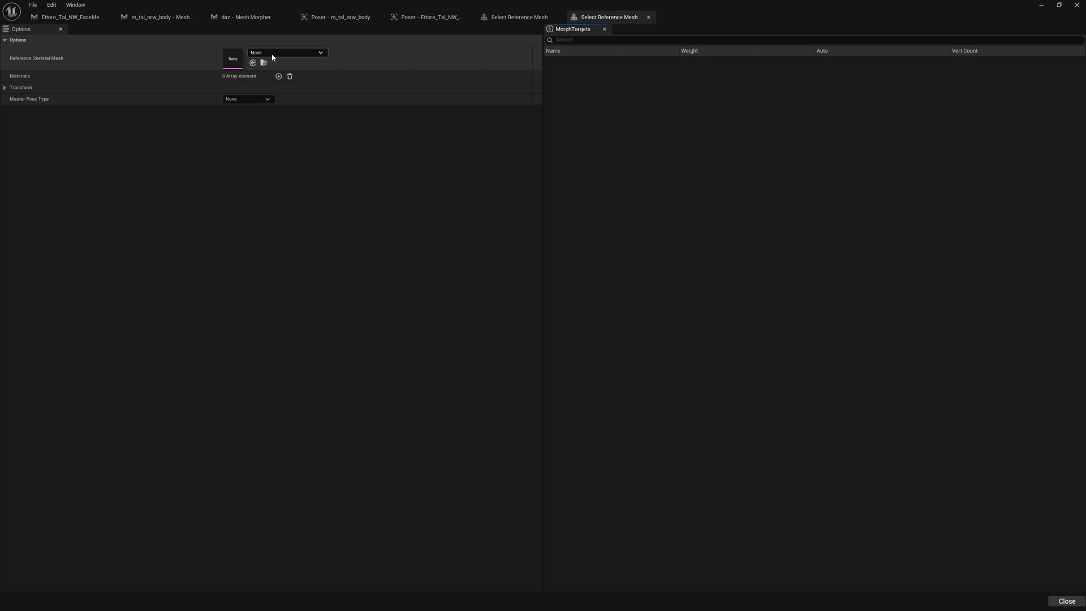
click(272, 53)
click(321, 145)
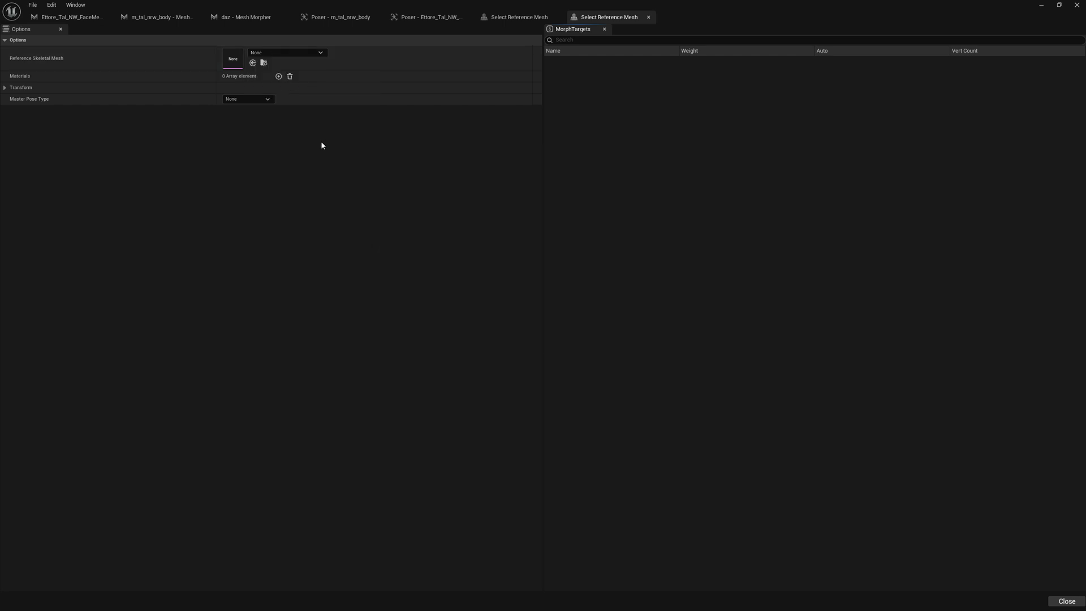
click(164, 17)
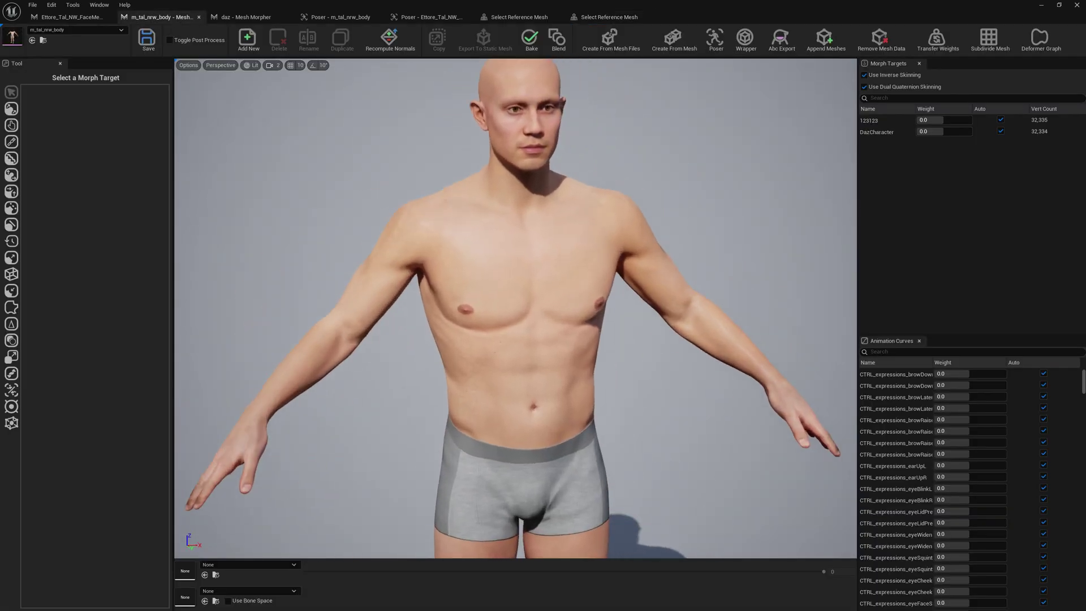
- Examine how the body and reference face meet at the neck with post process switched on and back off
right_drag(515, 308, 438, 373)
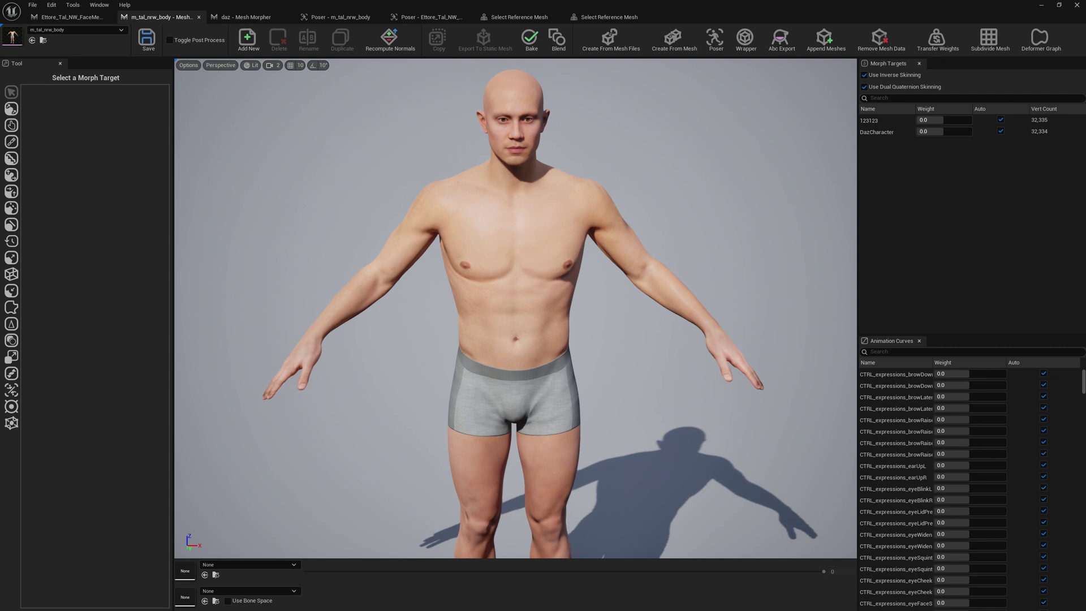
right_drag(524, 187, 503, 189)
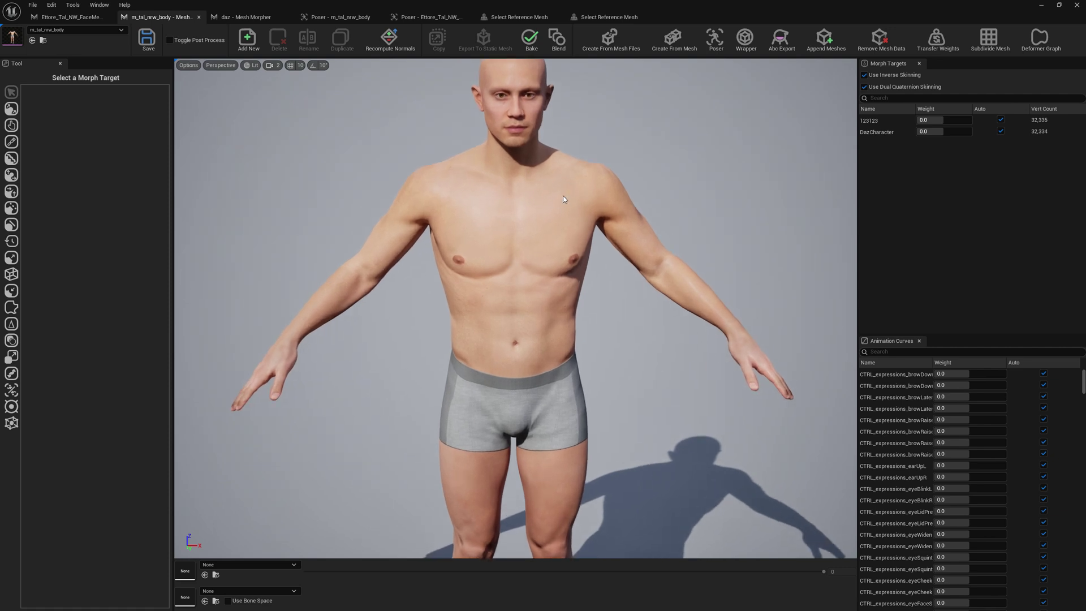
click(179, 41)
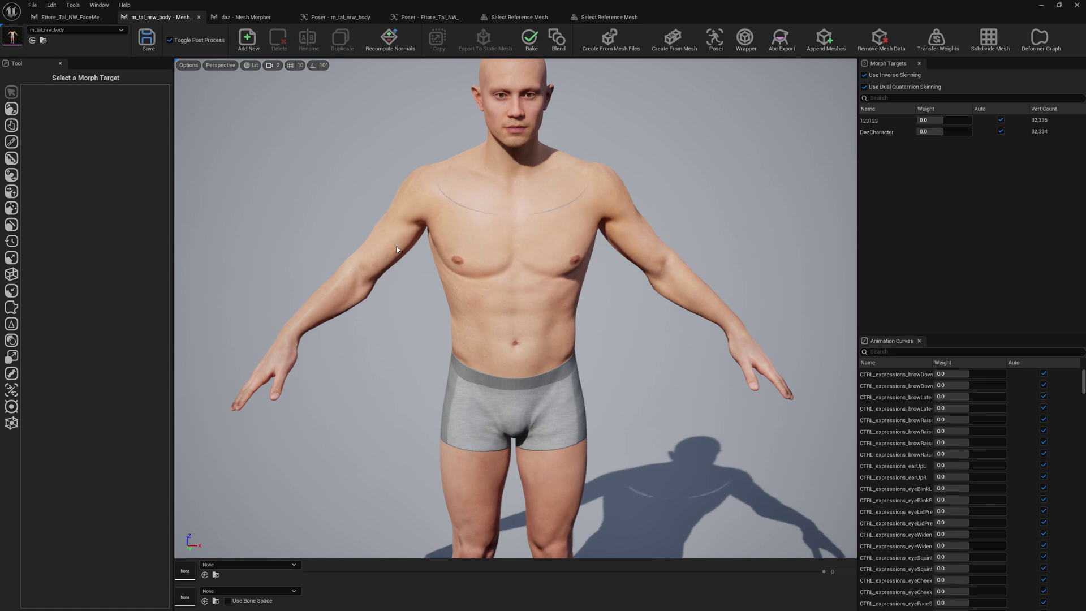
click(169, 40)
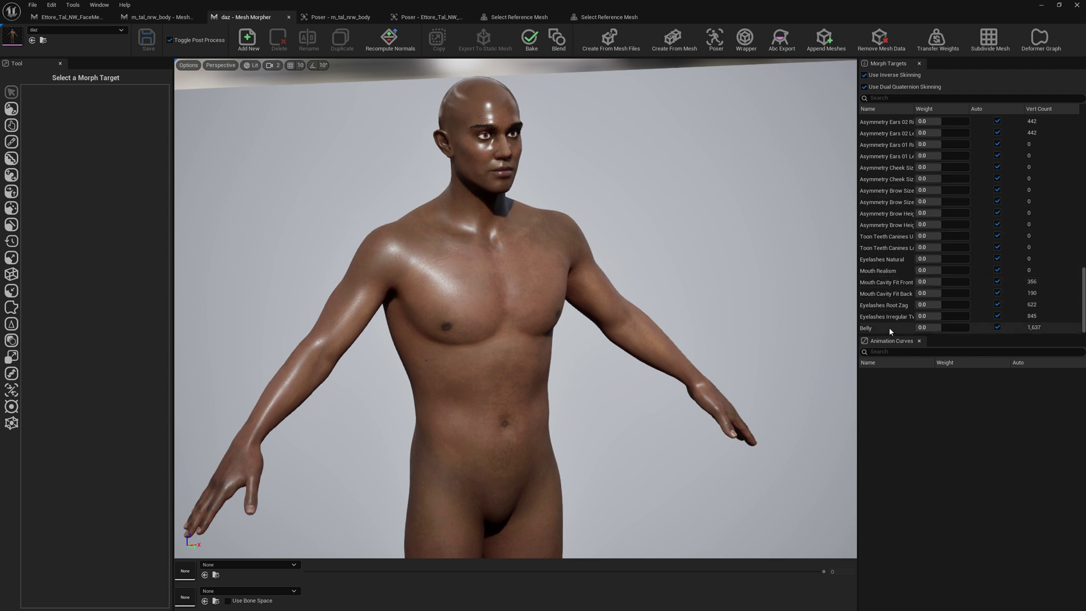
- Preview the daz mesh's Belly morph target at weight 1.0 and restore its automatic weight
click(930, 326)
drag(930, 327, 968, 327)
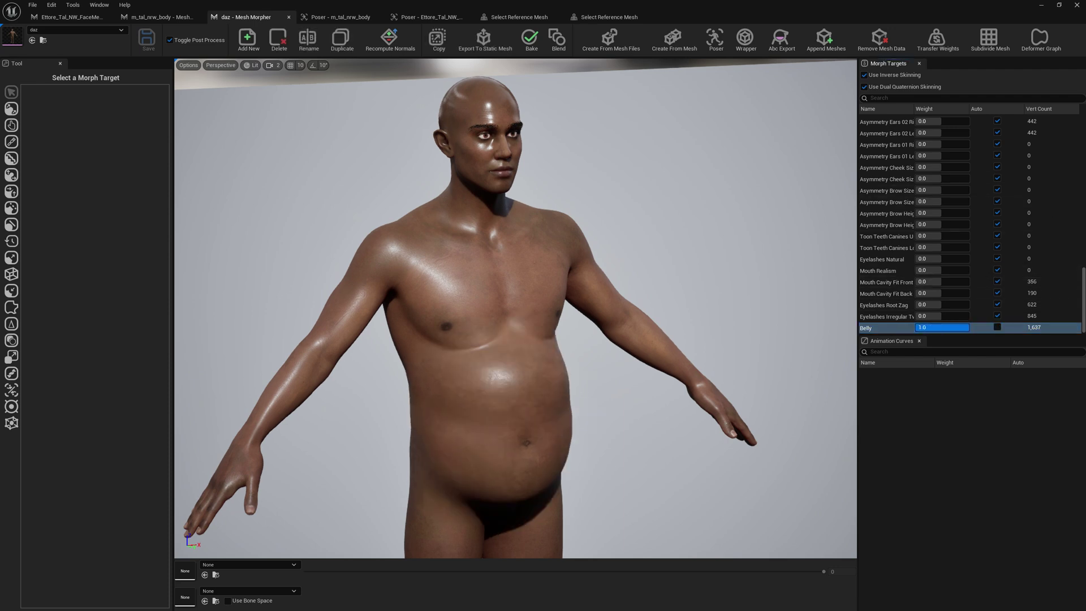
click(997, 327)
- Start copying the daz mesh's Belly morph target and choose m_tal_nrw_body as the copy target
right_click(895, 331)
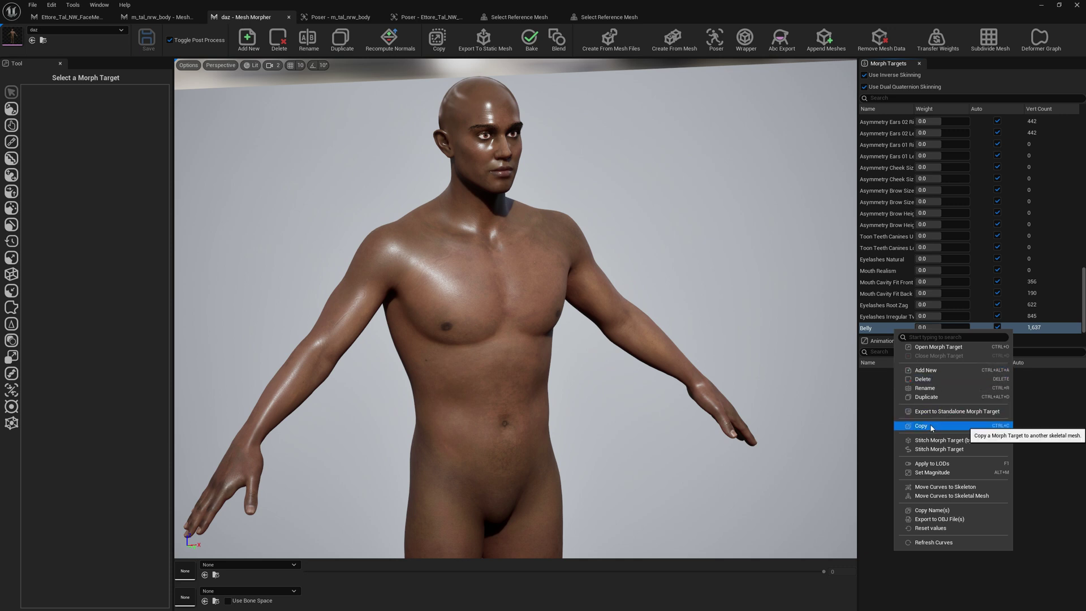
click(874, 329)
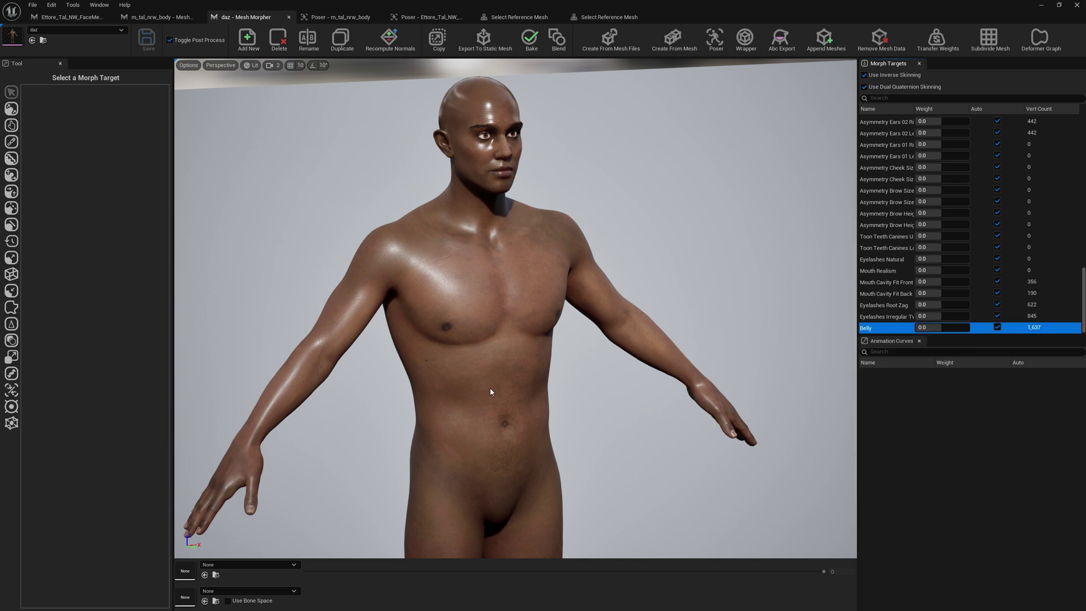
right_click(871, 331)
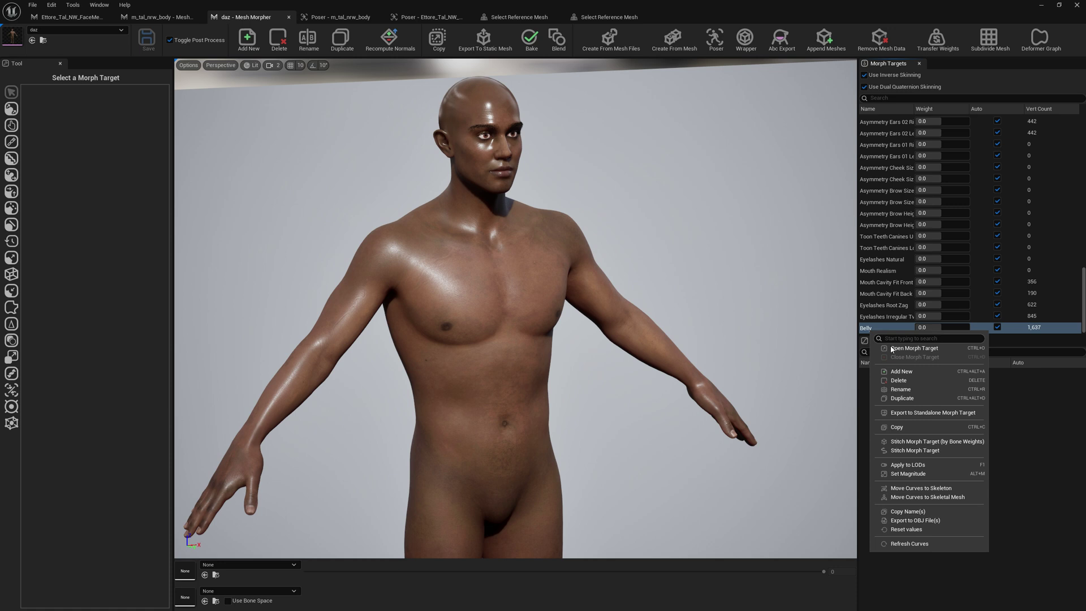
click(902, 428)
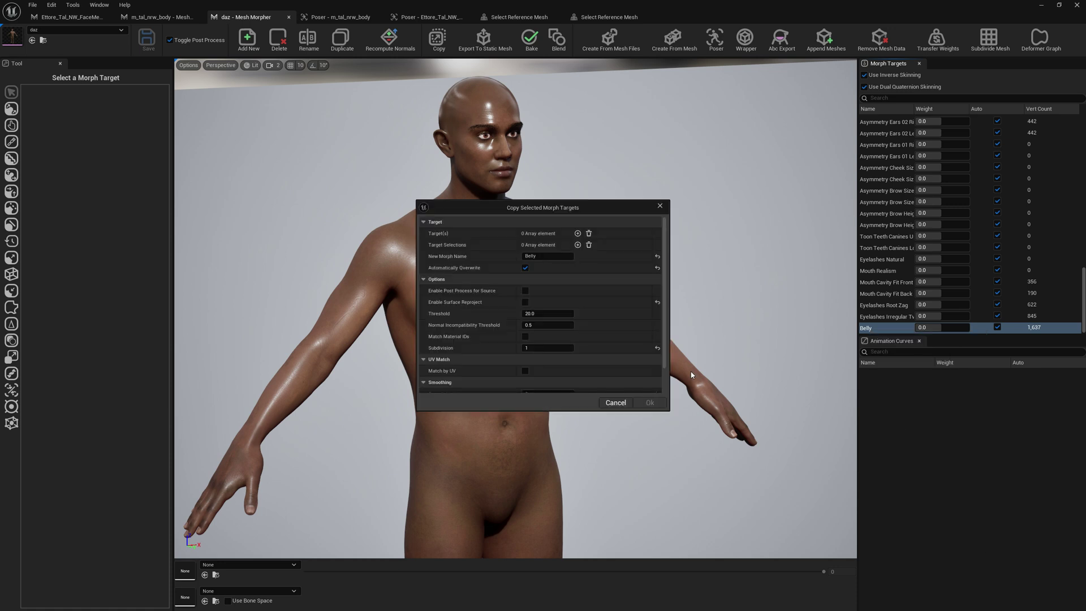
click(577, 233)
click(569, 248)
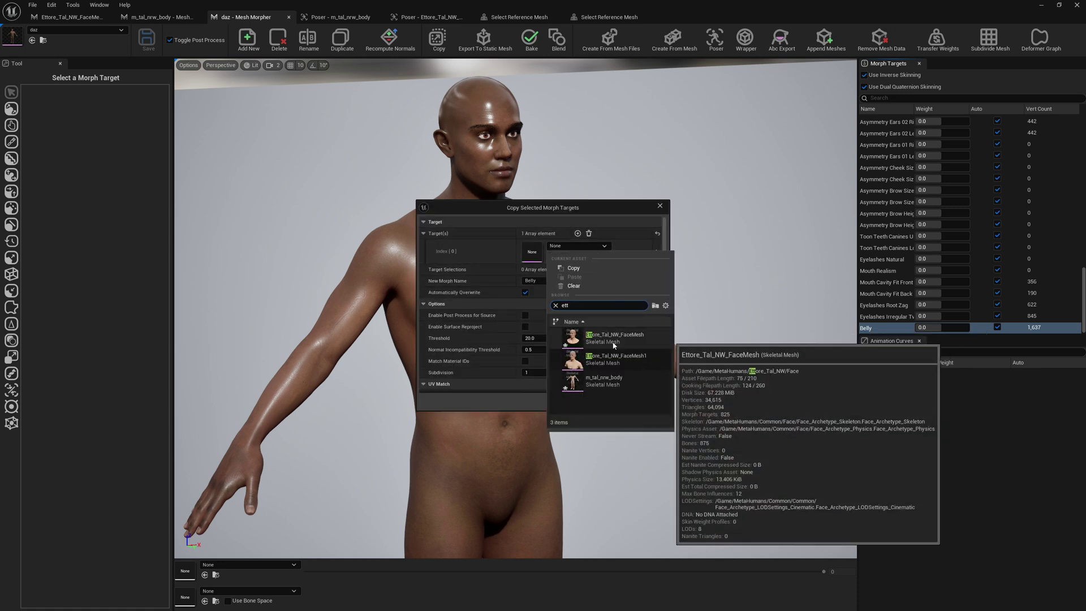
click(608, 383)
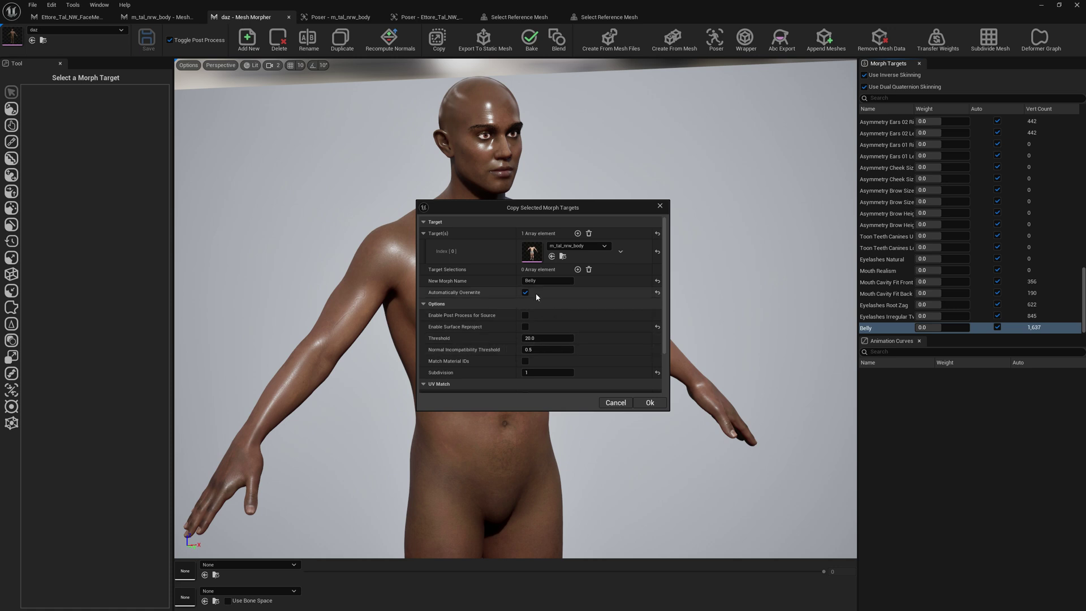
- Review the copy options and run the Belly morph copy with surface reproject off and subdivision 1, then close the copy settings
drag(532, 208, 742, 233)
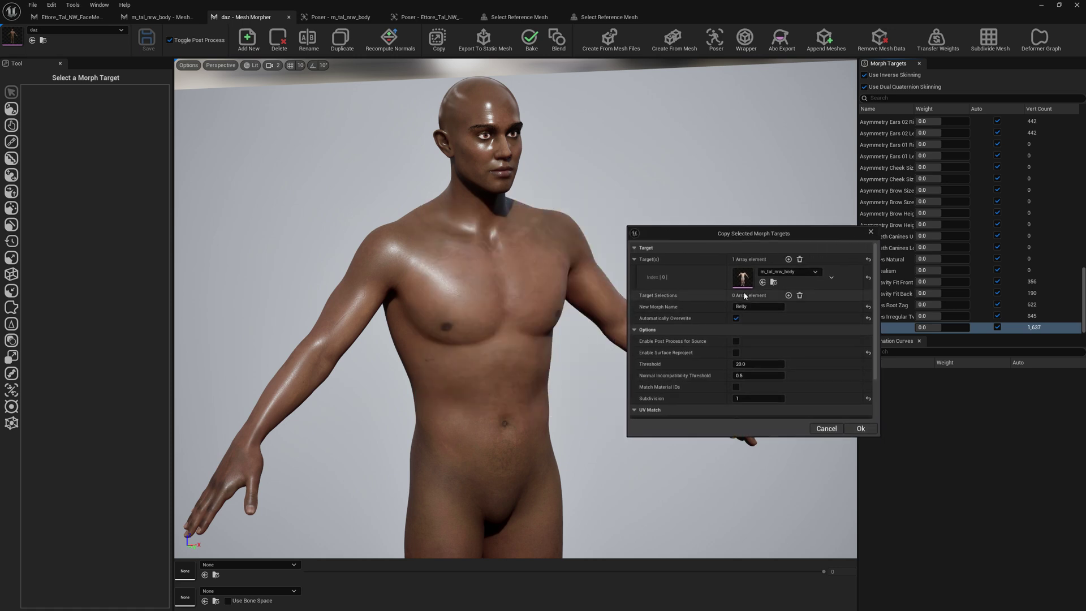
scroll(711, 362, down, 3)
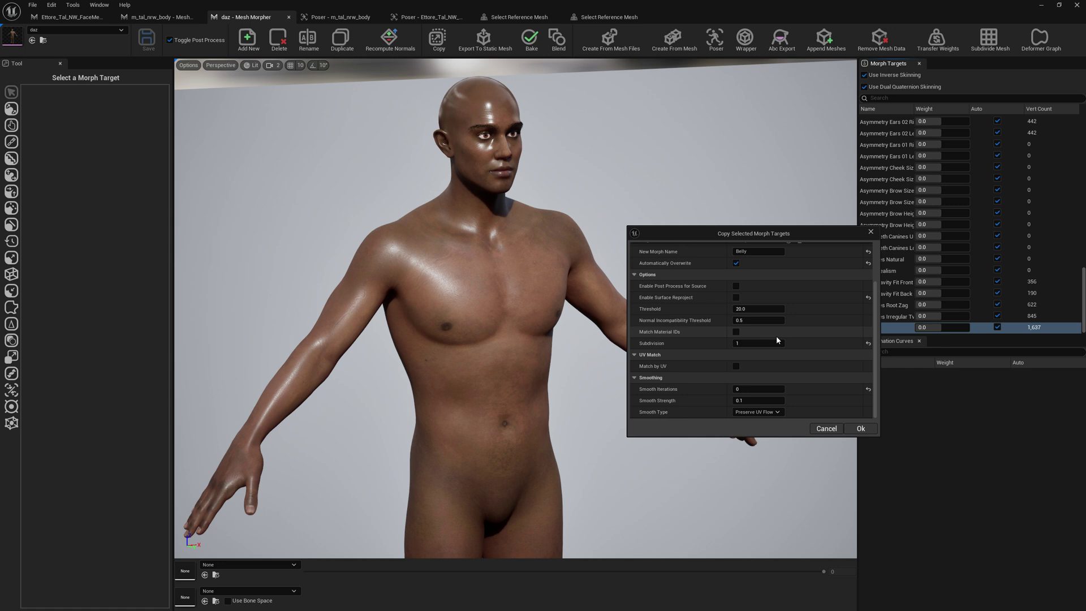
scroll(775, 359, up, 3)
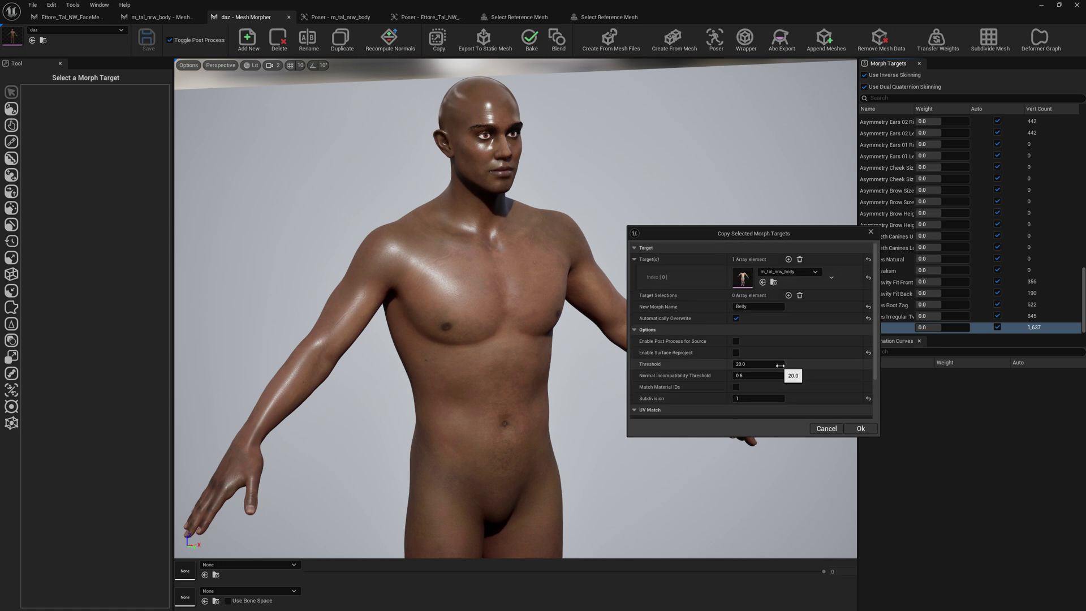
click(863, 430)
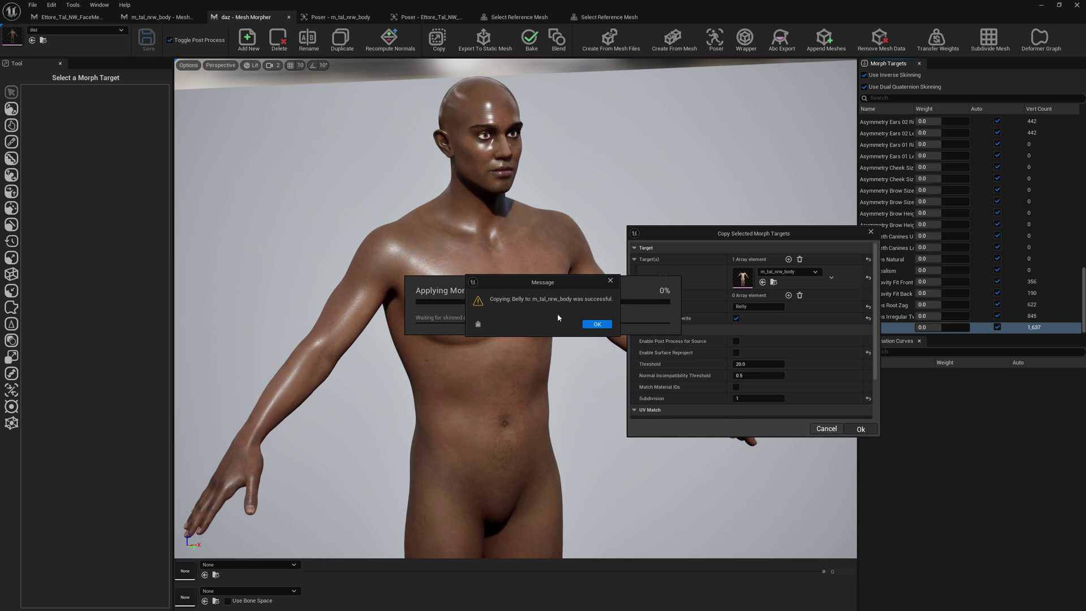
click(597, 324)
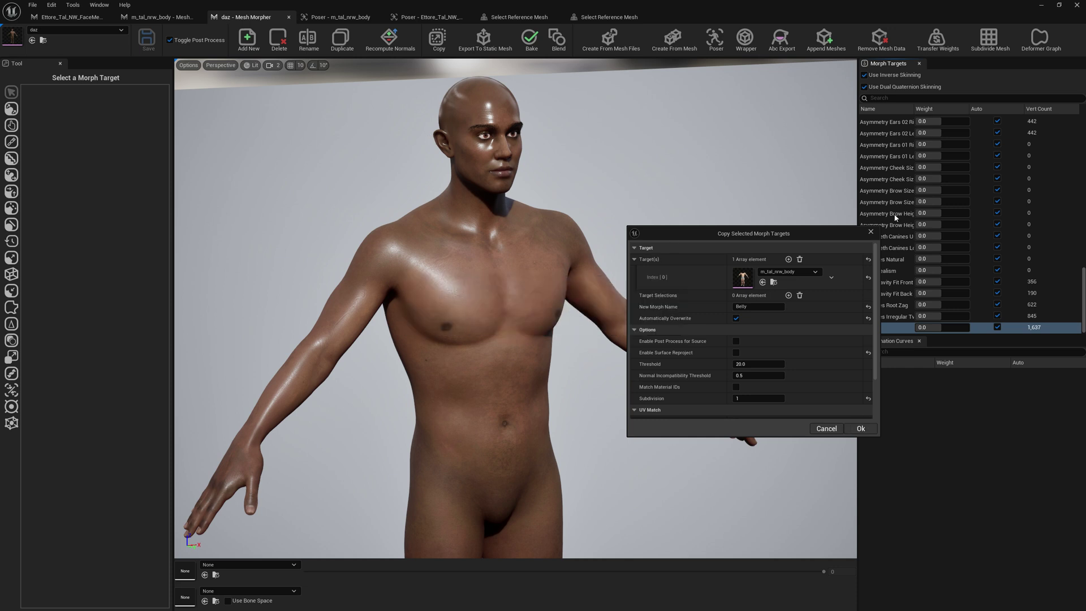
click(871, 232)
- Return to the m_tal_nrw_body mesh and set the weight of its Belly morph target to 1.0
click(181, 18)
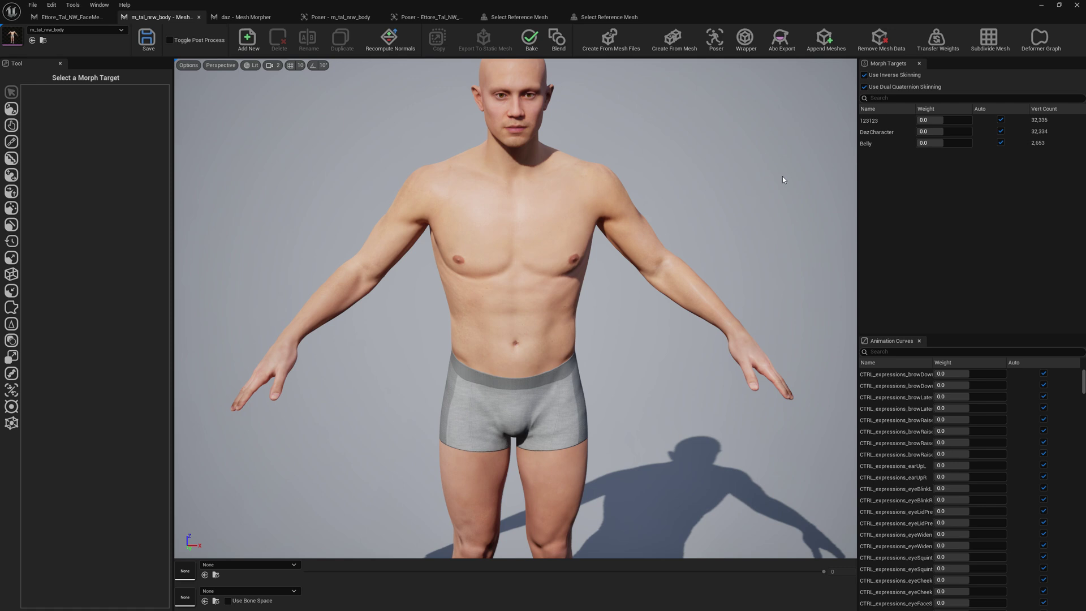
drag(924, 143, 972, 144)
- Inspect the Belly morph's effect on the MetaHuman body's torso and underwear from the side and front
right_drag(766, 203, 526, 212)
key(d)
key(s)
right_drag(673, 259, 645, 260)
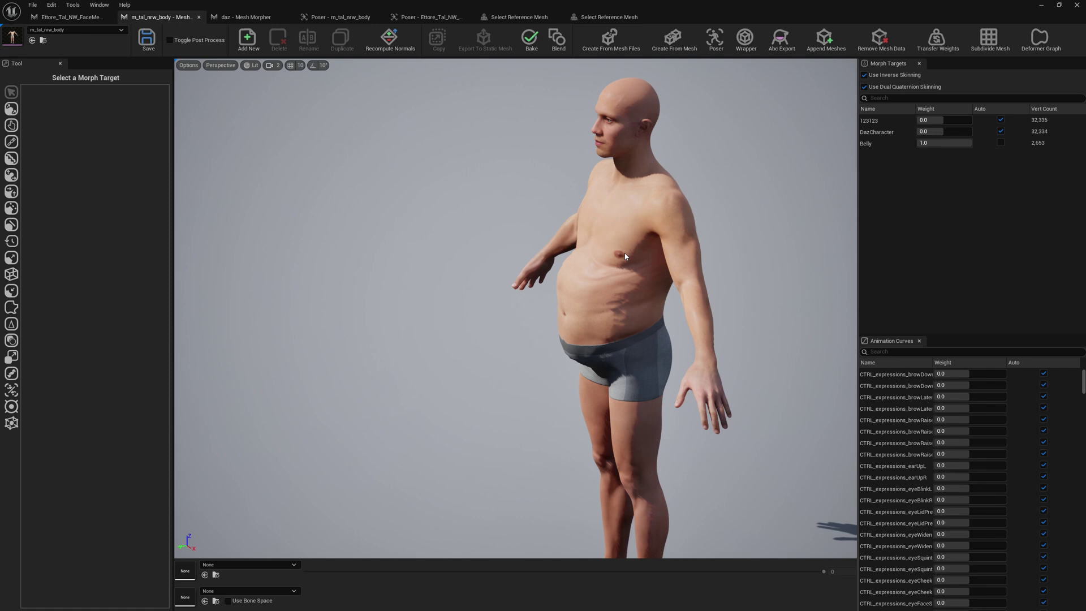
right_drag(643, 264, 719, 274)
key(a)
key(w)
key(s)
key(w)
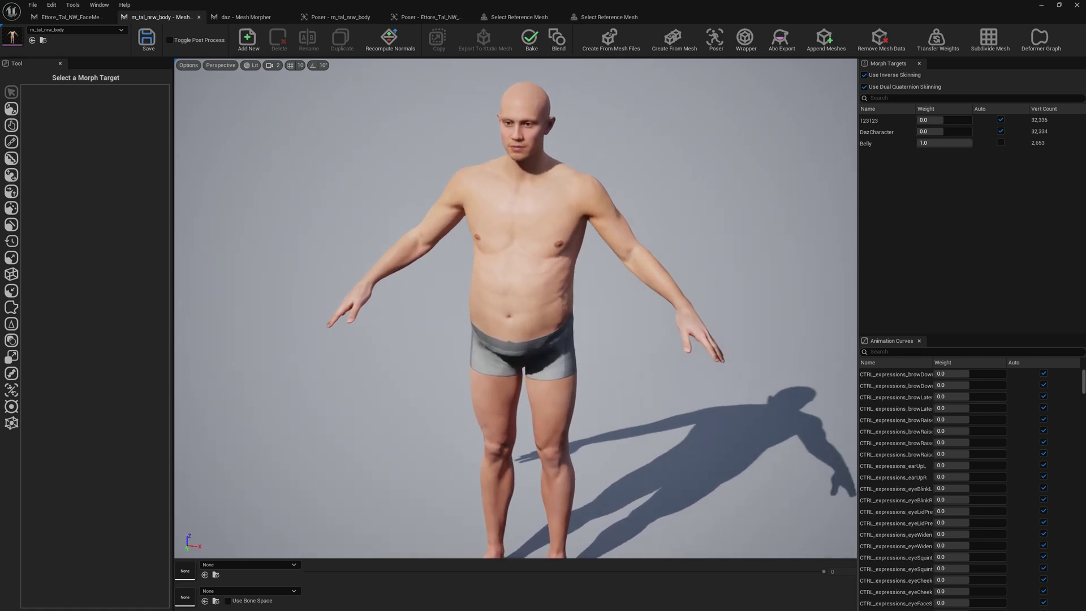